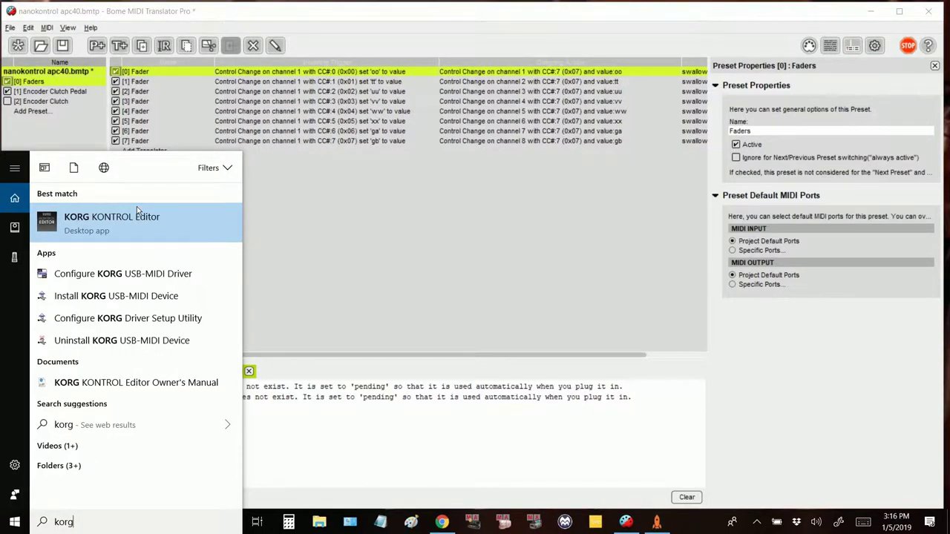
# Step: Launch Korg Kontrol Editor with nanoKONTROL2 as the target device
pyautogui.click(137, 206)
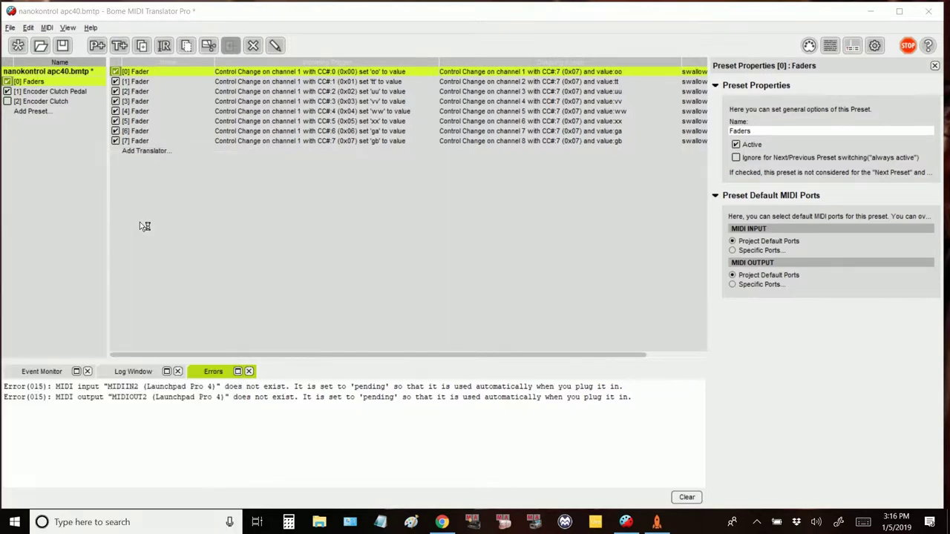
pyautogui.scroll(-5, 496, 206)
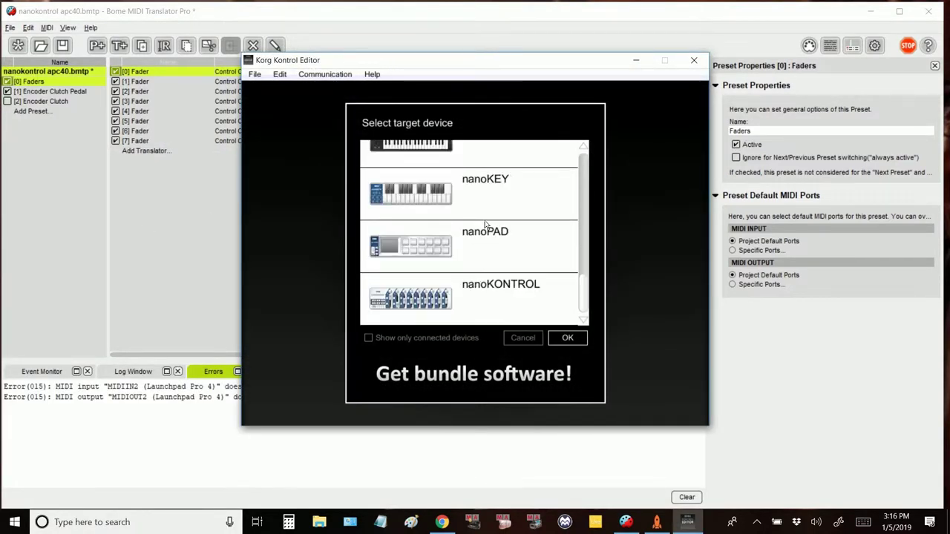
pyautogui.scroll(3, 456, 275)
pyautogui.click(473, 215)
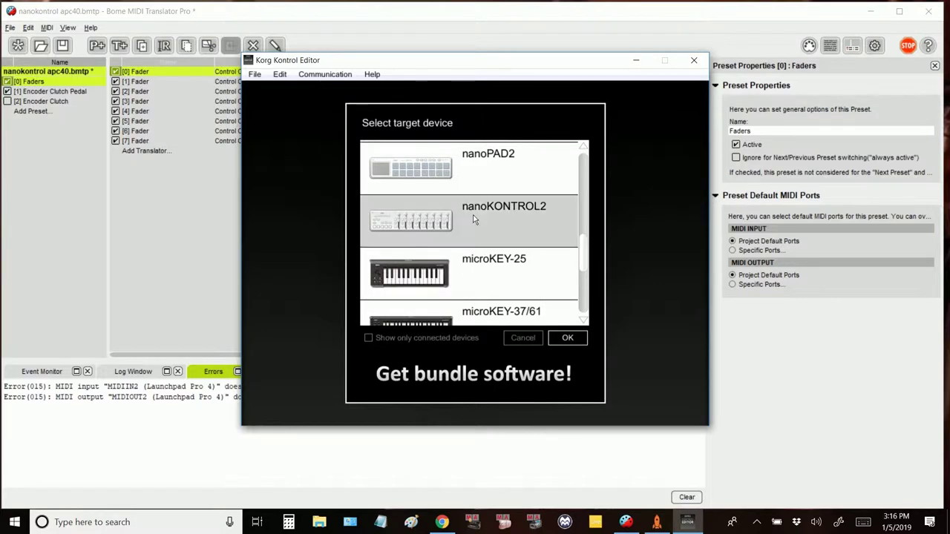
pyautogui.click(578, 338)
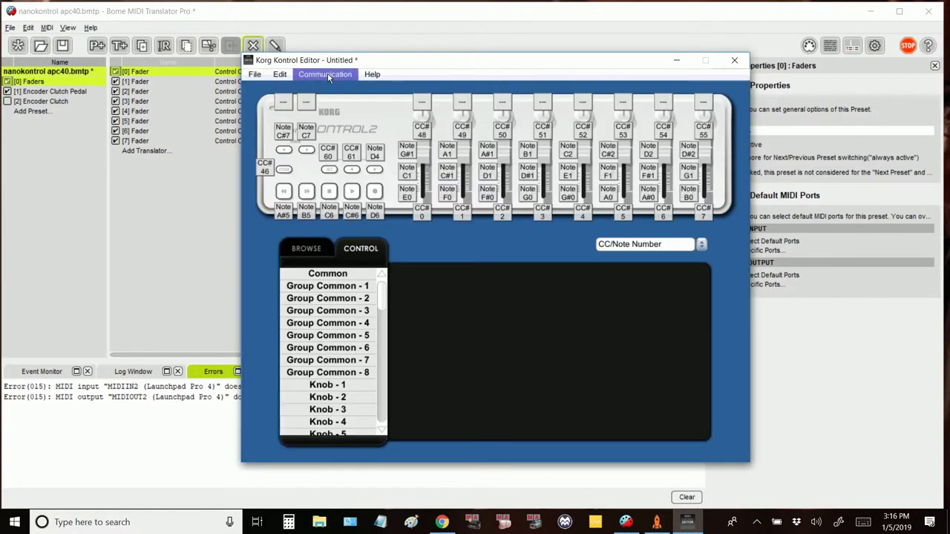
pyautogui.click(326, 75)
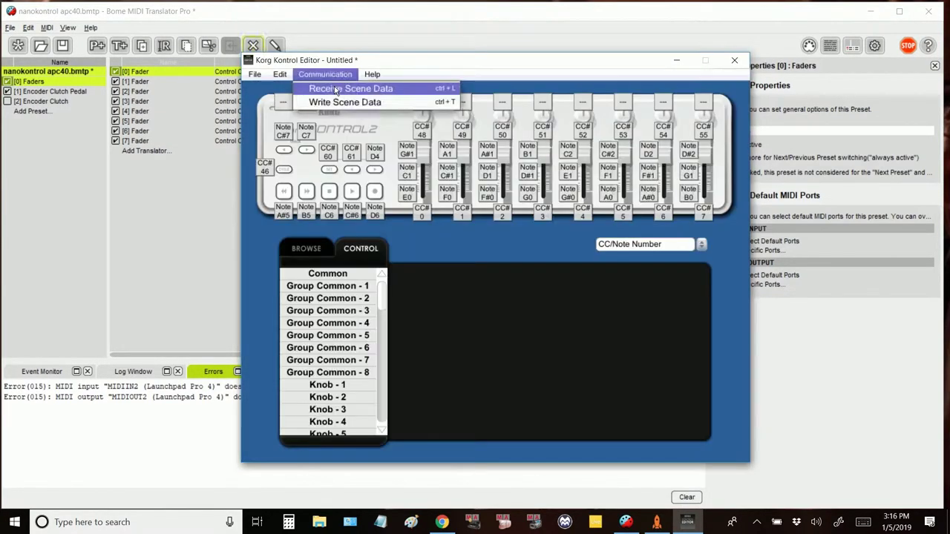
pyautogui.click(327, 75)
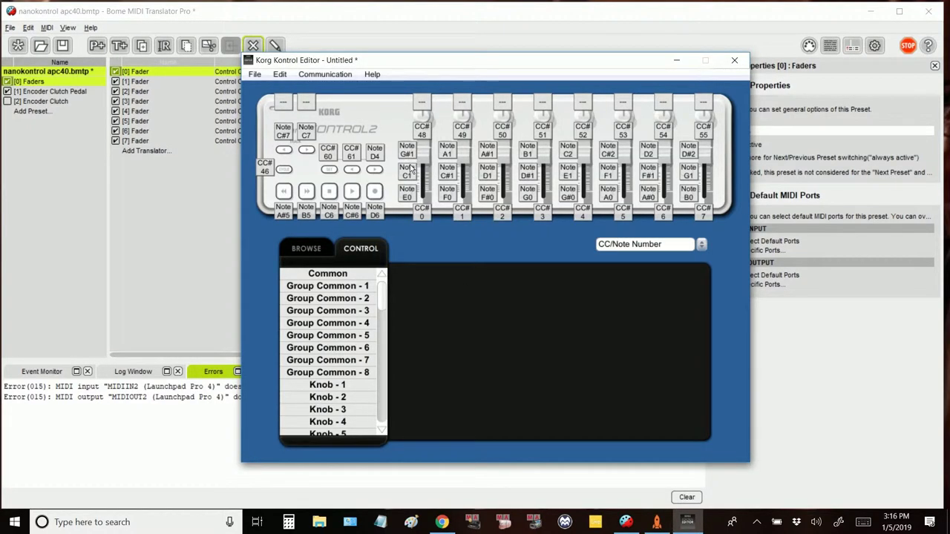
# Step: Set Solo Button 1's note number to 32 (G#1)
pyautogui.click(407, 152)
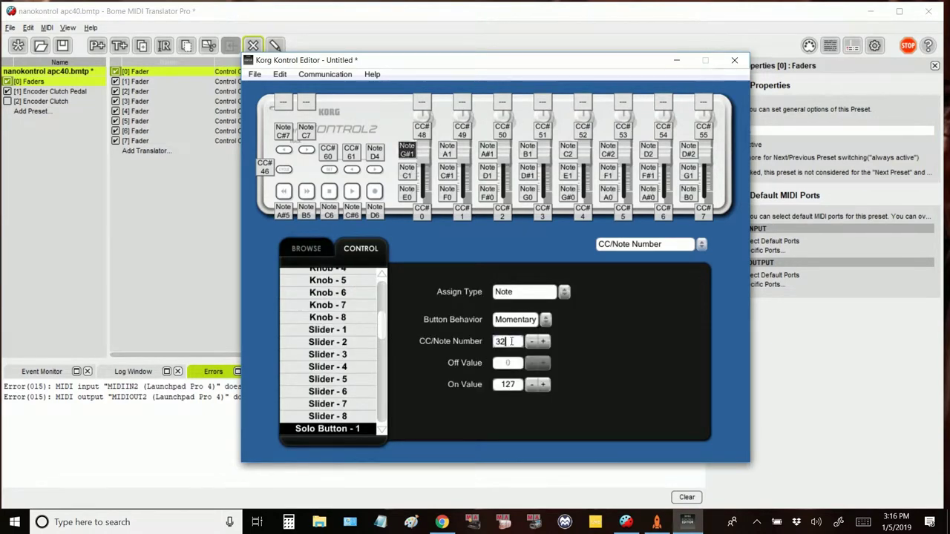
pyautogui.doubleClick(511, 341)
pyautogui.write('32')
pyautogui.press('Return')
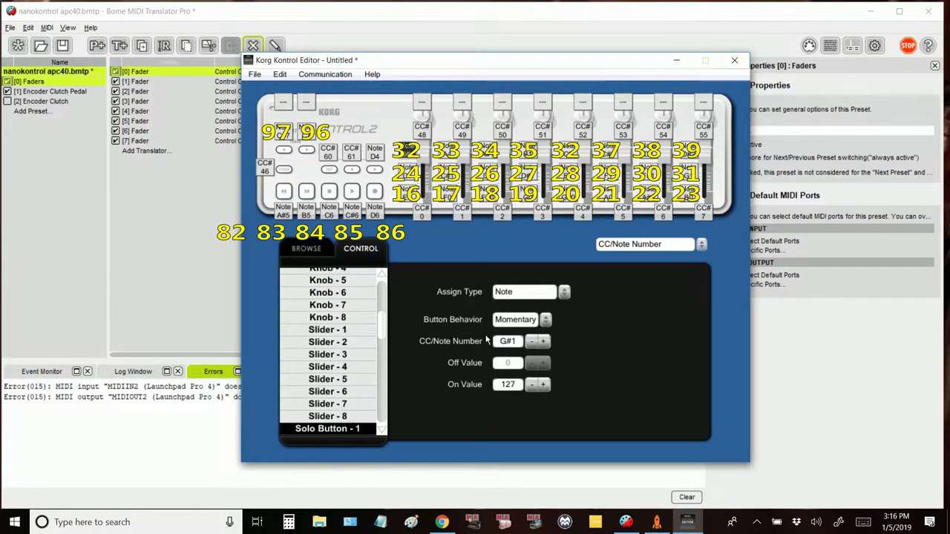
pyautogui.click(504, 342)
# Step: Set the Common LED Mode to External
pyautogui.click(282, 100)
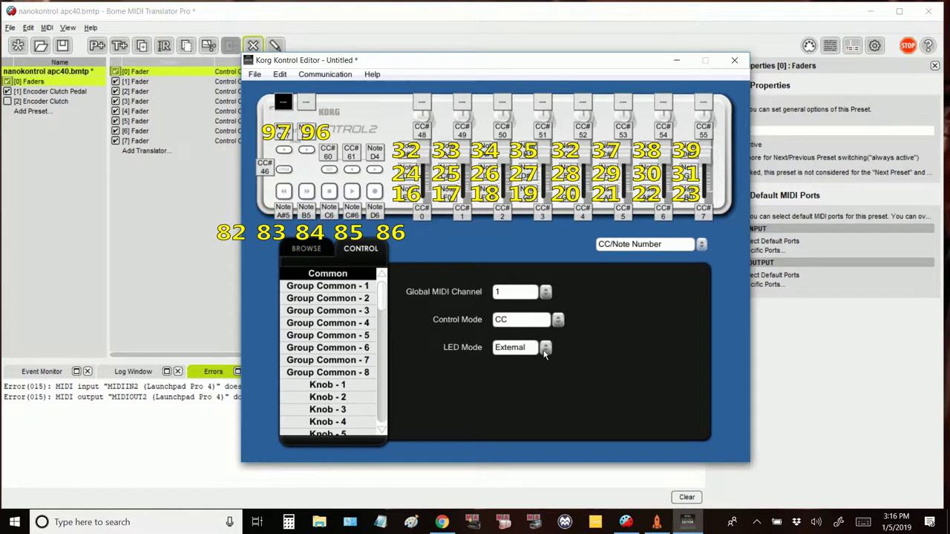
pyautogui.click(544, 348)
pyautogui.click(547, 379)
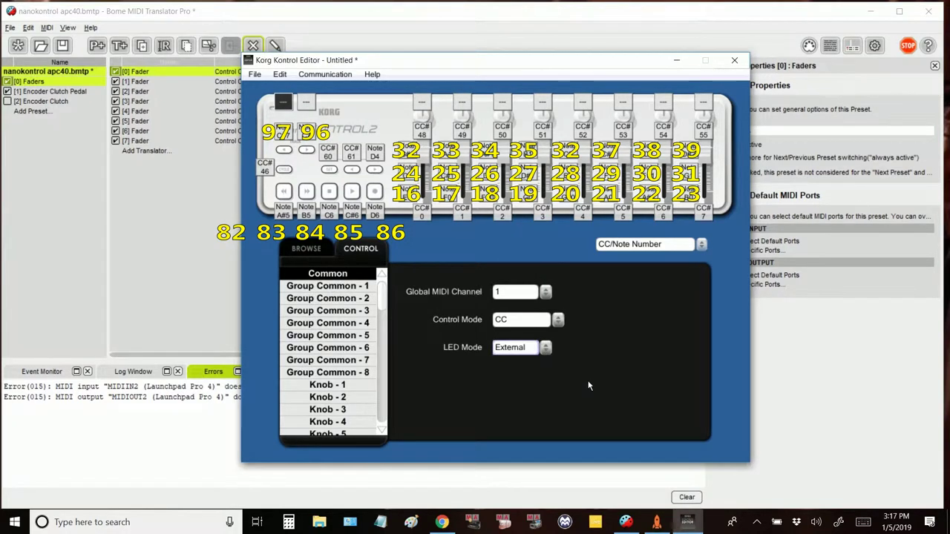
pyautogui.click(325, 74)
# Step: Write the scene to the nanoKONTROL2, save the set as 'nanaokontrol apc4' and close the editor
pyautogui.click(345, 99)
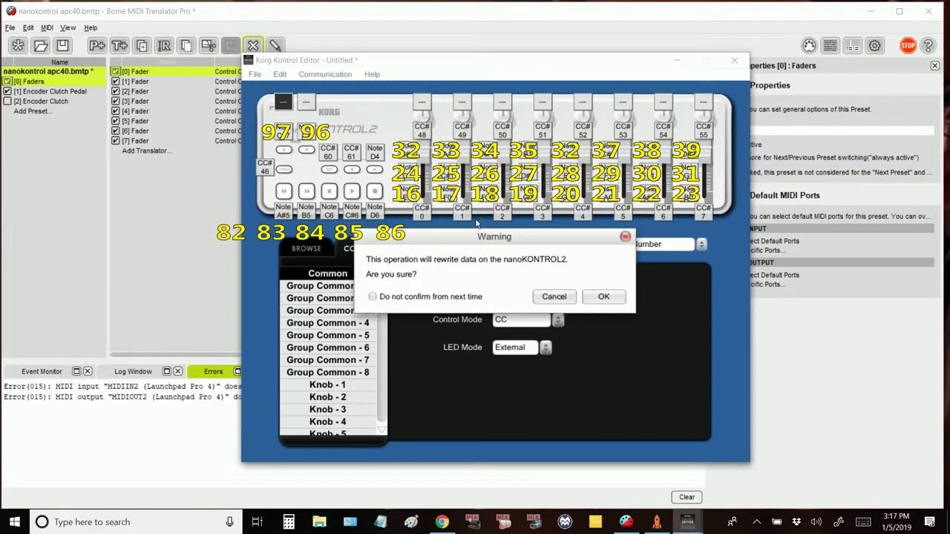
pyautogui.click(607, 296)
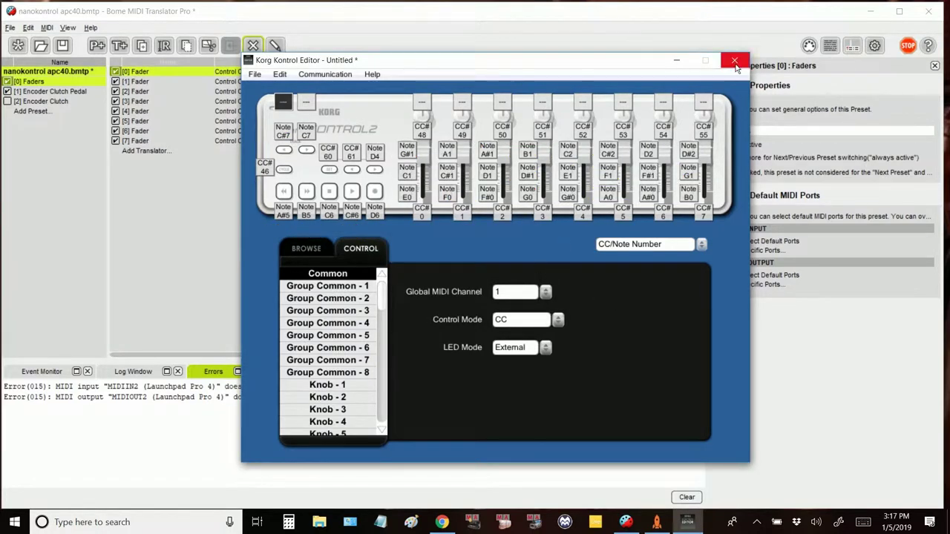
pyautogui.click(735, 60)
pyautogui.click(452, 296)
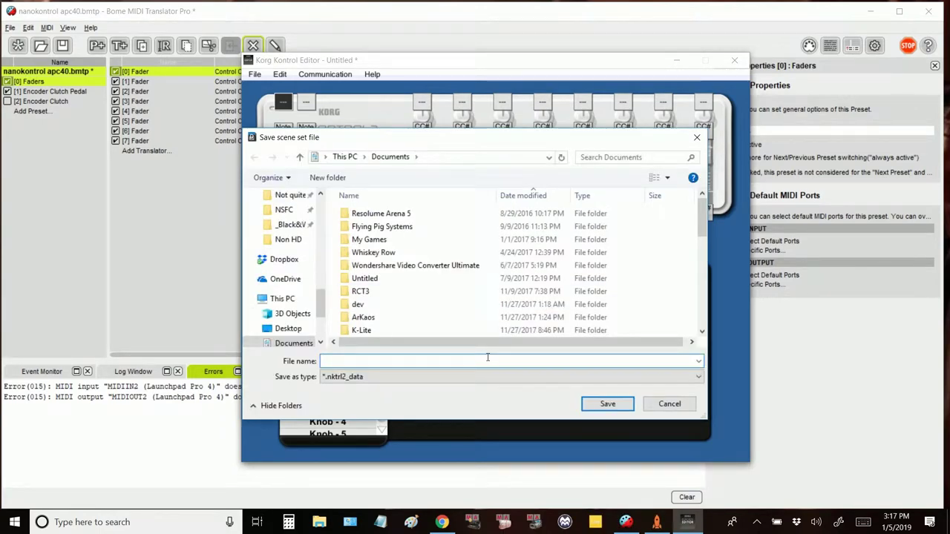
pyautogui.write('nanaokontrol')
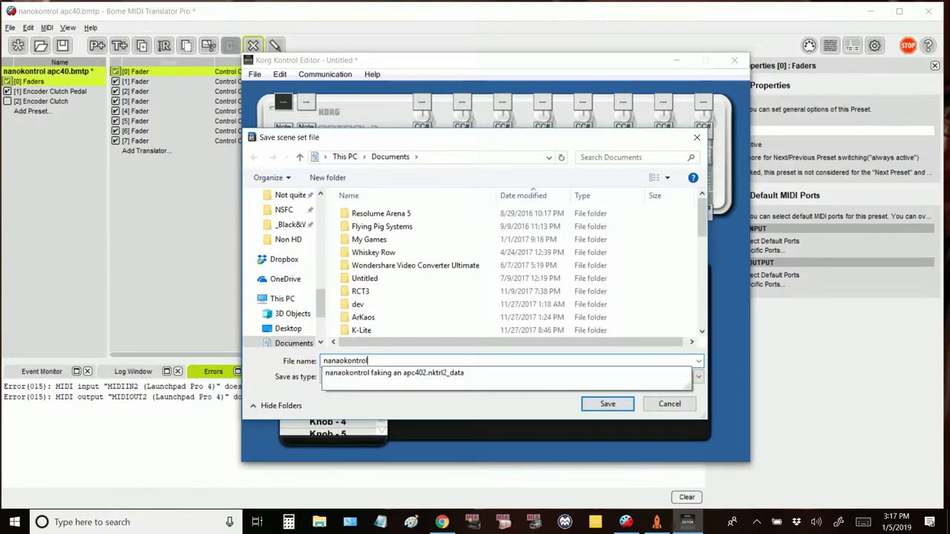
pyautogui.write(' apc4')
pyautogui.press('Return')
pyautogui.hotkey('alt', 'F4')
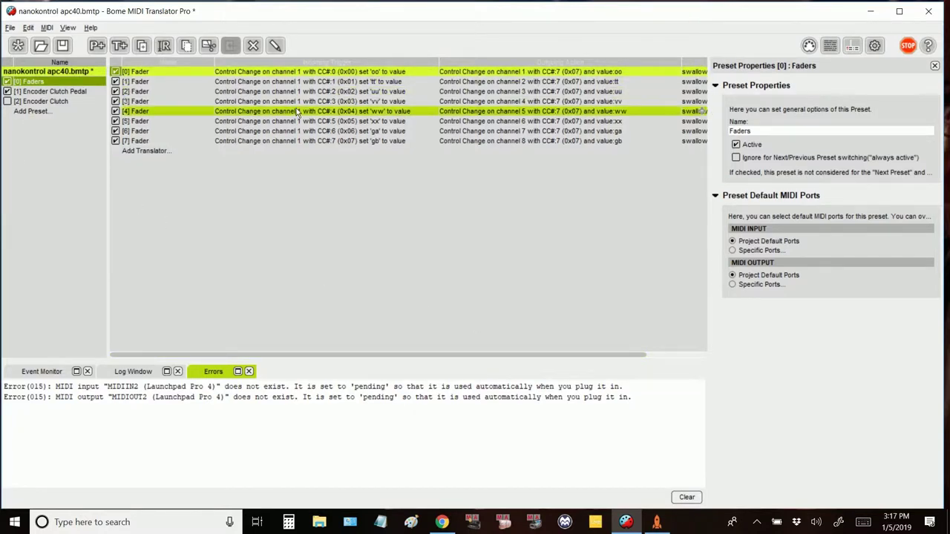
# Step: Browse the Faders, Encoder Clutch and Encoder Clutch Pedal presets, then switch to ShowCockpit
pyautogui.click(301, 170)
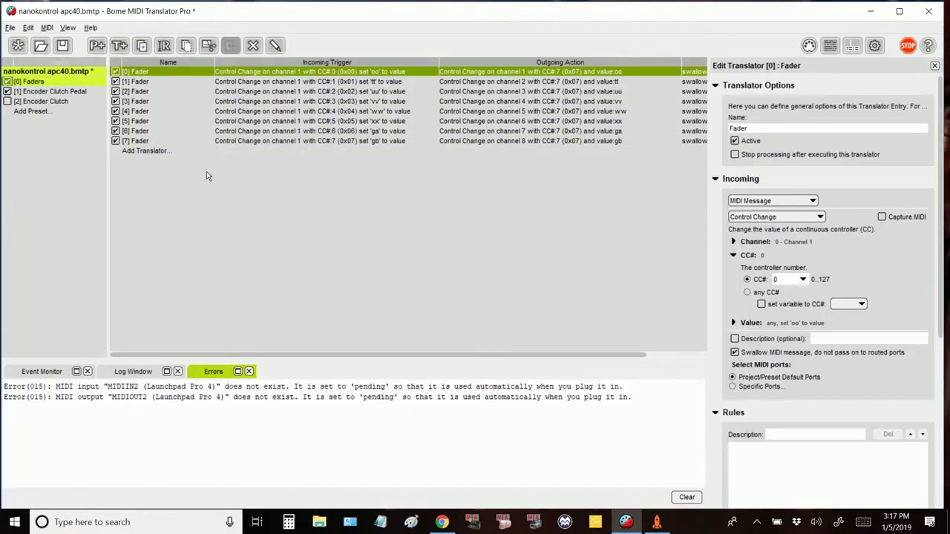
pyautogui.click(52, 102)
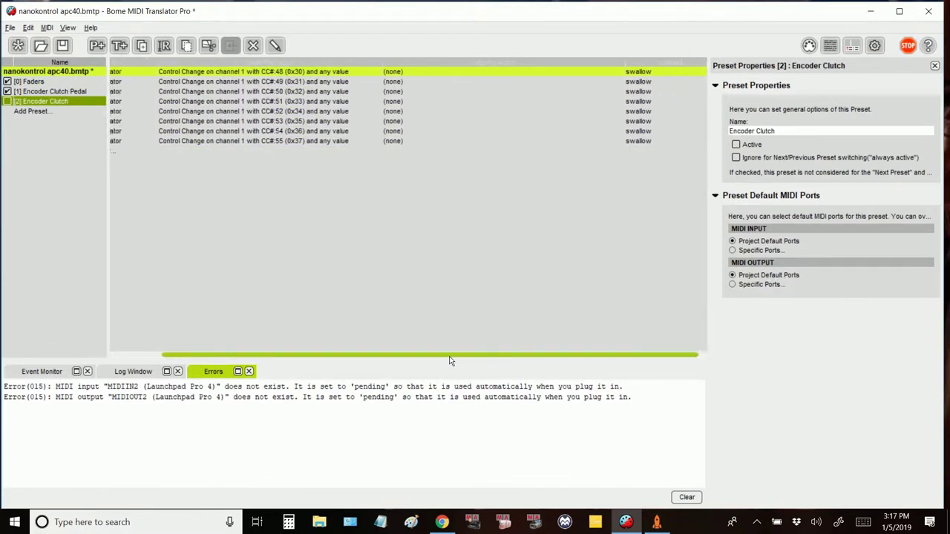
pyautogui.click(34, 95)
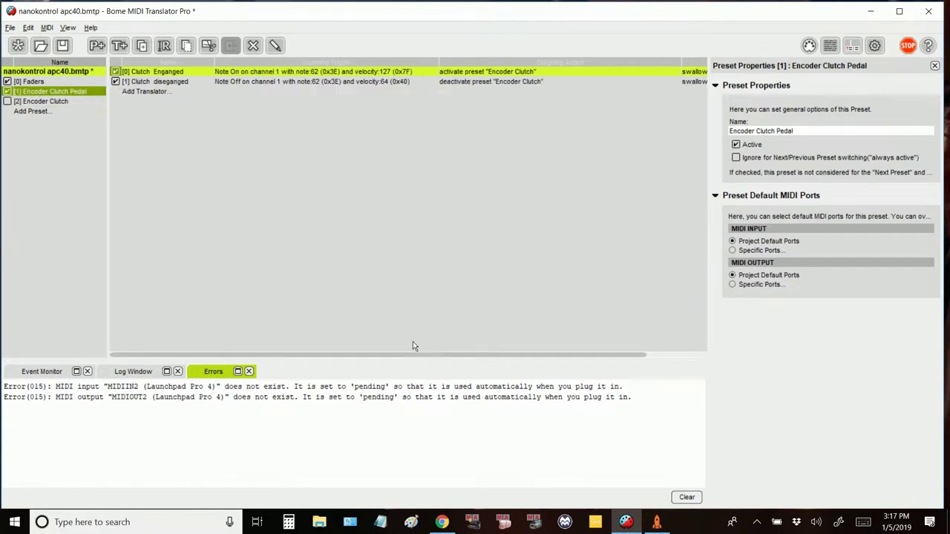
pyautogui.moveTo(390, 354); pyautogui.dragTo(354, 343)
pyautogui.click(31, 82)
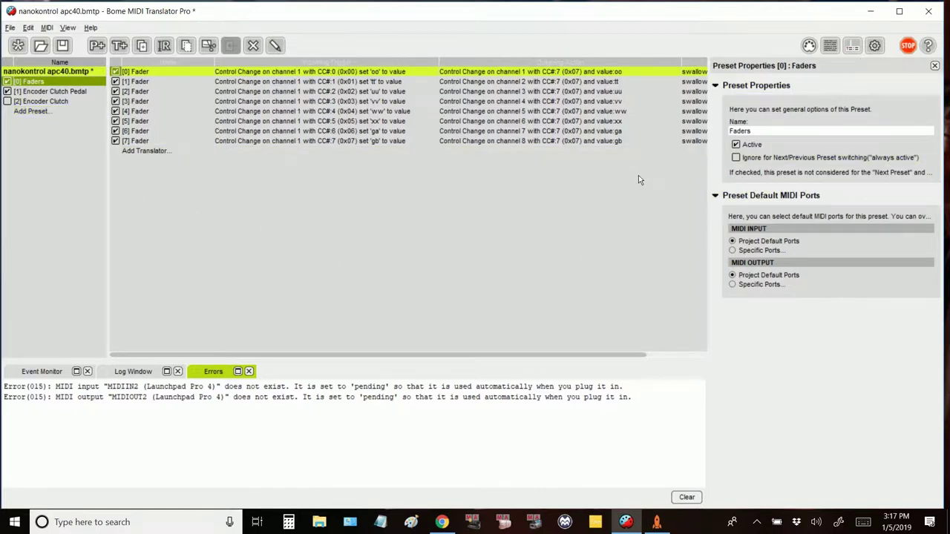
pyautogui.click(655, 521)
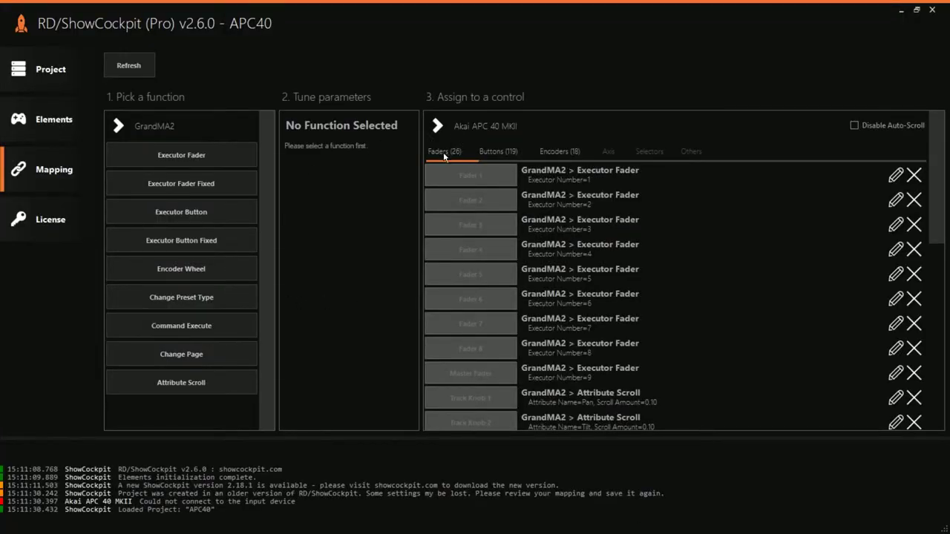
# Step: Scroll through the APC40 project's fader and button mappings
pyautogui.scroll(-1, 717, 207)
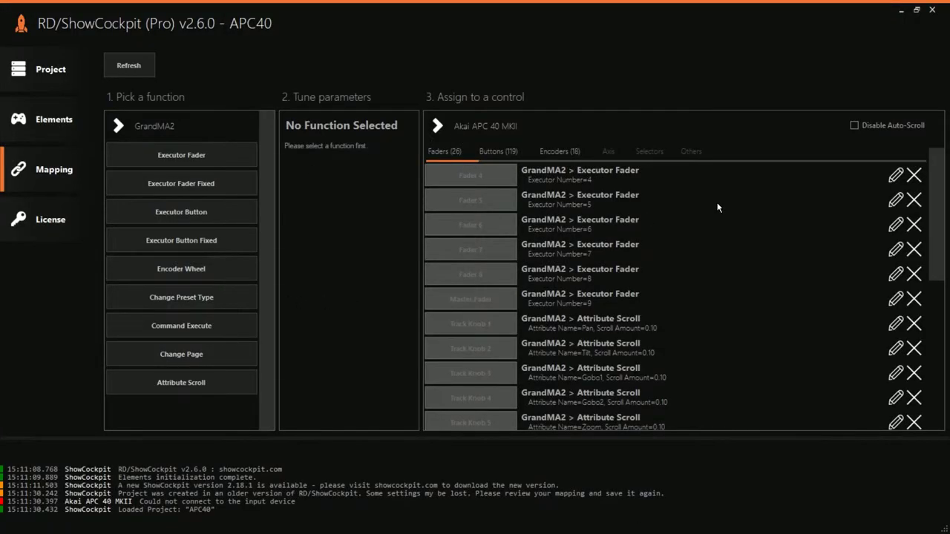
pyautogui.scroll(-2, 718, 208)
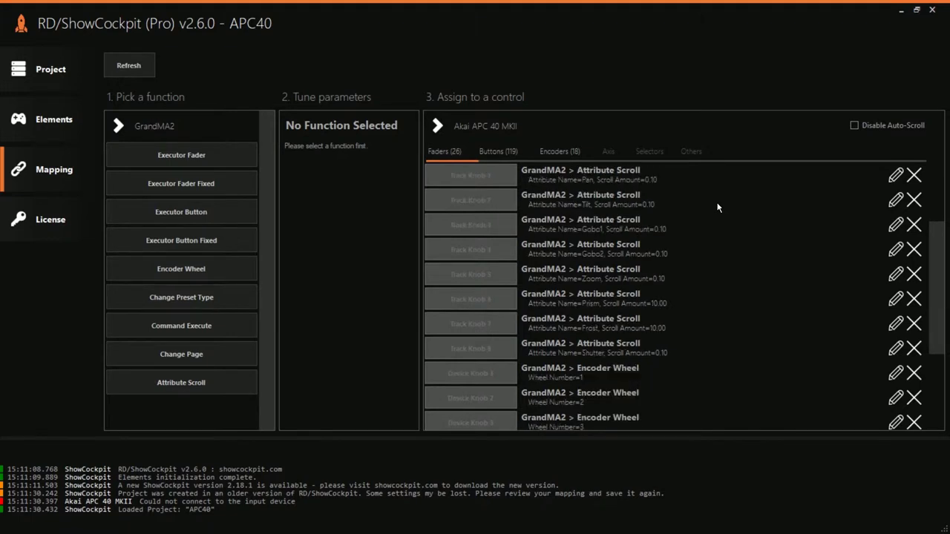
pyautogui.scroll(-2, 718, 208)
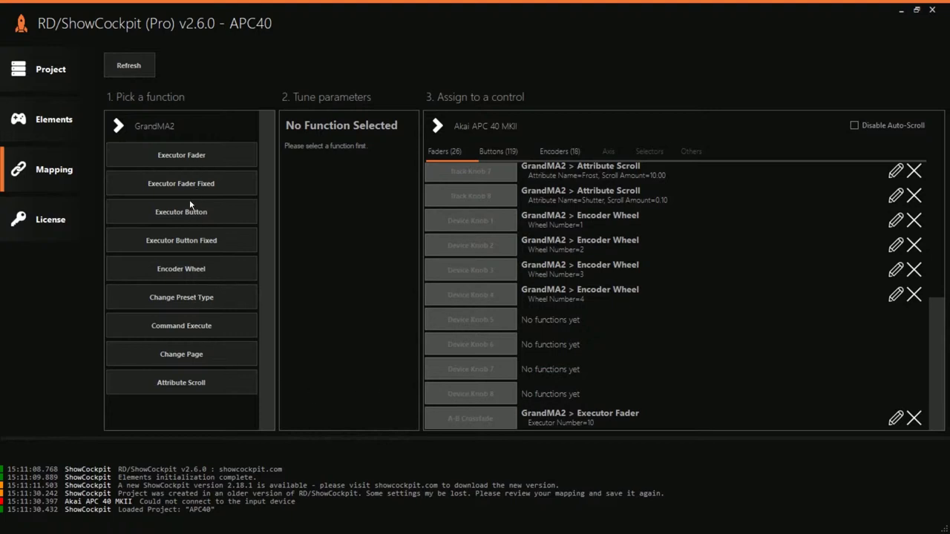
pyautogui.click(502, 150)
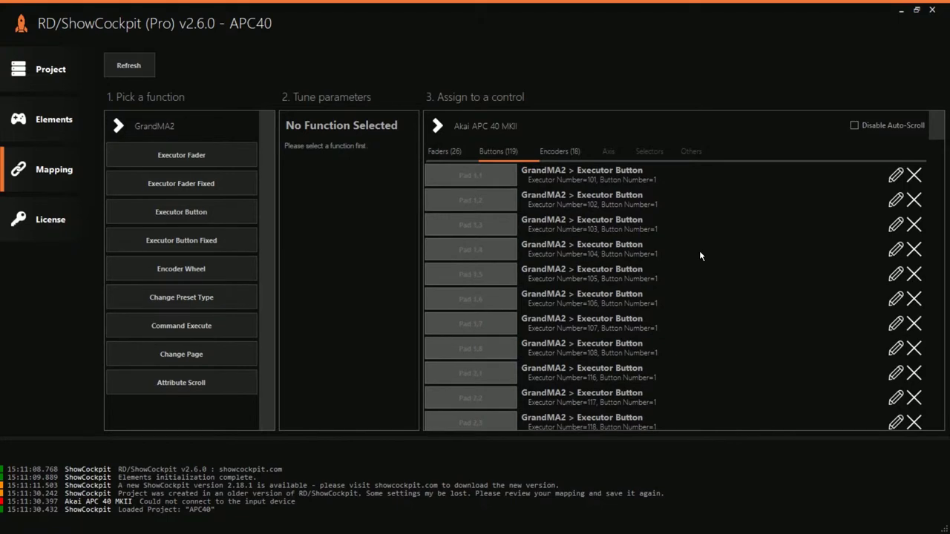
pyautogui.scroll(-1, 700, 259)
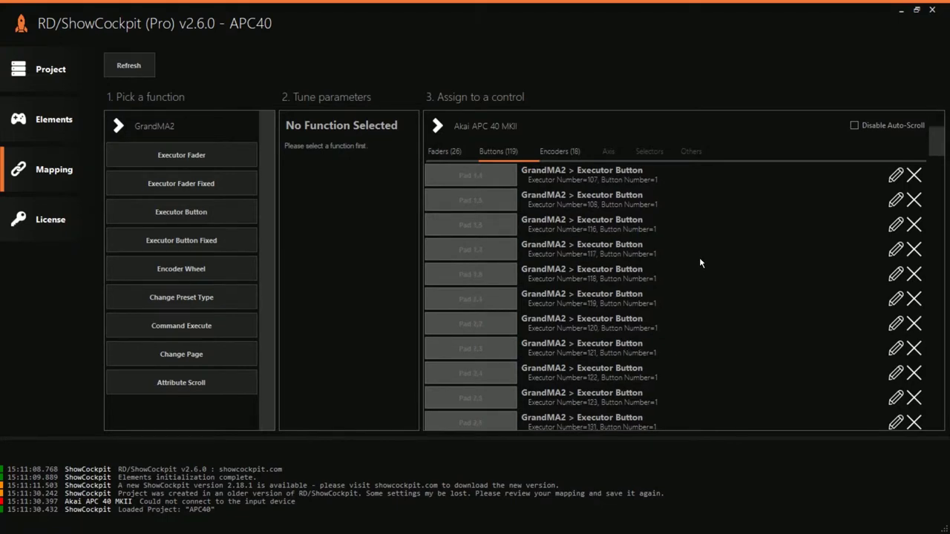
pyautogui.scroll(-1, 699, 263)
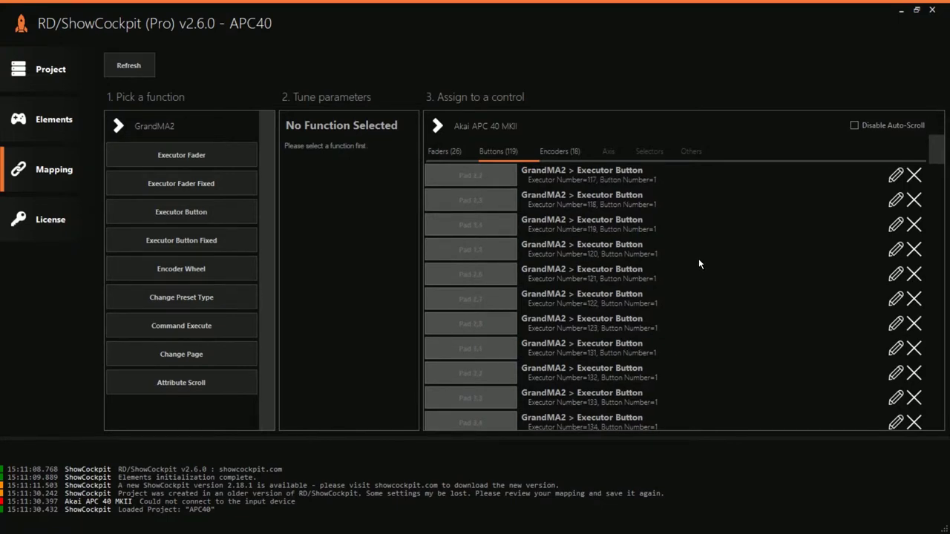
pyautogui.scroll(-1, 700, 264)
pyautogui.scroll(-2, 699, 263)
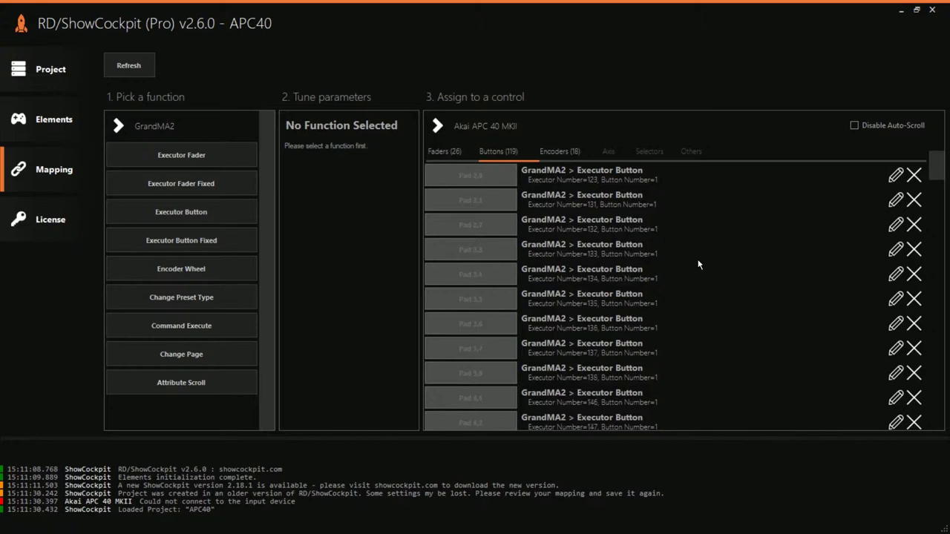
pyautogui.scroll(-4, 697, 265)
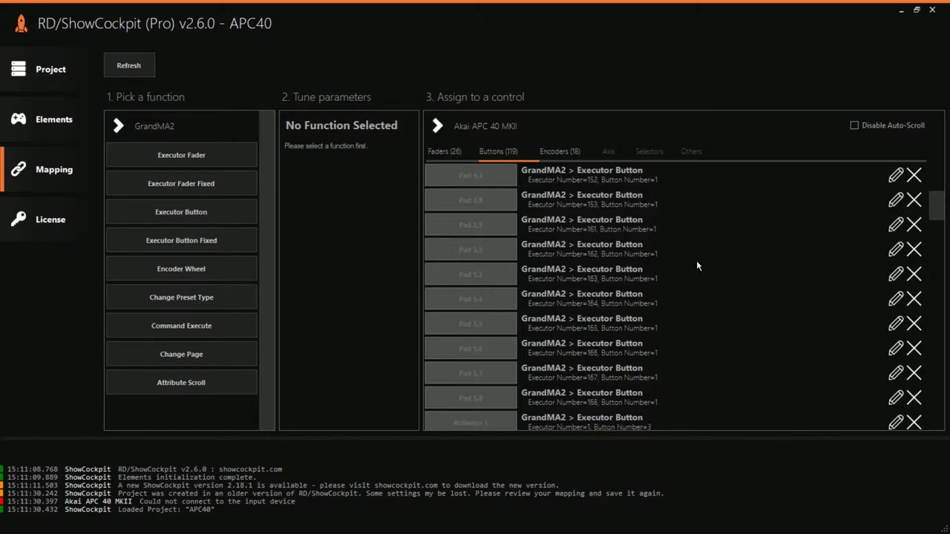
pyautogui.scroll(-1, 697, 266)
pyautogui.scroll(-2, 698, 266)
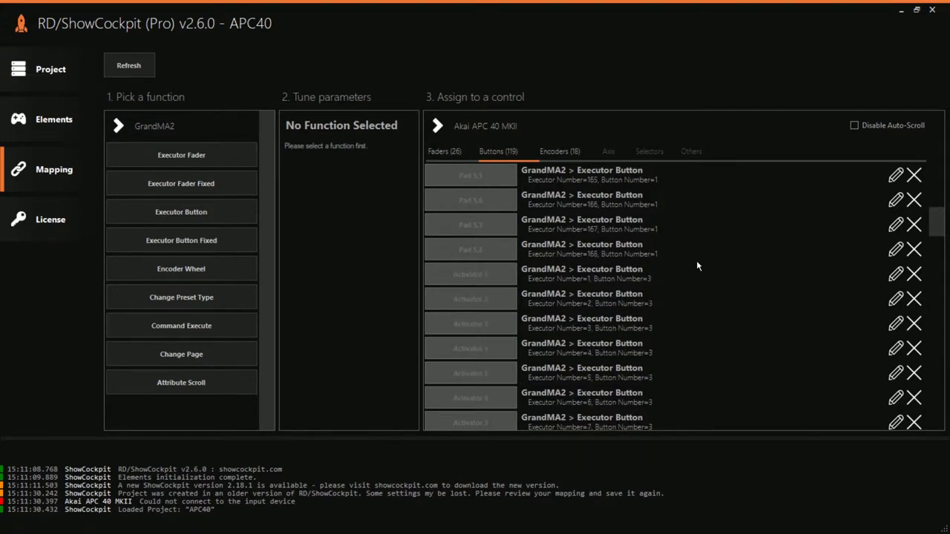
pyautogui.scroll(-3, 698, 266)
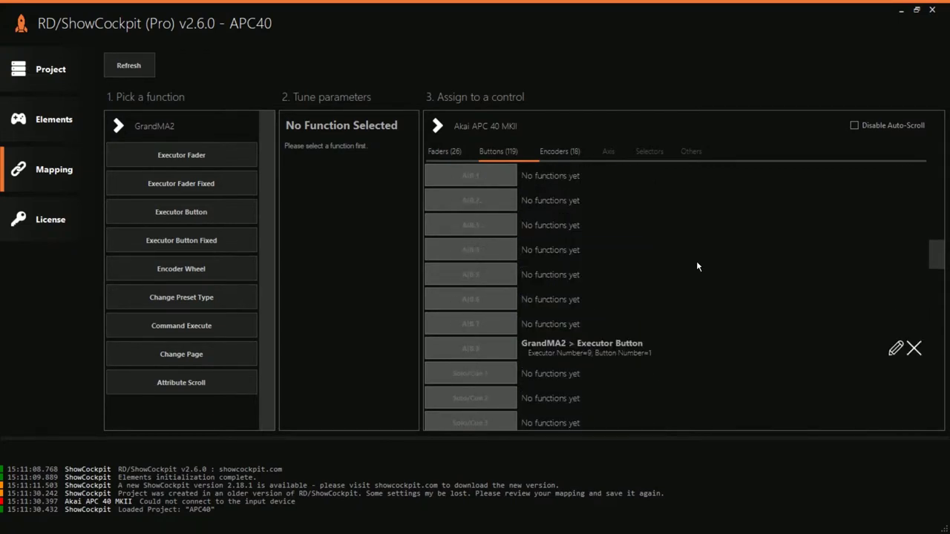
pyautogui.scroll(-3, 695, 267)
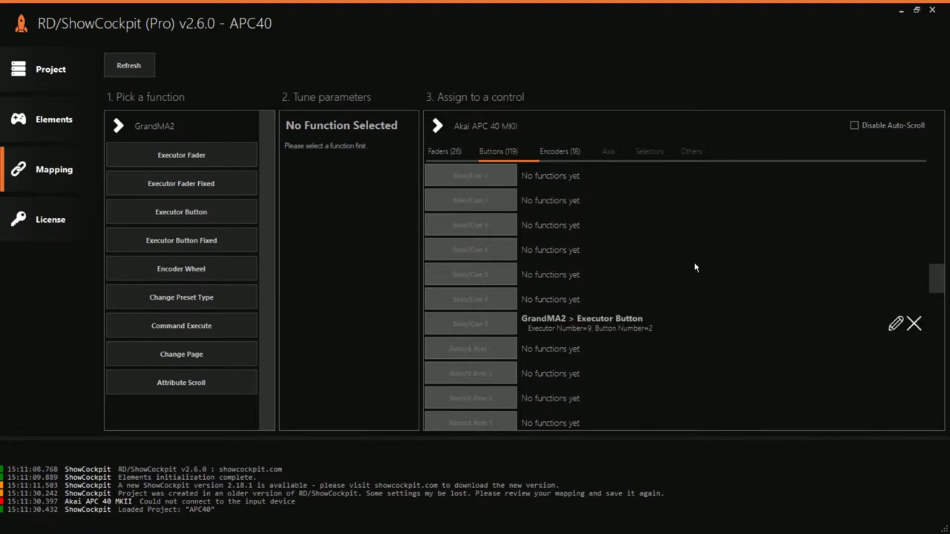
pyautogui.scroll(-3, 695, 268)
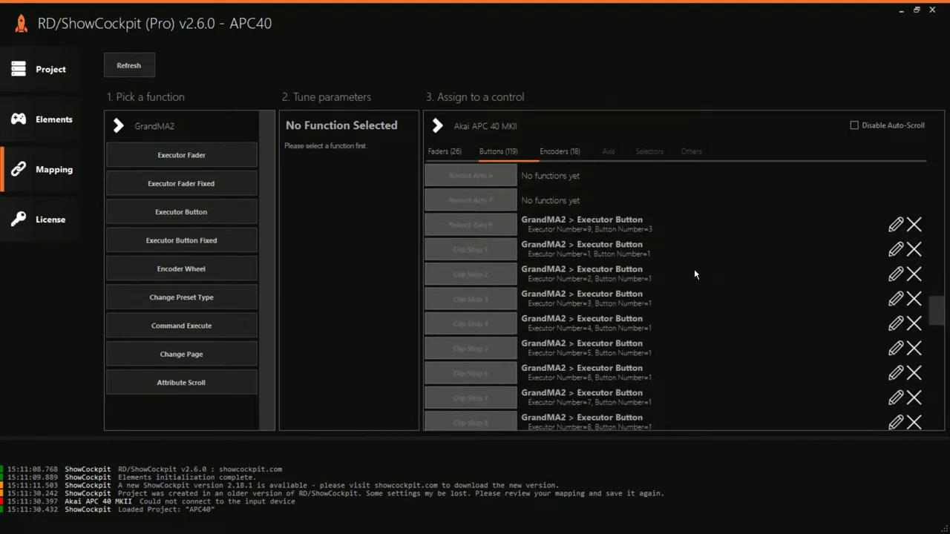
pyautogui.scroll(-4, 695, 276)
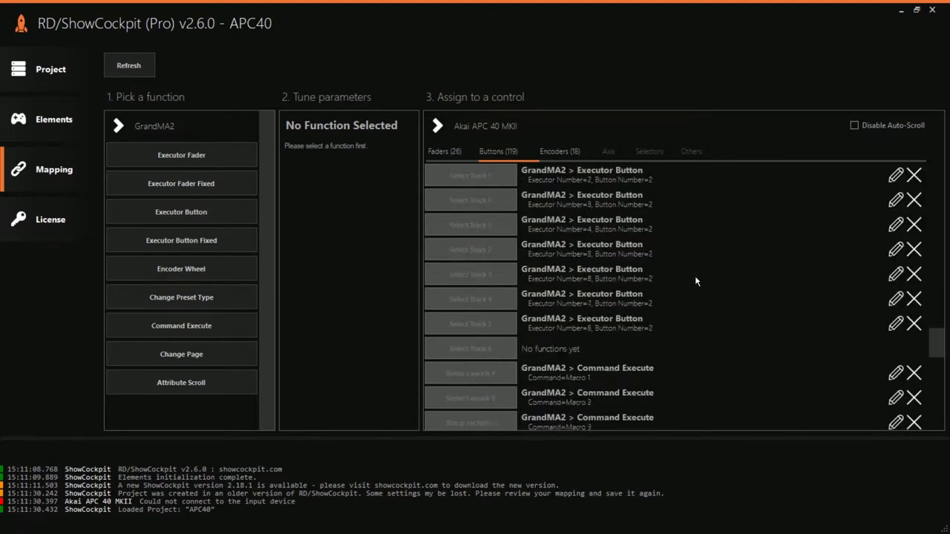
pyautogui.scroll(-2, 696, 282)
pyautogui.scroll(-3, 696, 280)
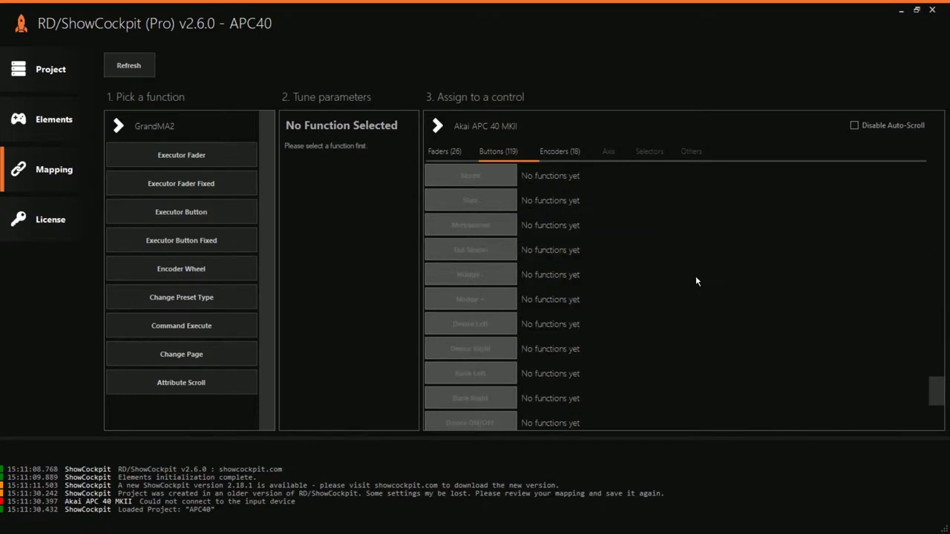
# Step: Review the APC40 encoder mappings, then minimize ShowCockpit
pyautogui.click(551, 156)
pyautogui.scroll(3, 661, 325)
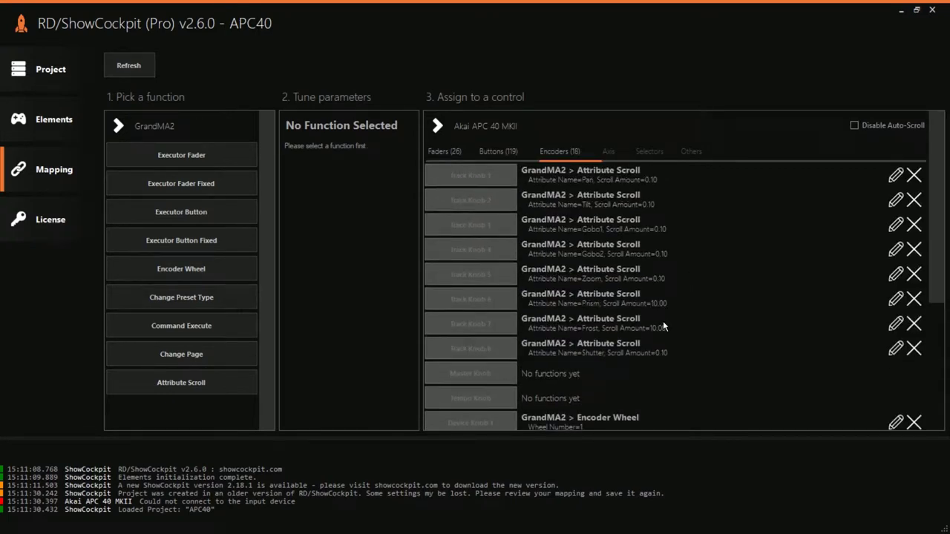
pyautogui.scroll(-2, 663, 321)
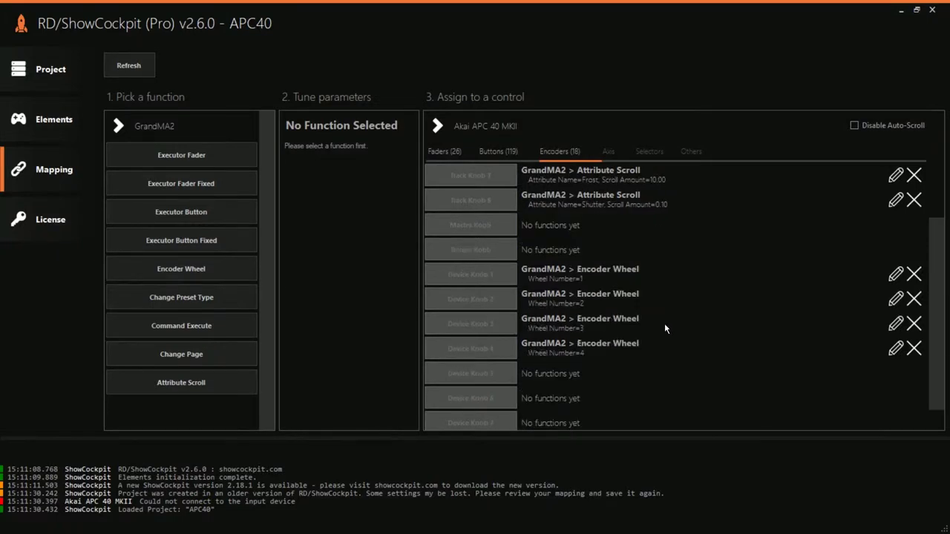
pyautogui.scroll(-1, 664, 329)
pyautogui.scroll(3, 665, 328)
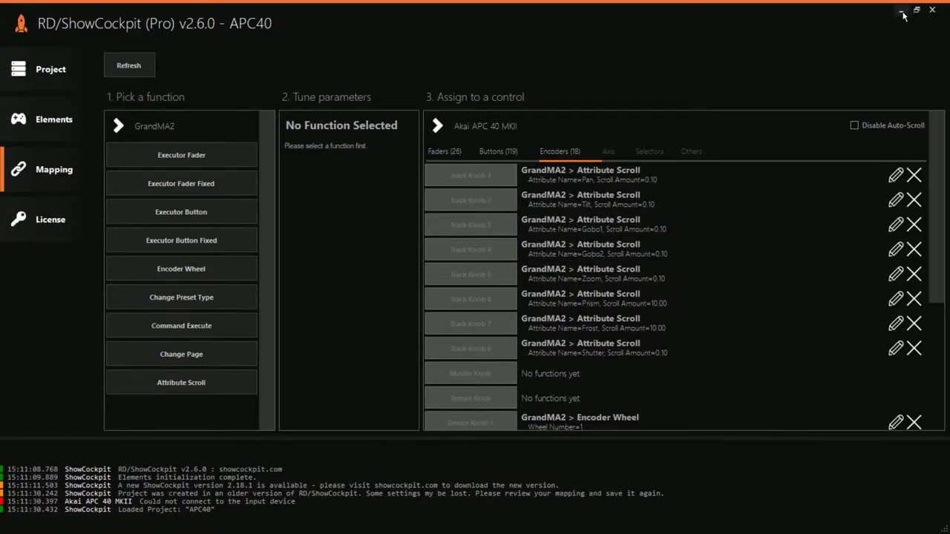
pyautogui.click(900, 10)
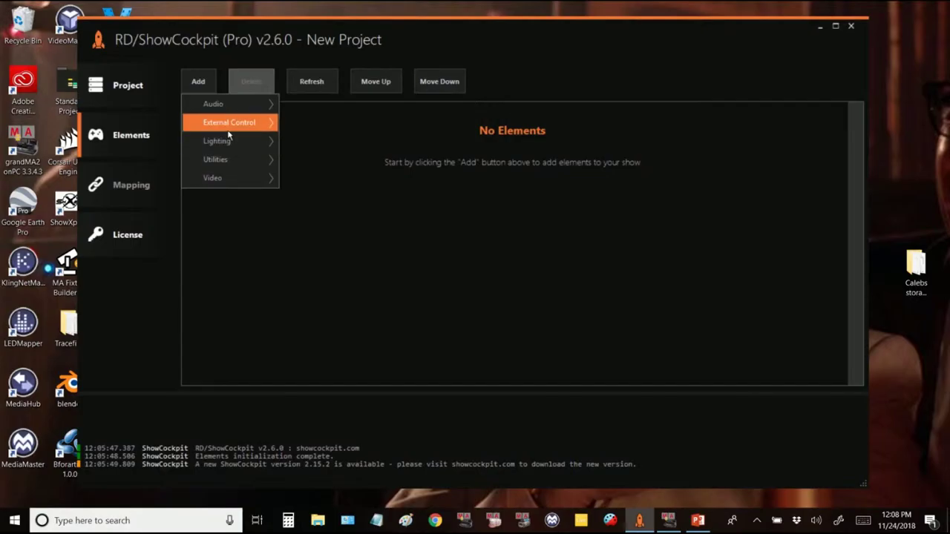
# Step: Add an Akai APC 40 MKII MIDI element with its default ID
pyautogui.moveTo(239, 125)
pyautogui.moveTo(336, 181)
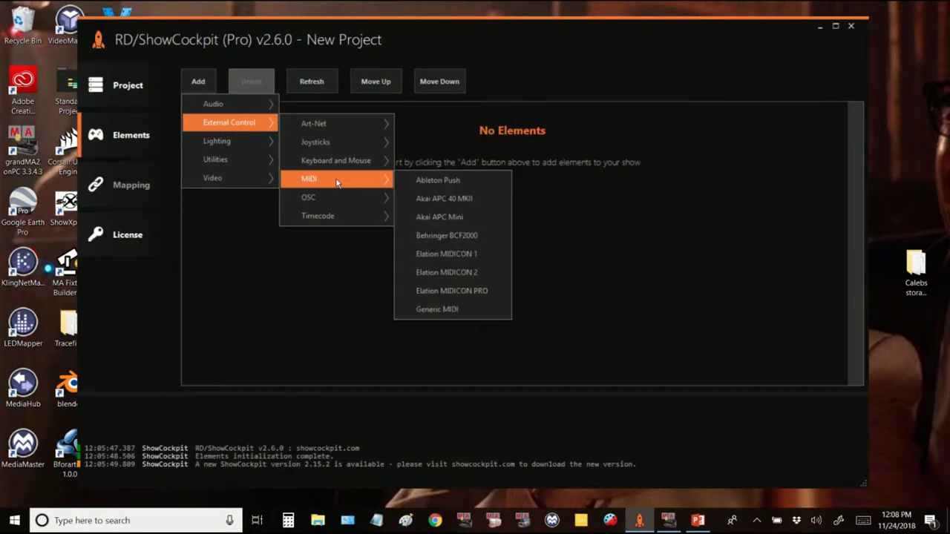
pyautogui.click(435, 198)
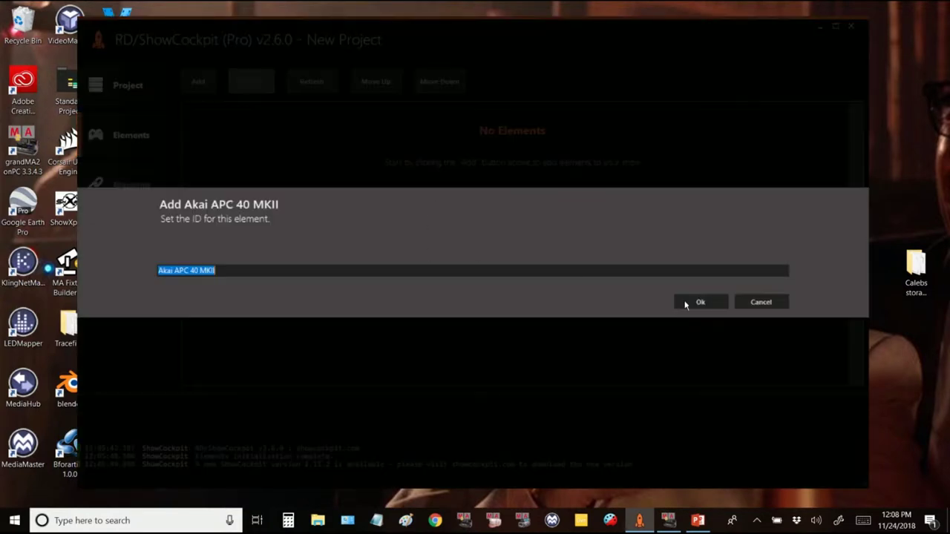
pyautogui.click(701, 301)
pyautogui.click(199, 81)
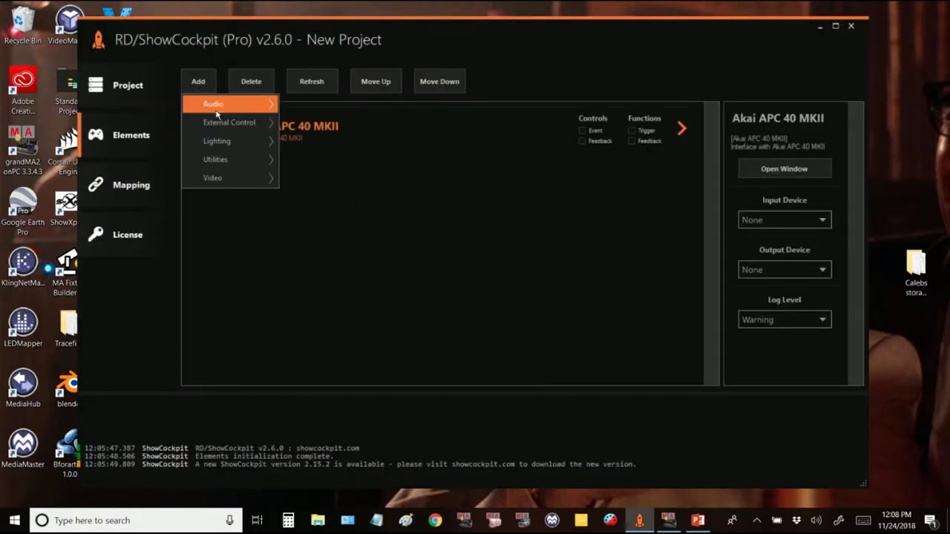
# Step: Add a GrandMA2 lighting element with its default ID
pyautogui.moveTo(229, 141)
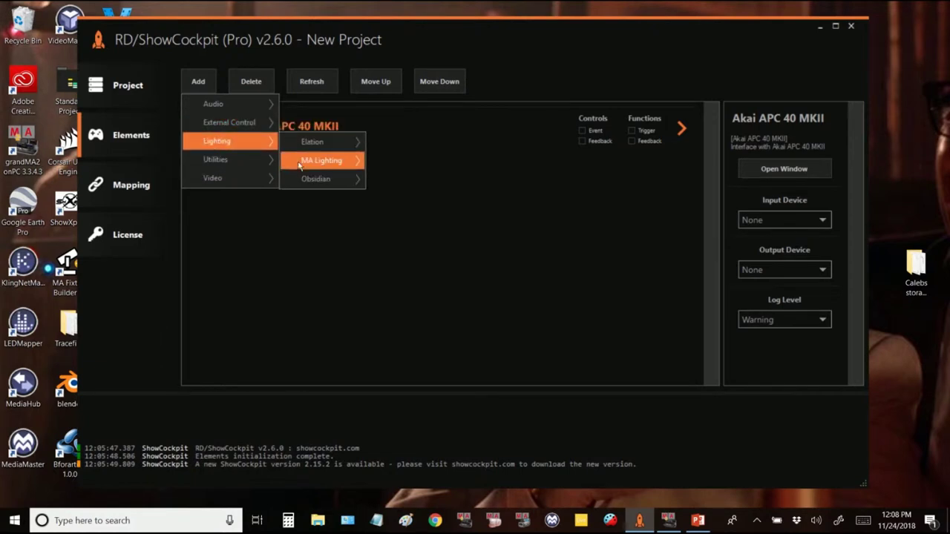
pyautogui.moveTo(319, 162)
pyautogui.click(386, 161)
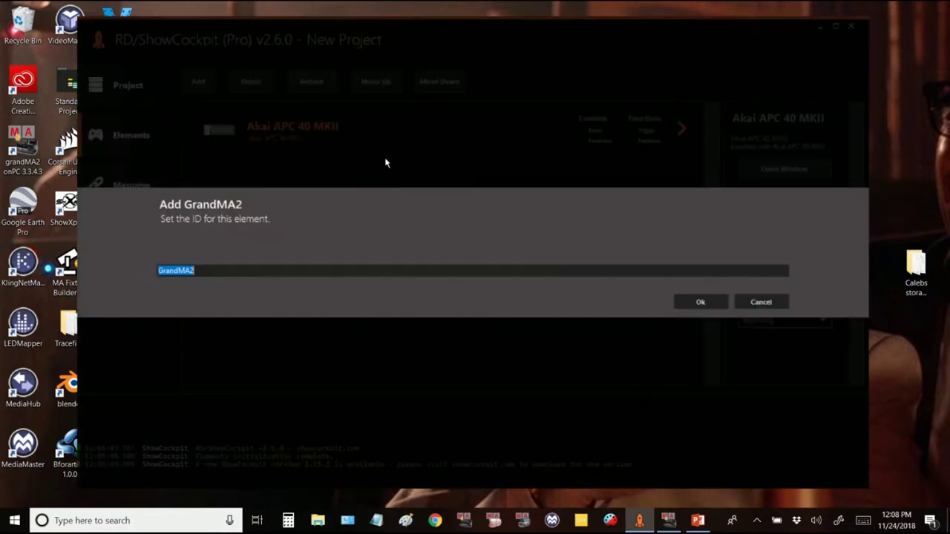
pyautogui.click(692, 304)
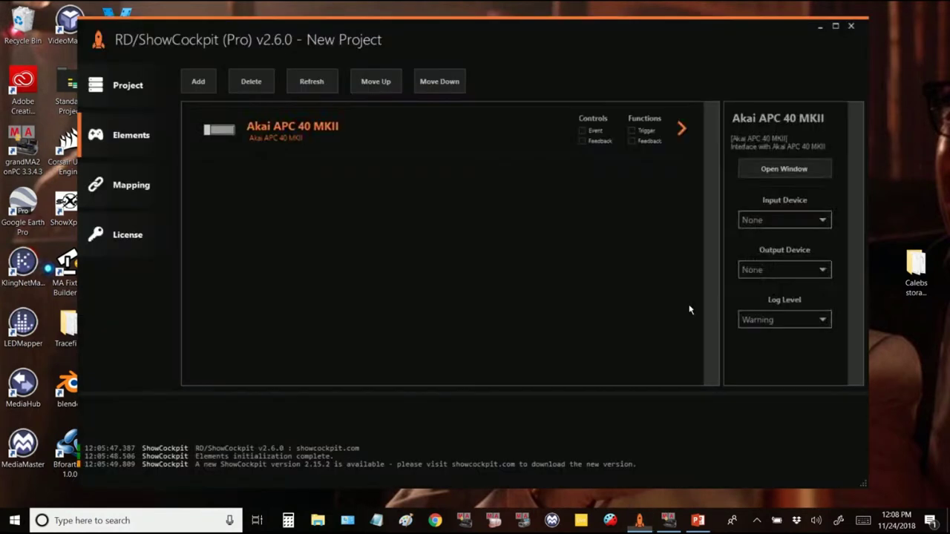
pyautogui.click(123, 88)
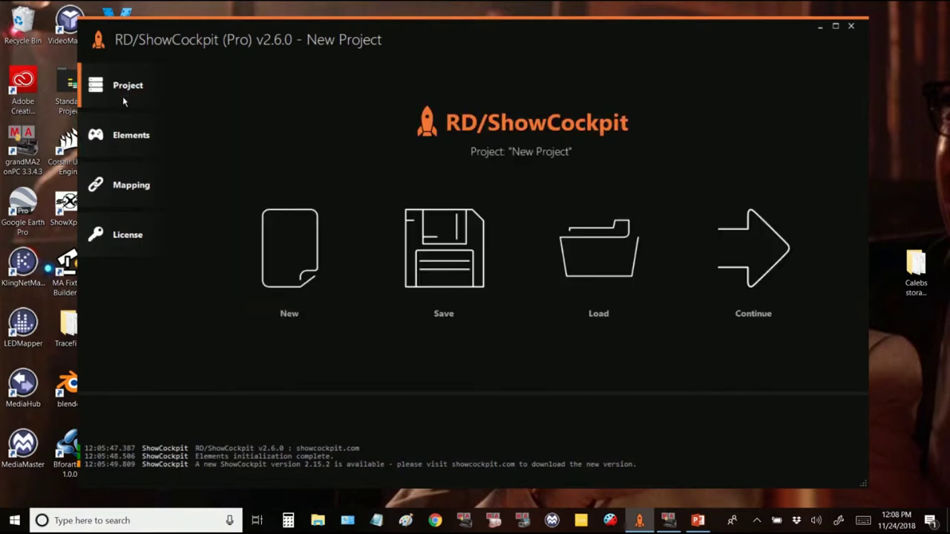
pyautogui.click(128, 140)
# Step: Set the APC 40 MKII's input and output devices to Bome MIDI Translator ports 3 and 4
pyautogui.click(270, 138)
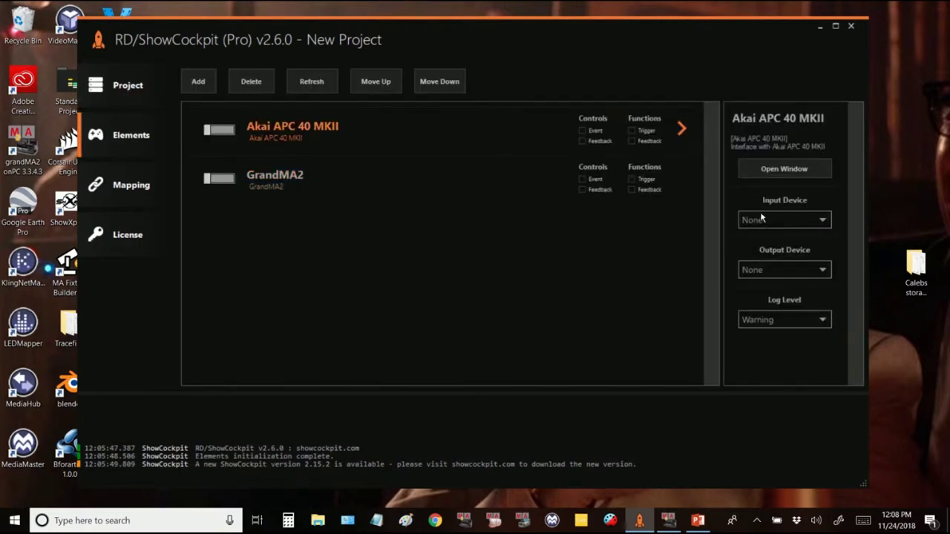
pyautogui.click(798, 219)
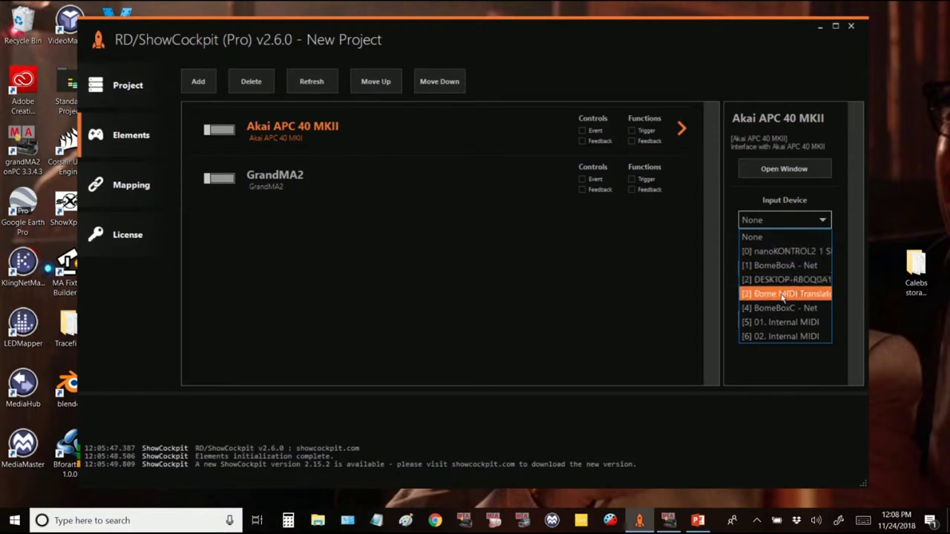
pyautogui.click(786, 294)
pyautogui.click(794, 270)
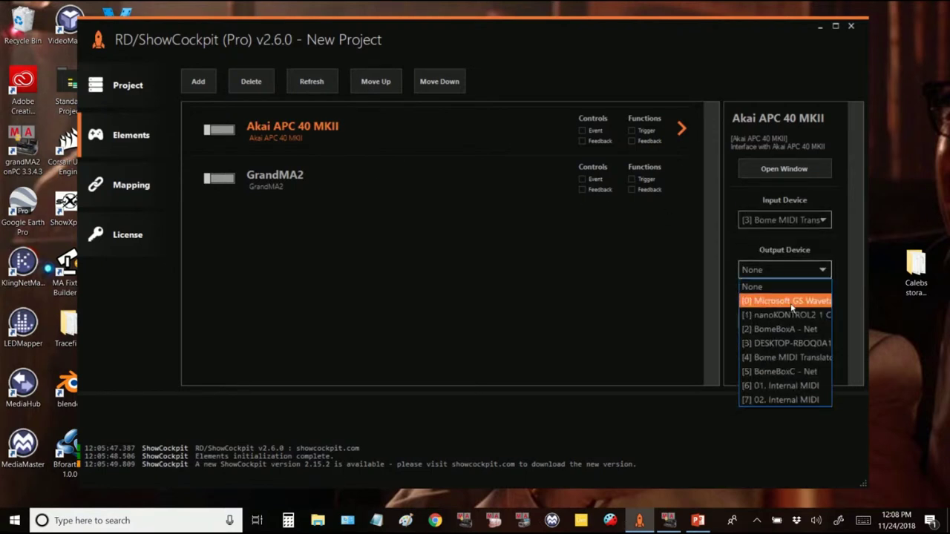
pyautogui.click(788, 356)
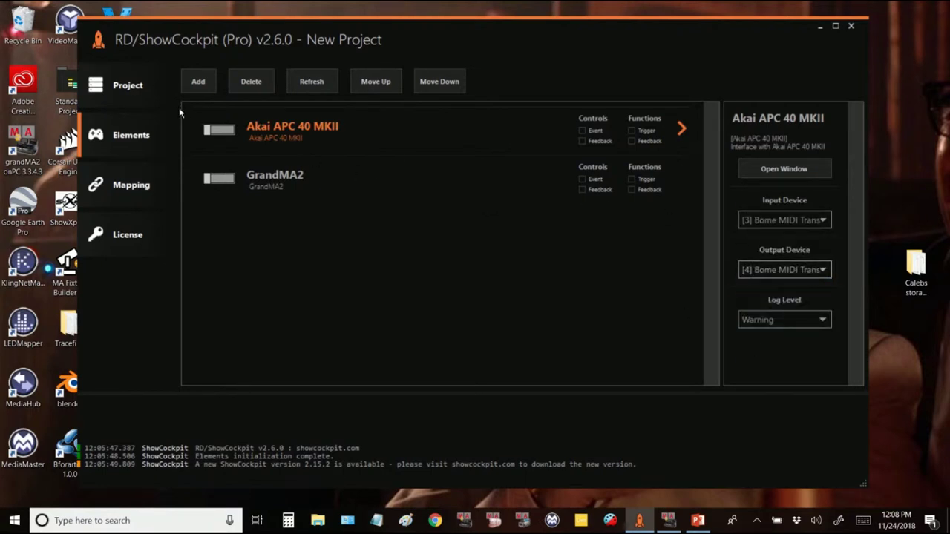
pyautogui.click(128, 183)
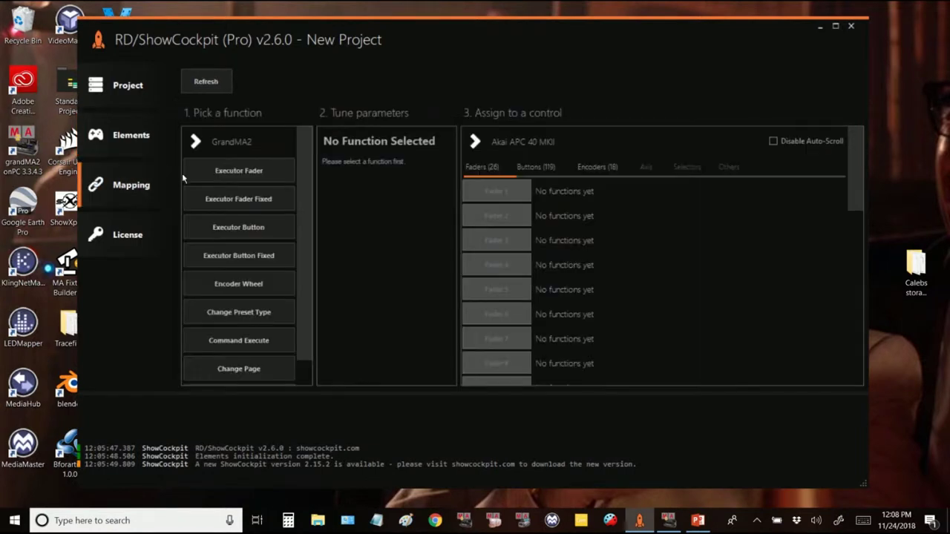
# Step: Map APC Faders 1–8 to GrandMA2 Executor Faders 1–8
pyautogui.click(235, 178)
pyautogui.click(509, 193)
pyautogui.click(509, 216)
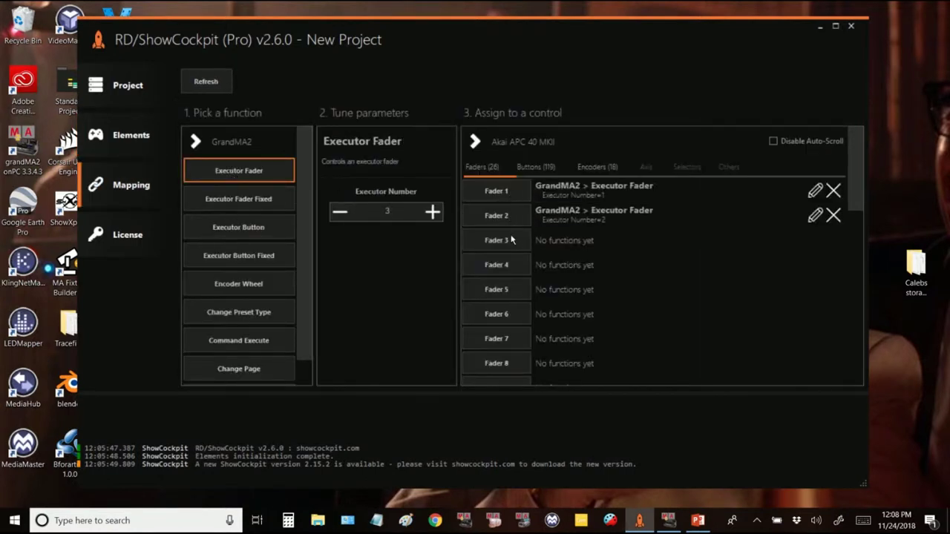
pyautogui.click(511, 241)
pyautogui.click(507, 266)
pyautogui.click(505, 290)
pyautogui.click(503, 313)
pyautogui.click(499, 338)
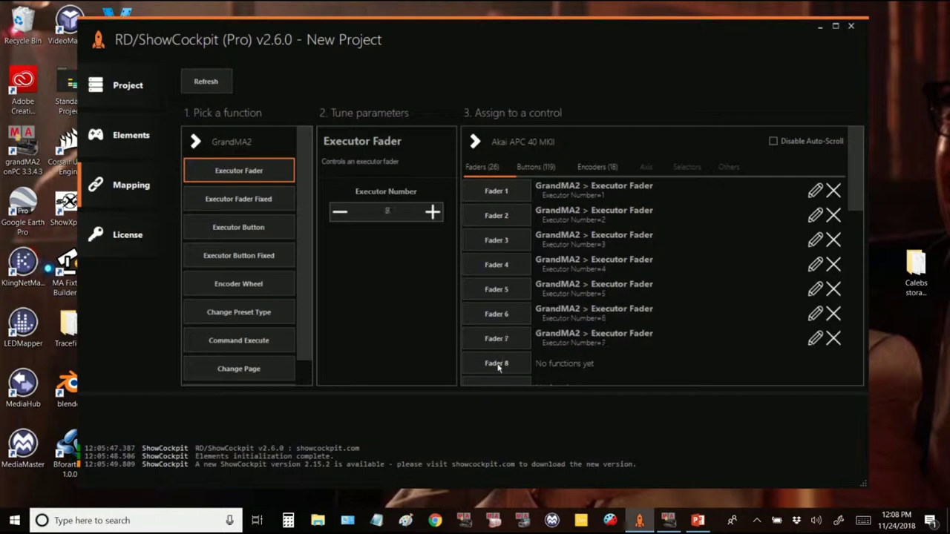
pyautogui.click(496, 363)
# Step: Map pad row 1 to Executor Button number 3 on executors 1–8
pyautogui.click(510, 177)
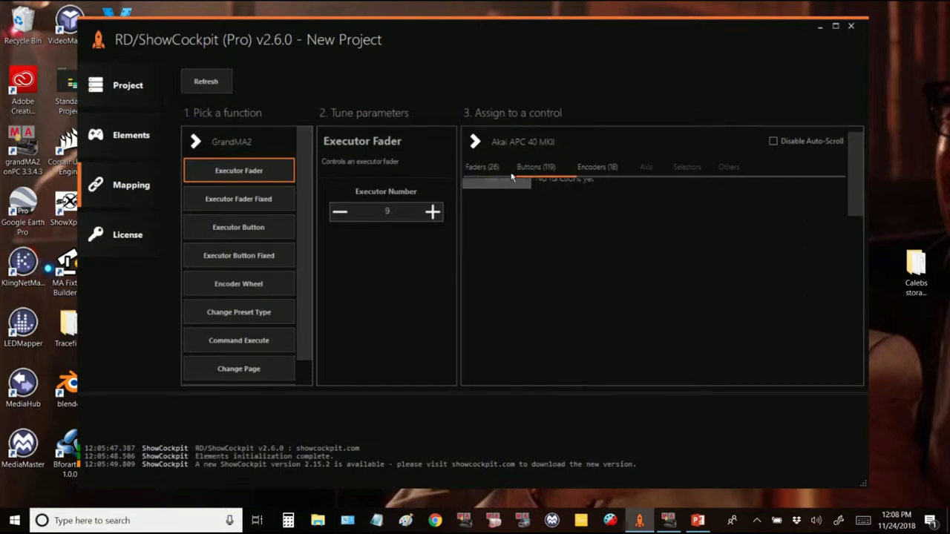
pyautogui.click(207, 225)
pyautogui.click(432, 264)
pyautogui.click(432, 265)
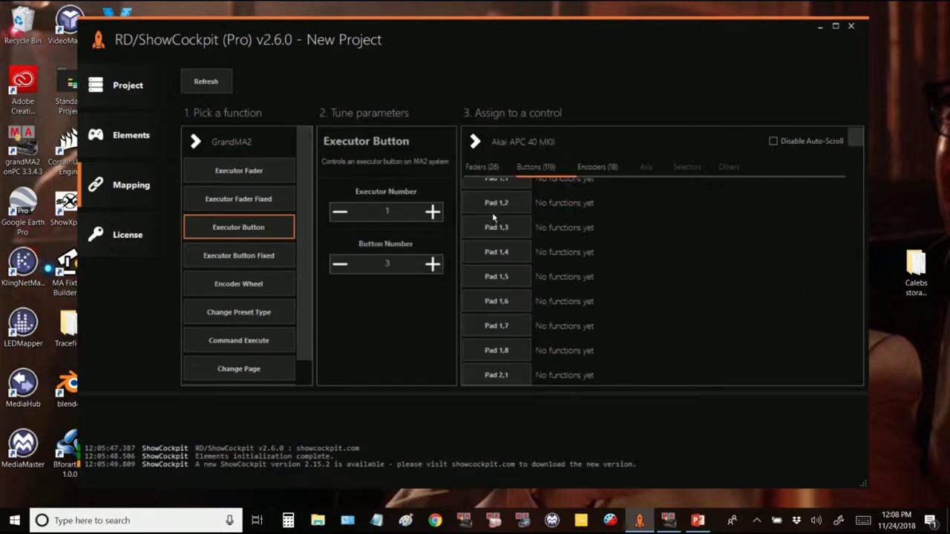
pyautogui.scroll(1, 501, 201)
pyautogui.click(503, 190)
pyautogui.click(500, 215)
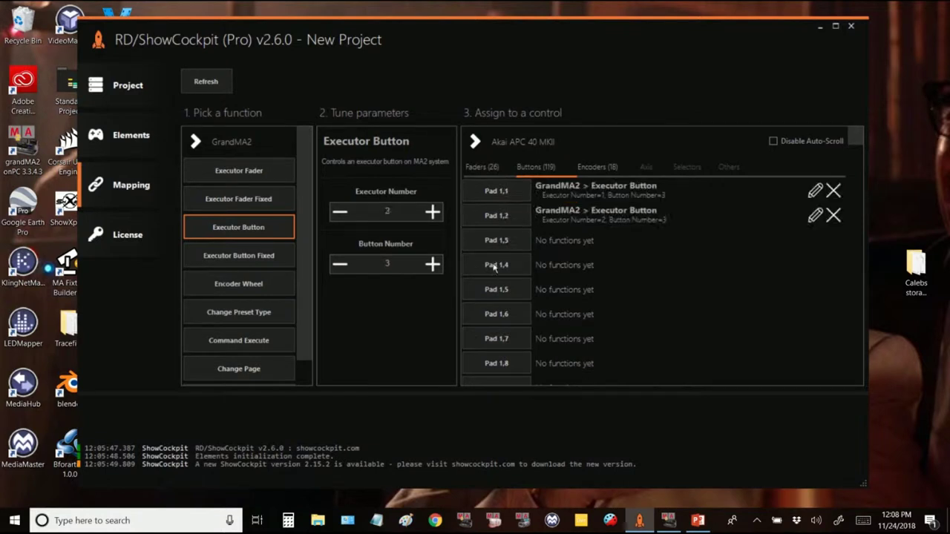
pyautogui.click(495, 240)
pyautogui.click(496, 265)
pyautogui.click(495, 290)
pyautogui.click(495, 314)
pyautogui.click(496, 338)
pyautogui.click(496, 363)
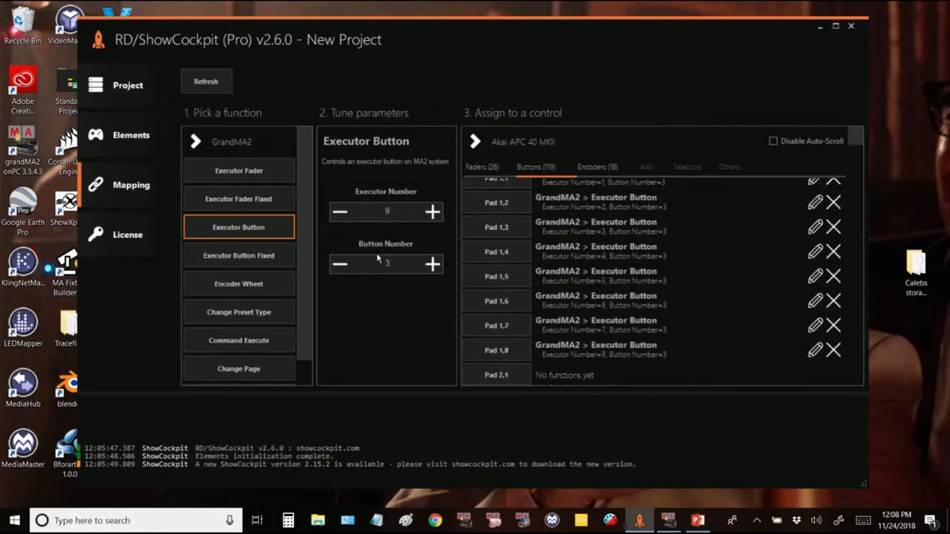
# Step: Map pad row 2 to Executor Button number 2 on executors 1–8
pyautogui.click(340, 264)
pyautogui.scroll(-2, 569, 283)
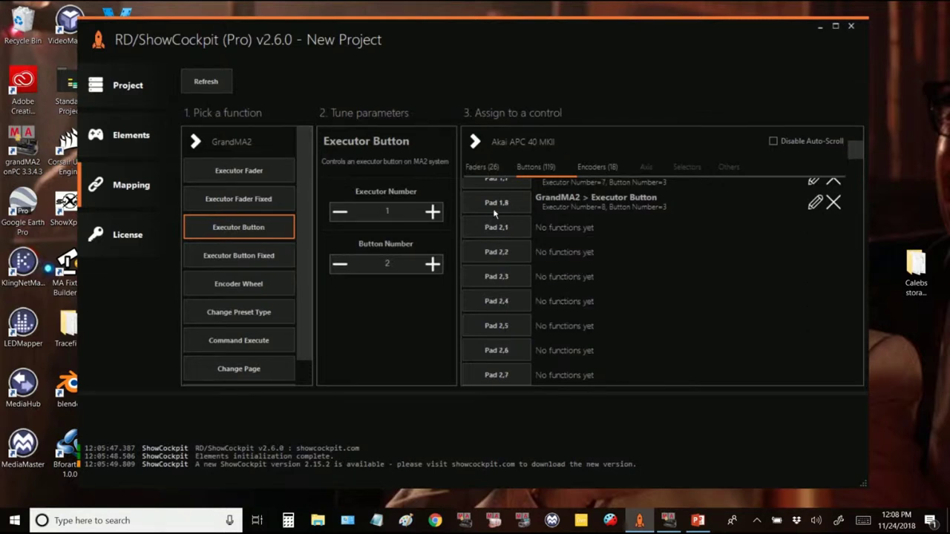
pyautogui.click(497, 229)
pyautogui.click(501, 253)
pyautogui.click(504, 277)
pyautogui.click(505, 301)
pyautogui.click(505, 326)
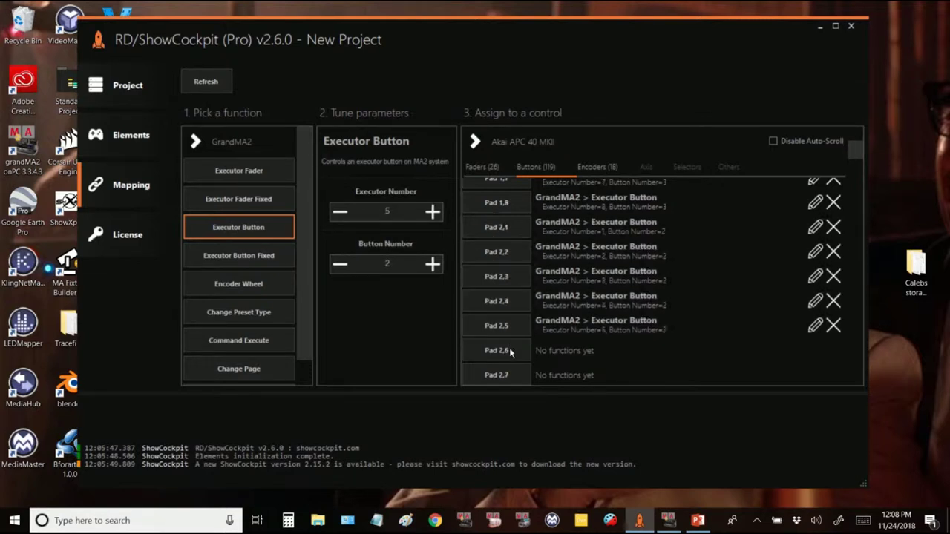
pyautogui.click(506, 350)
pyautogui.click(507, 374)
pyautogui.click(506, 377)
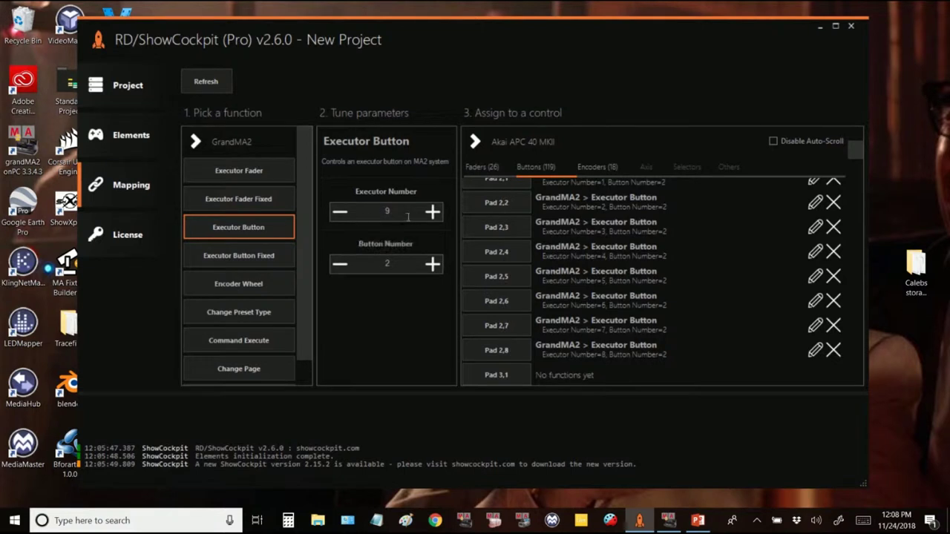
# Step: Map pad row 3 to Executor Button number 1 on executors 1–8
pyautogui.click(341, 214)
pyautogui.click(340, 214)
pyautogui.click(339, 265)
pyautogui.scroll(-1, 501, 306)
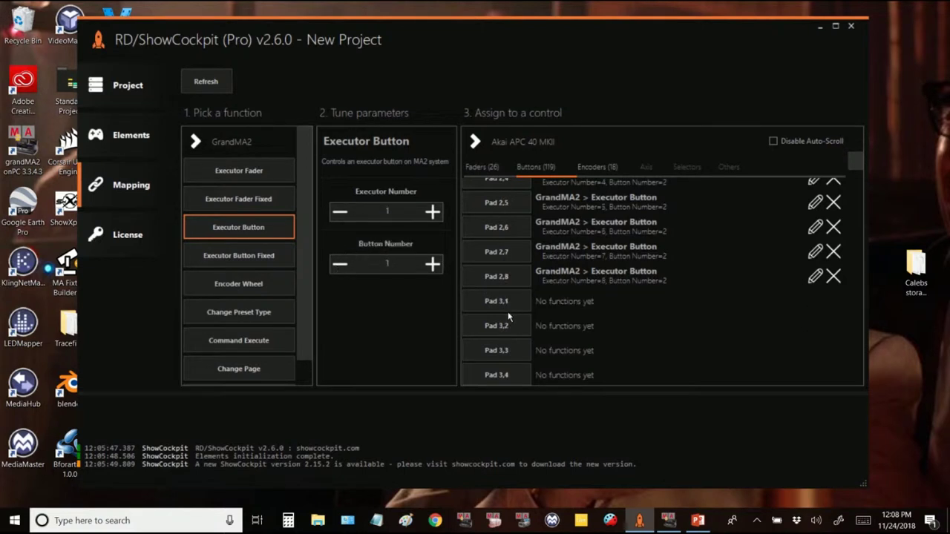
pyautogui.click(502, 304)
pyautogui.click(499, 324)
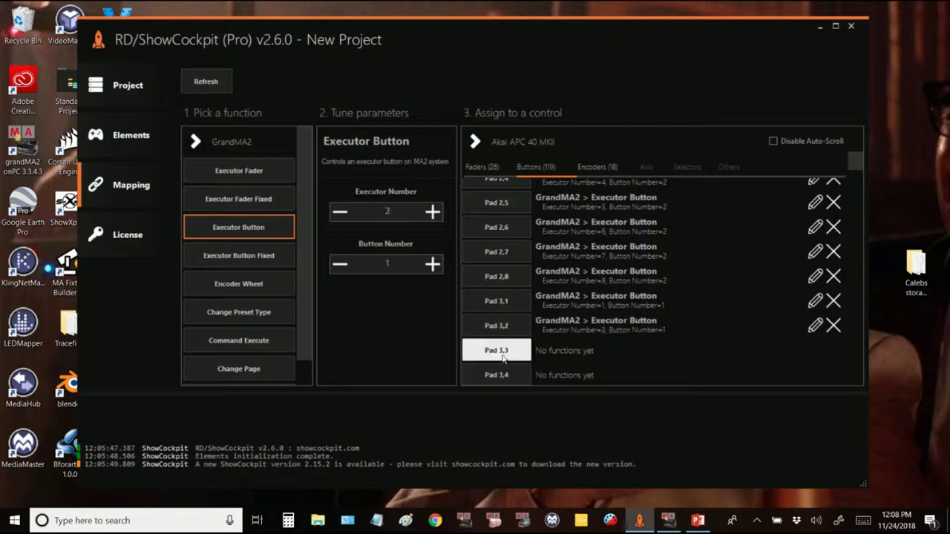
pyautogui.click(503, 349)
pyautogui.click(502, 376)
pyautogui.click(503, 376)
pyautogui.click(502, 376)
pyautogui.click(502, 376)
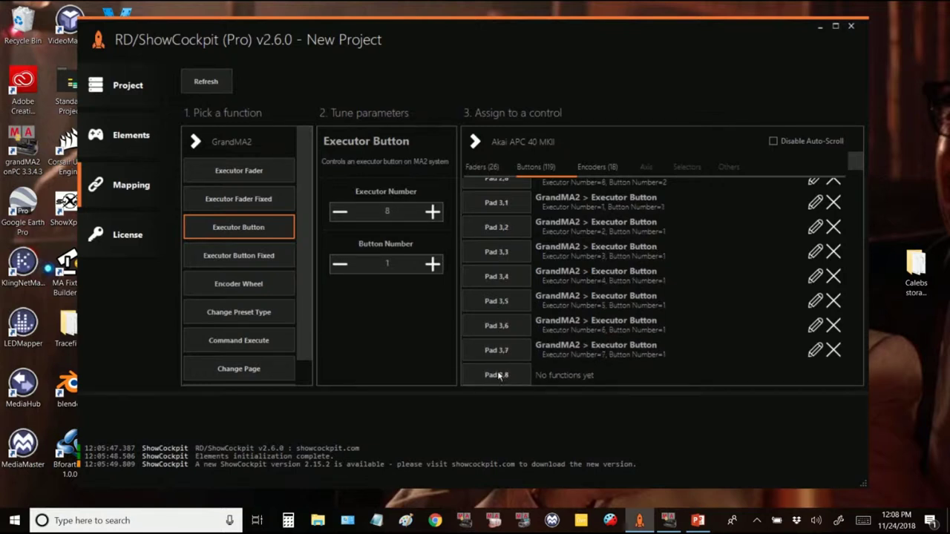
pyautogui.click(498, 376)
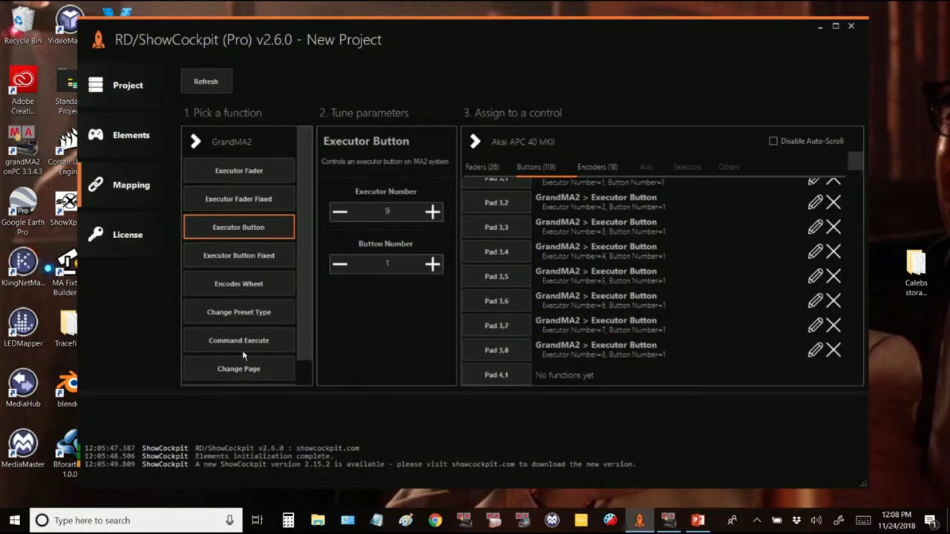
pyautogui.click(246, 280)
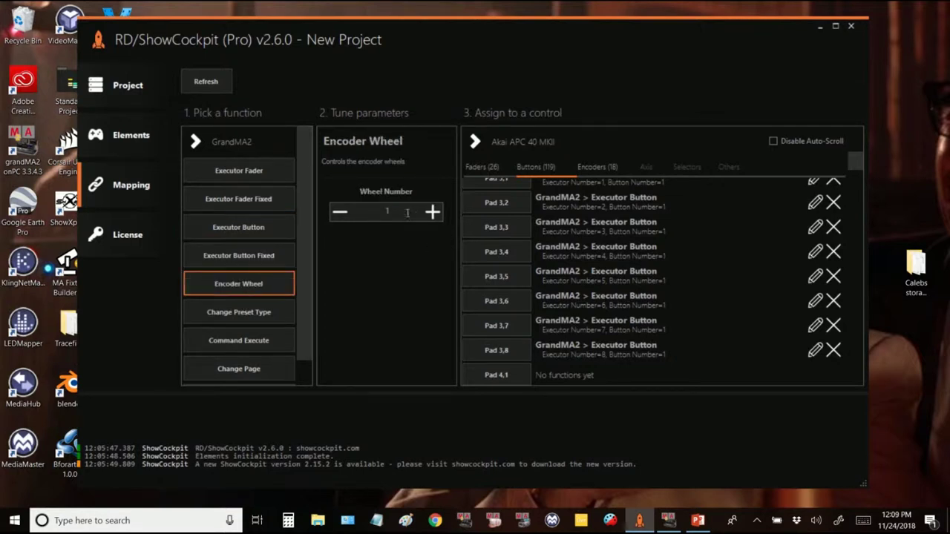
# Step: Map Device Knobs 1–4 to GrandMA2 Encoder Wheels 1–4
pyautogui.click(588, 167)
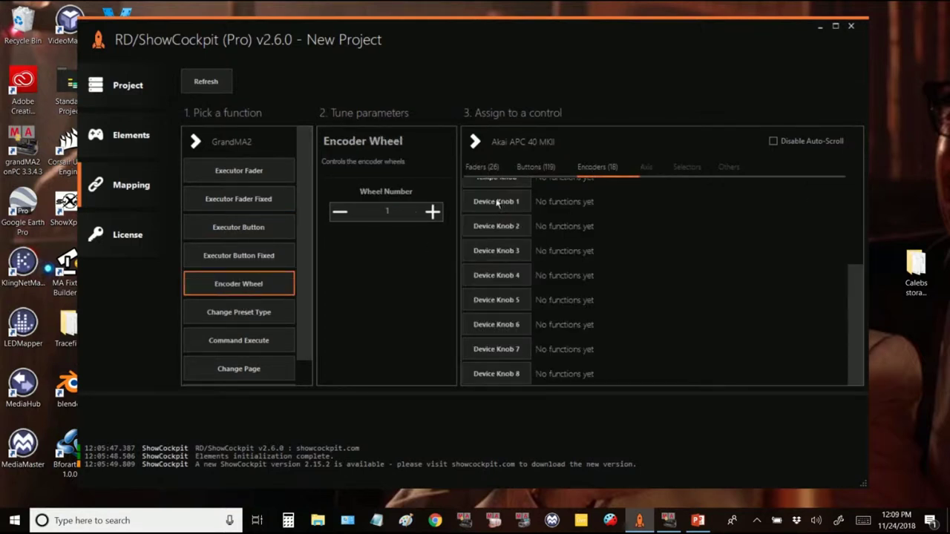
pyautogui.click(496, 201)
pyautogui.click(495, 226)
pyautogui.click(496, 251)
pyautogui.click(499, 275)
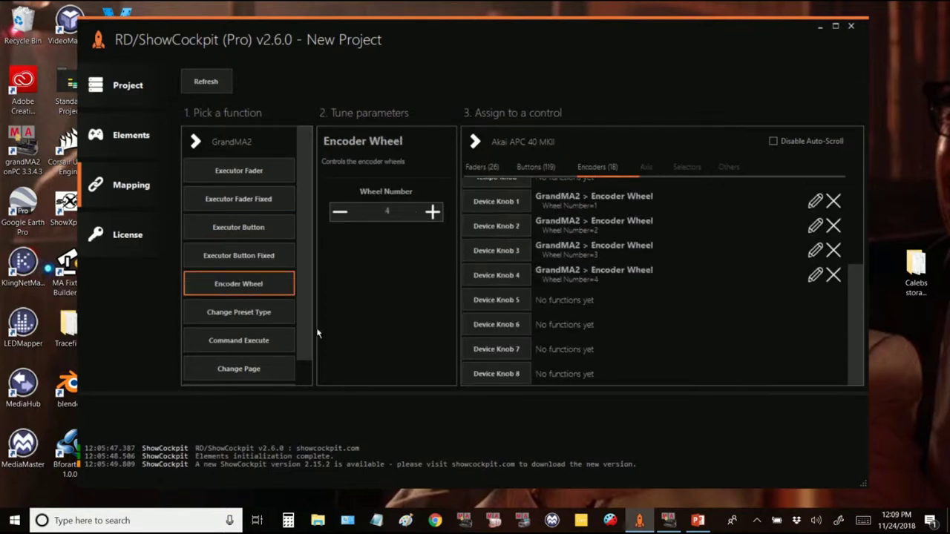
# Step: Map Device Knob 5 to Attribute Scroll 'dim' with scroll amount 1
pyautogui.scroll(-1, 252, 371)
pyautogui.click(250, 373)
pyautogui.click(406, 216)
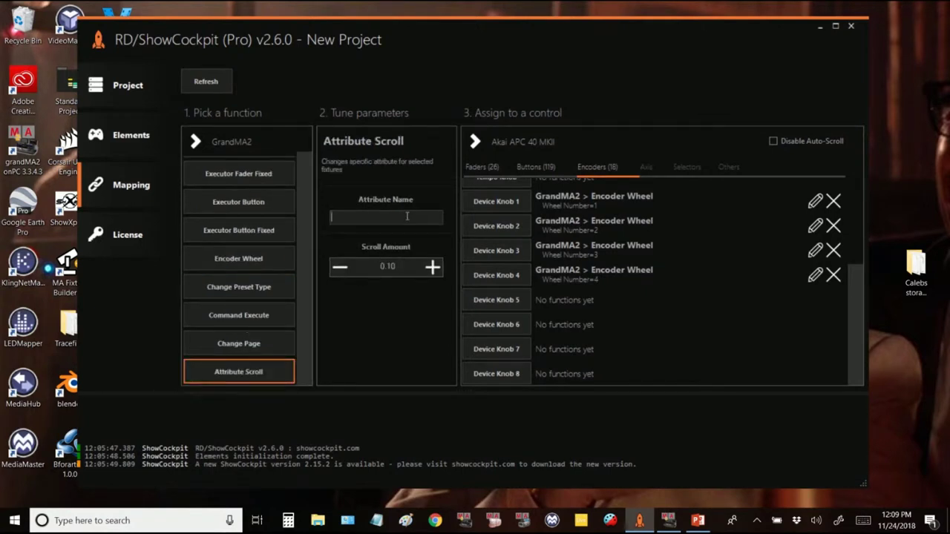
pyautogui.write('dim')
pyautogui.moveTo(400, 270); pyautogui.dragTo(375, 276)
pyautogui.write('1')
pyautogui.click(502, 302)
# Step: Map Device Knobs 6–8 to scroll colorrgb1, colorrgb2 and colorrgb3
pyautogui.doubleClick(338, 217)
pyautogui.write('c')
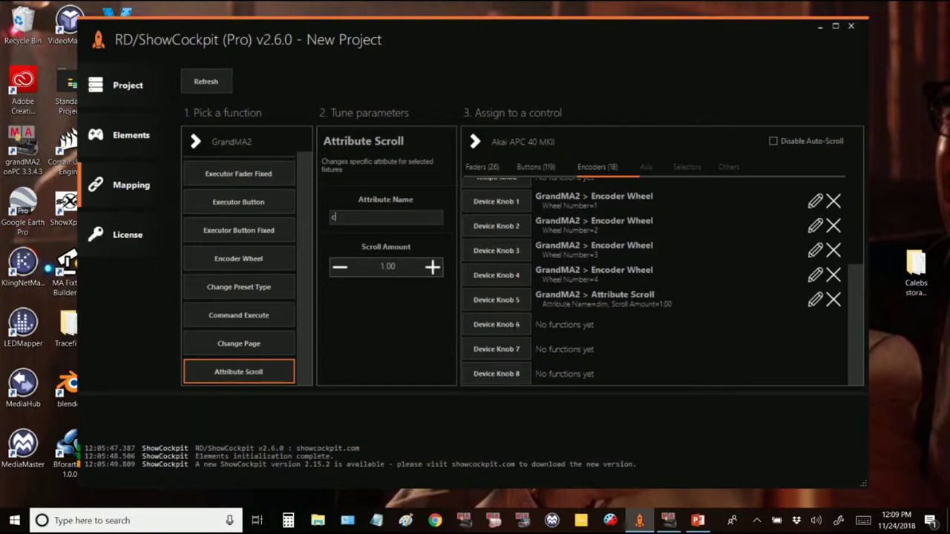
pyautogui.write('olorrgb1')
pyautogui.click(509, 327)
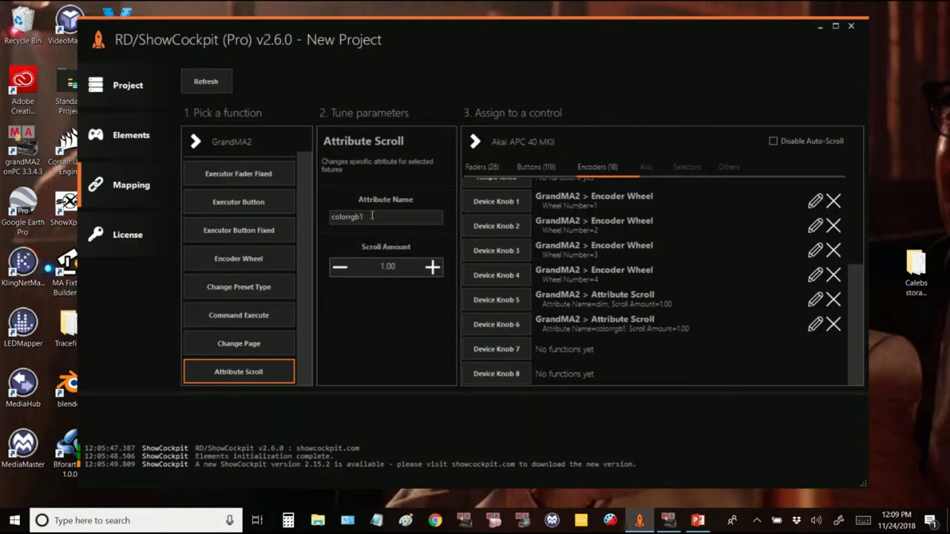
pyautogui.press('BackSpace')
pyautogui.write('2')
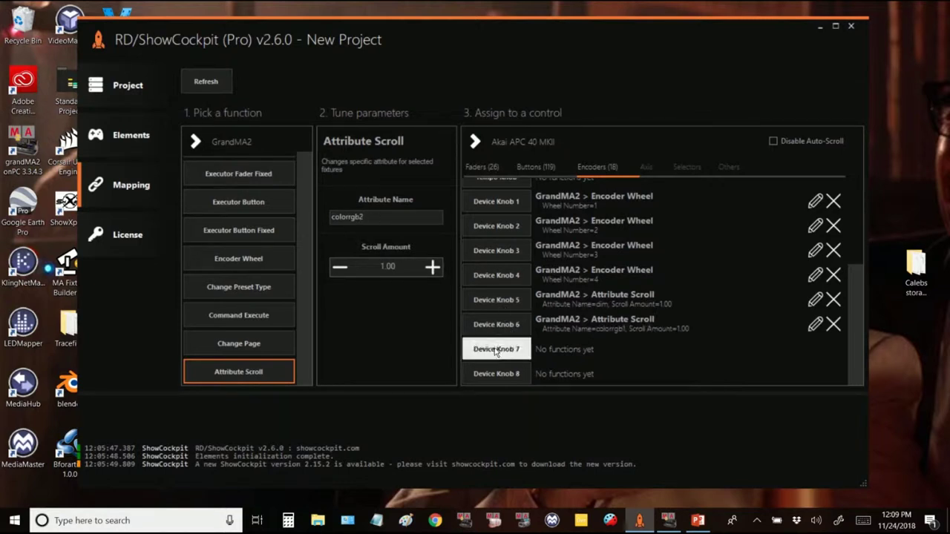
pyautogui.click(496, 348)
pyautogui.press('BackSpace')
pyautogui.write('3')
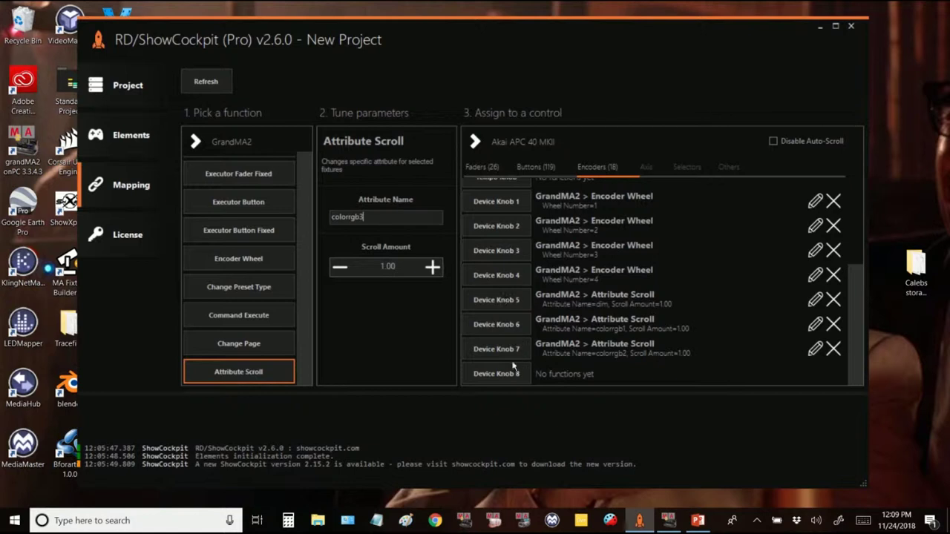
pyautogui.click(496, 374)
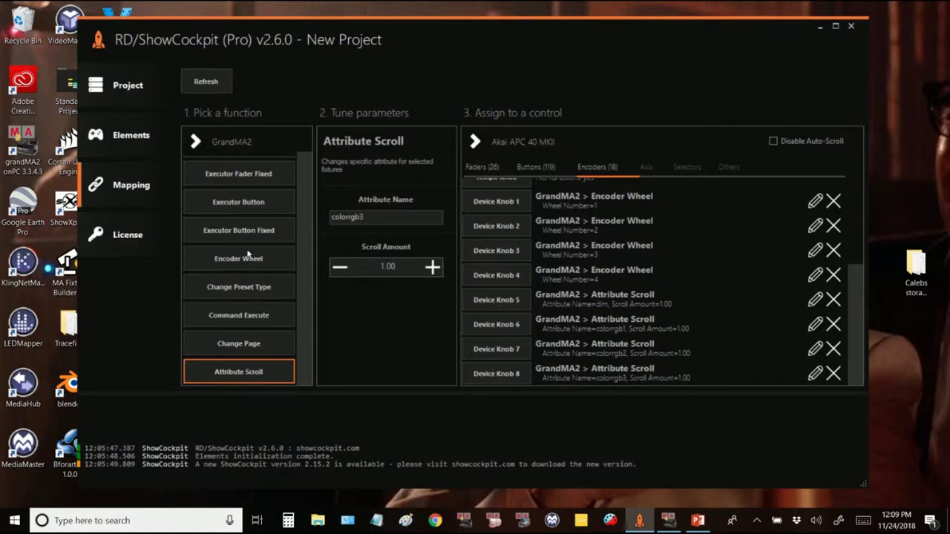
pyautogui.click(245, 317)
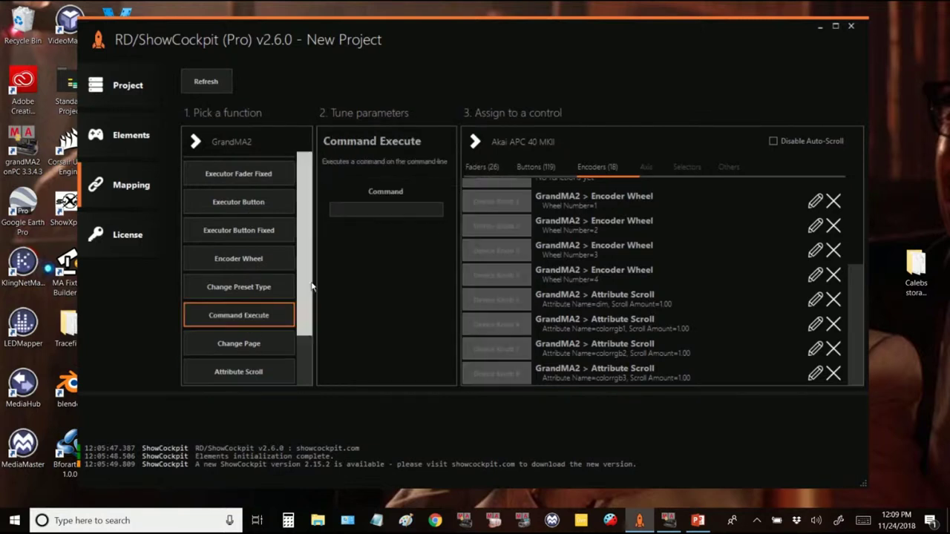
# Step: Enter the grandMA2 command 'previous' and assign it to the Arrow Left button
pyautogui.click(373, 210)
pyautogui.write('plevious')
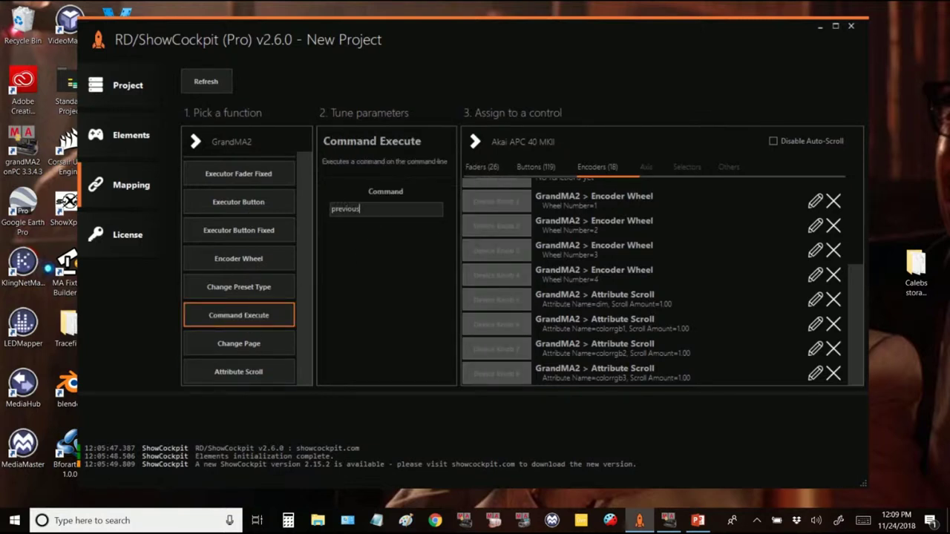
pyautogui.click(525, 170)
pyautogui.scroll(-20, 645, 296)
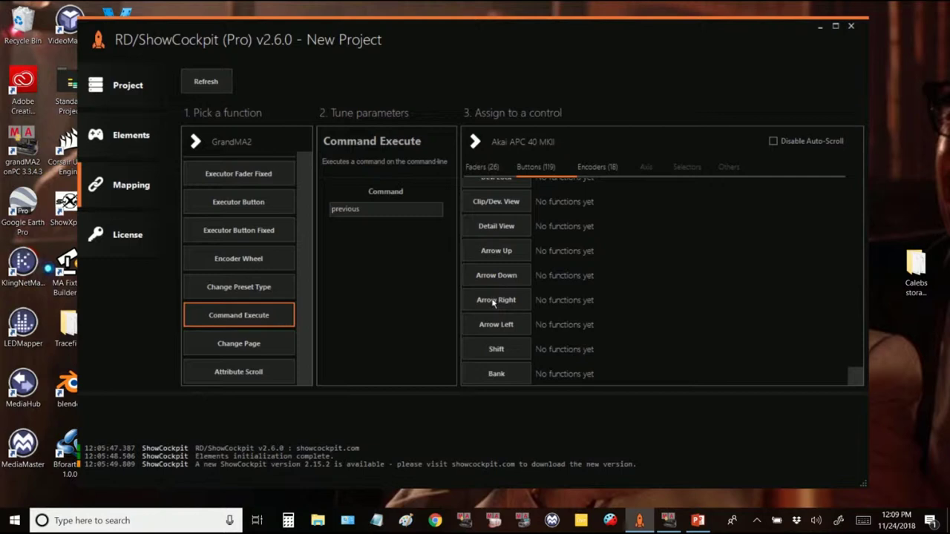
pyautogui.click(494, 327)
# Step: Change the command to 'next' and assign it to the Arrow Right button
pyautogui.moveTo(364, 213); pyautogui.dragTo(278, 193)
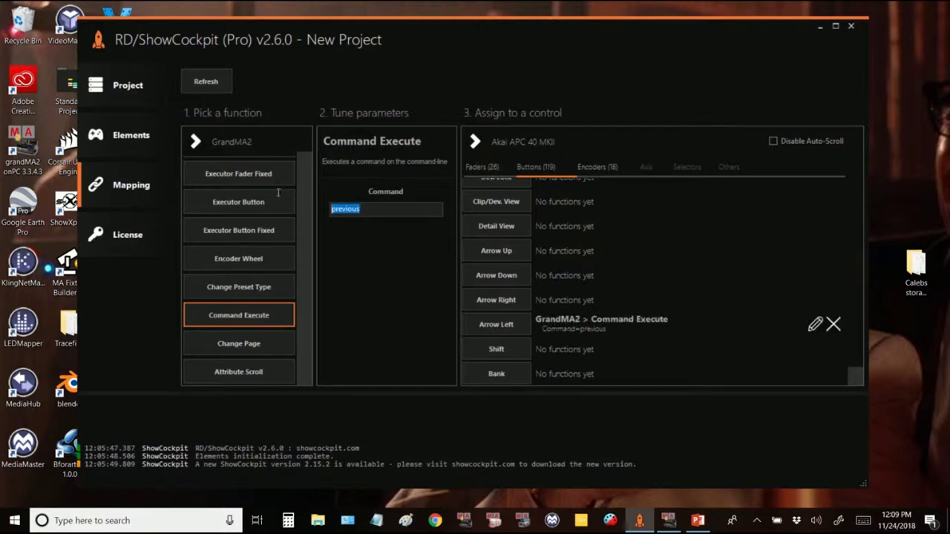
pyautogui.write('next')
pyautogui.click(511, 302)
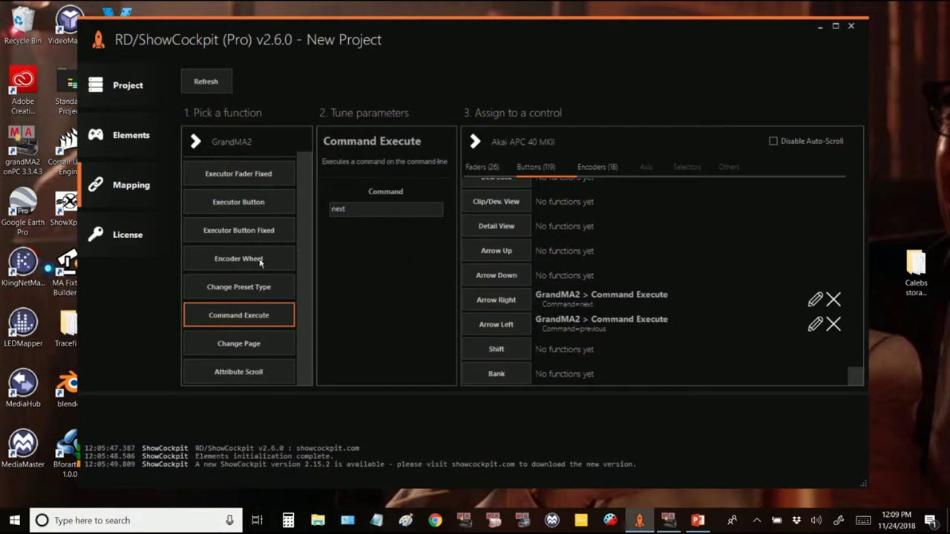
pyautogui.scroll(1, 260, 261)
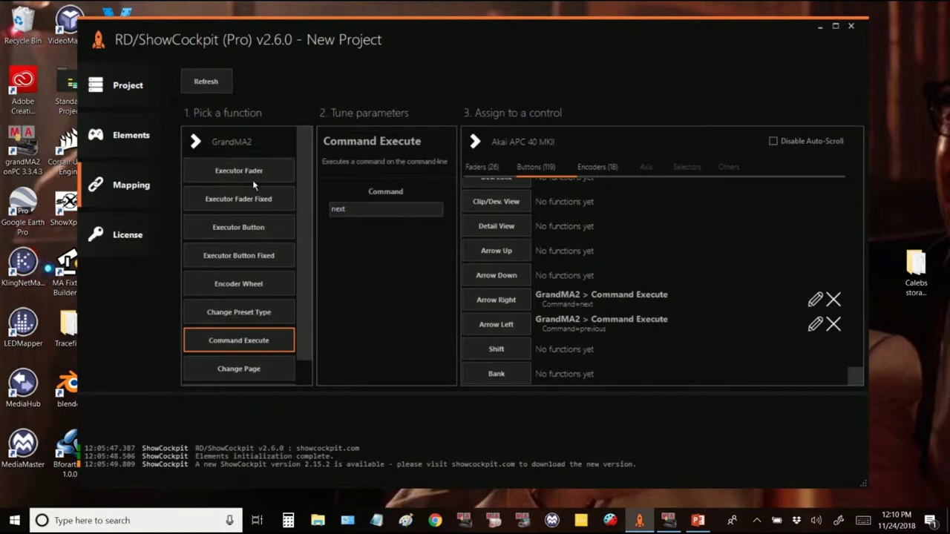
pyautogui.click(668, 520)
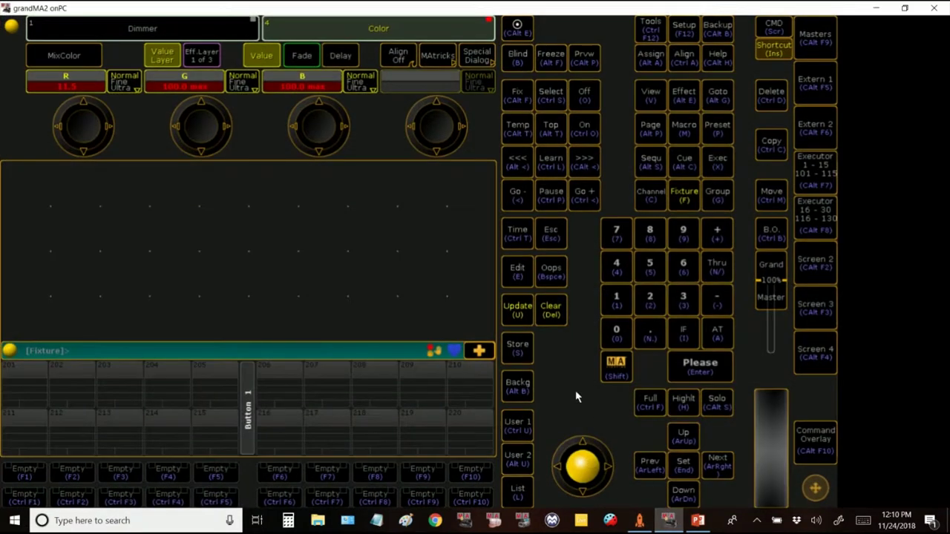
# Step: Look through the network control and global settings, then open User & Profiles Setup
pyautogui.click(682, 29)
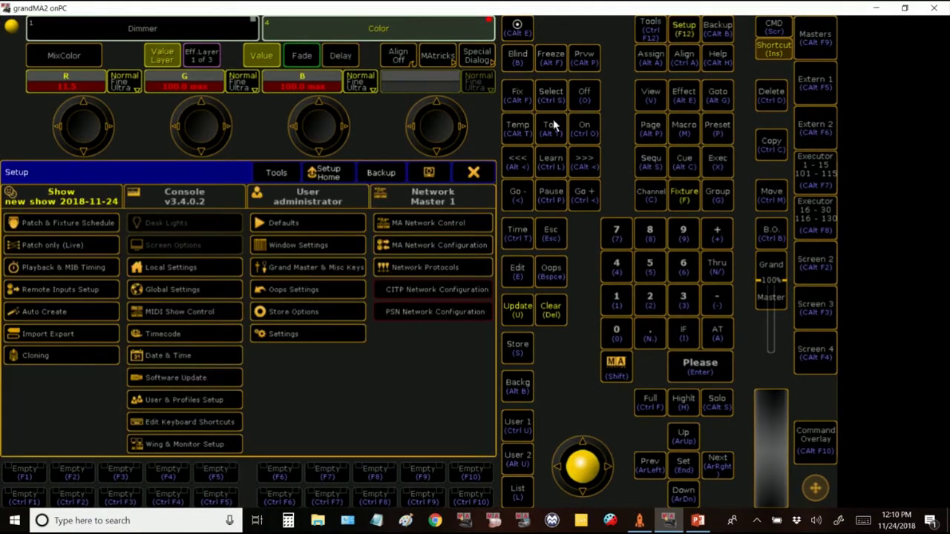
pyautogui.click(420, 224)
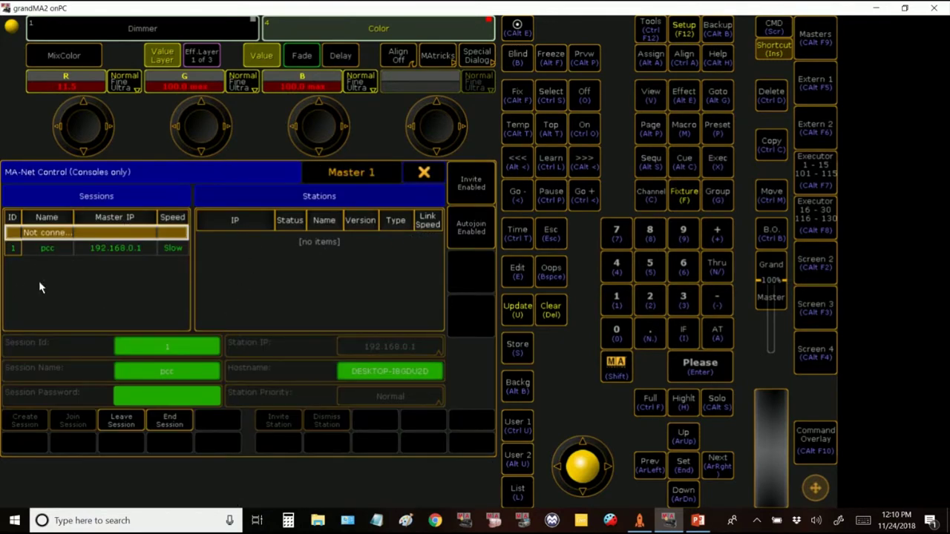
pyautogui.click(426, 173)
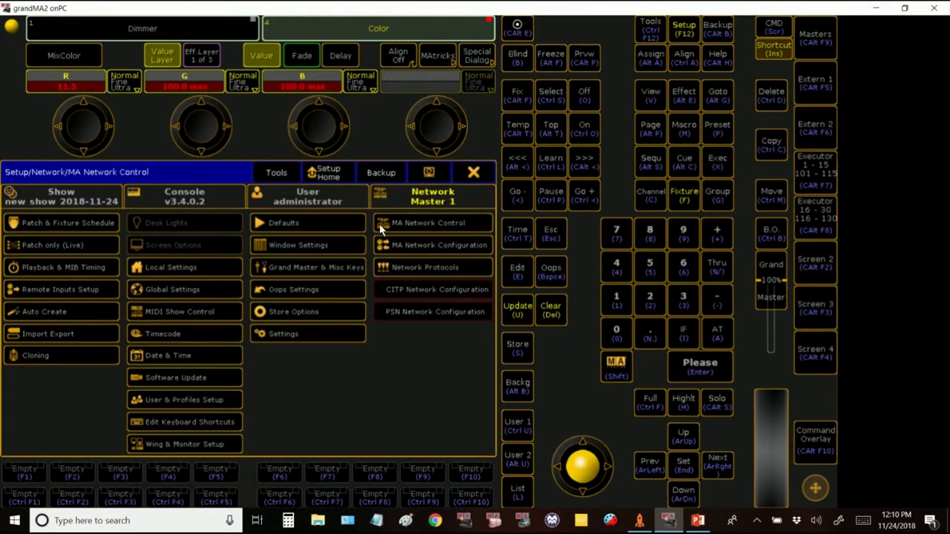
pyautogui.click(189, 294)
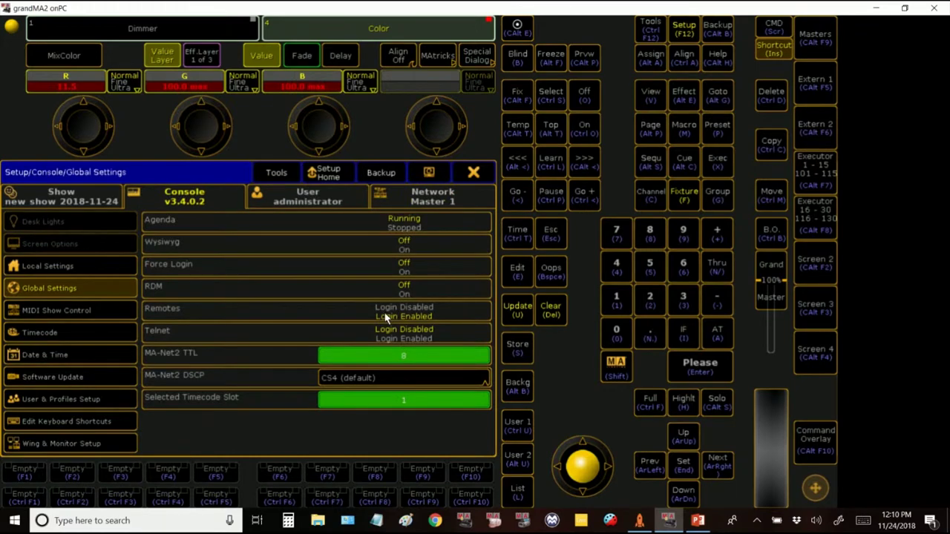
pyautogui.click(472, 173)
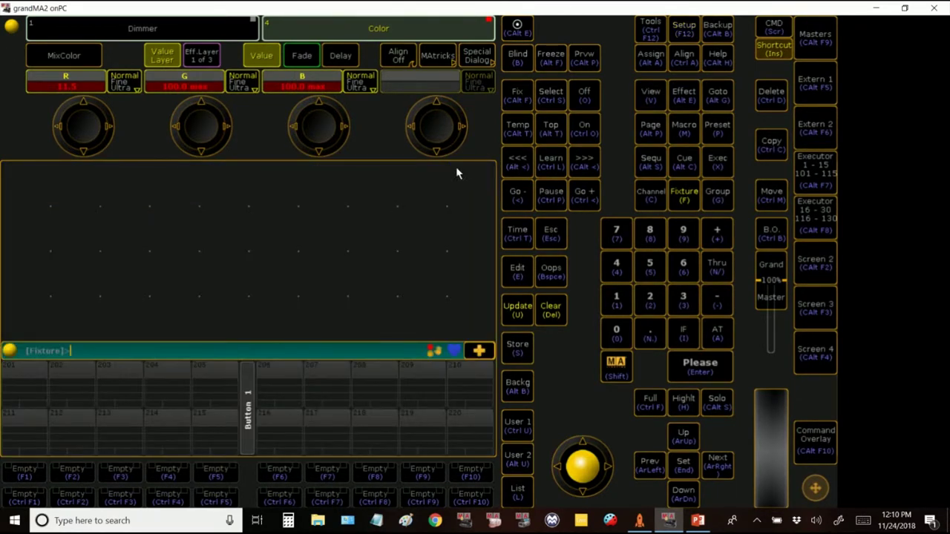
pyautogui.click(686, 30)
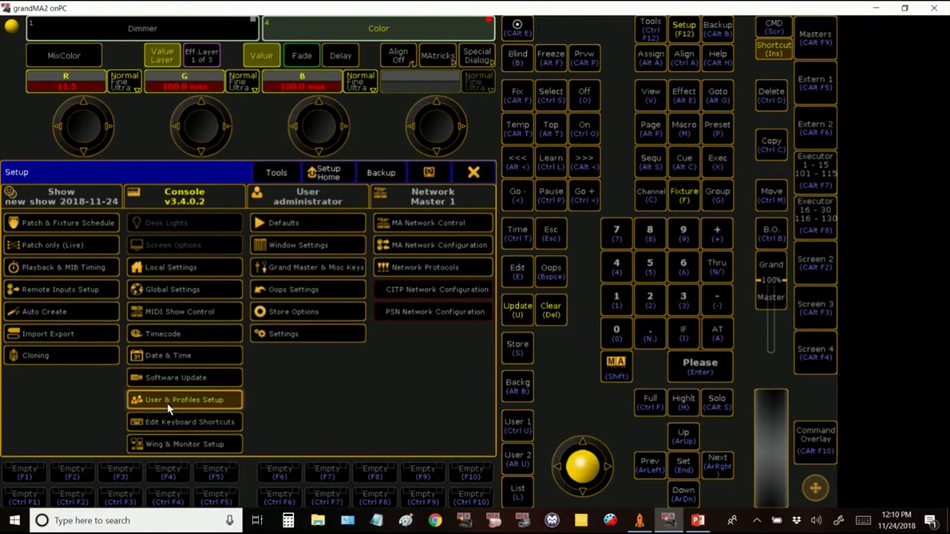
pyautogui.click(168, 402)
# Step: Type a new login password for the Admin user and confirm it
pyautogui.click(68, 264)
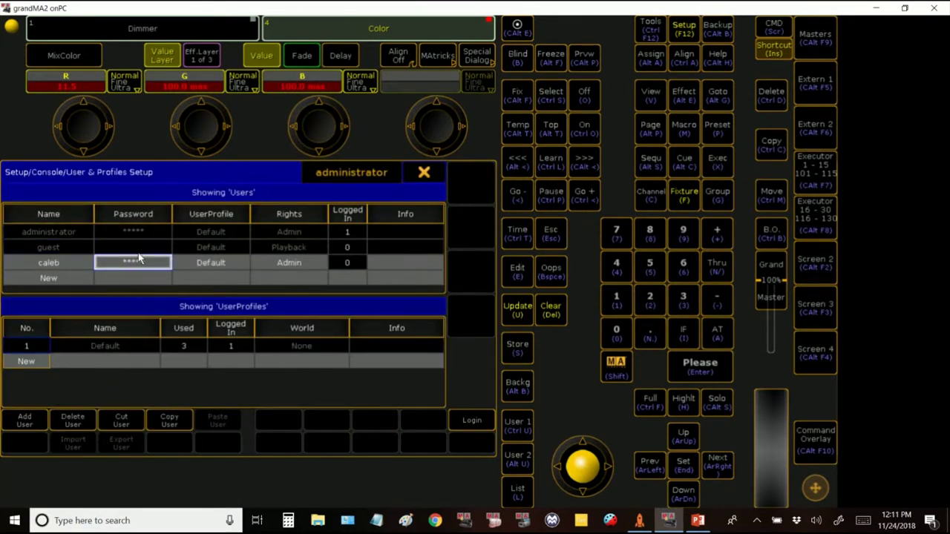
pyautogui.doubleClick(133, 264)
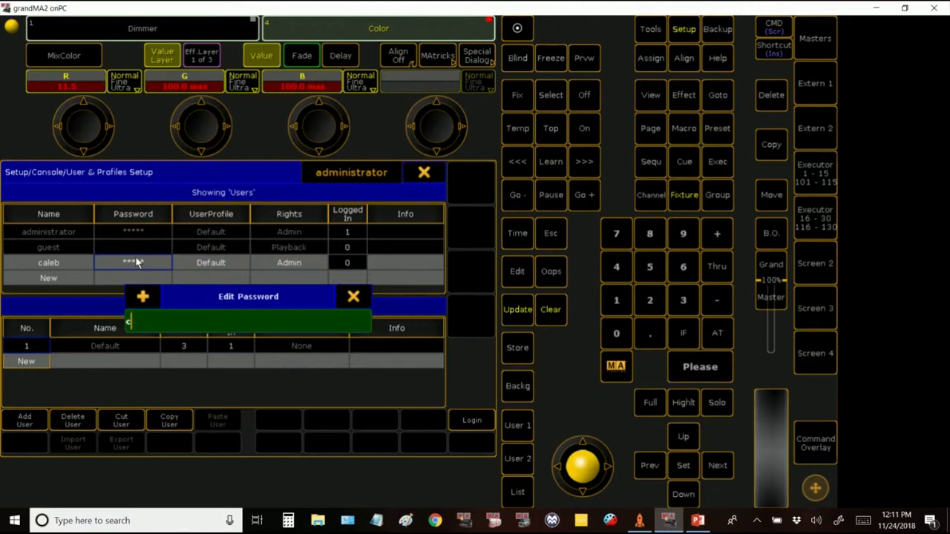
pyautogui.press('Return')
# Step: Set the GrandMA2 element's IP to 192.168.0.1 and enter the console username and password
pyautogui.click(638, 520)
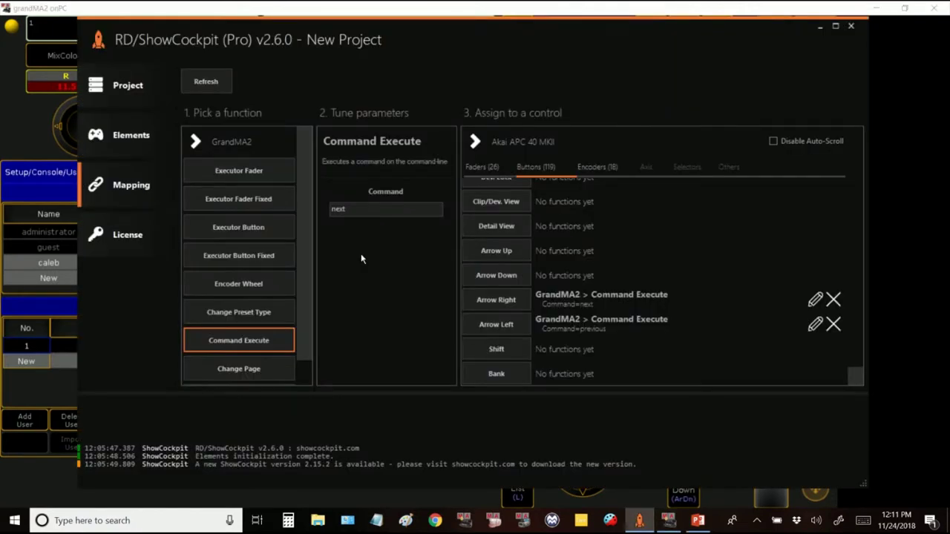
pyautogui.click(136, 138)
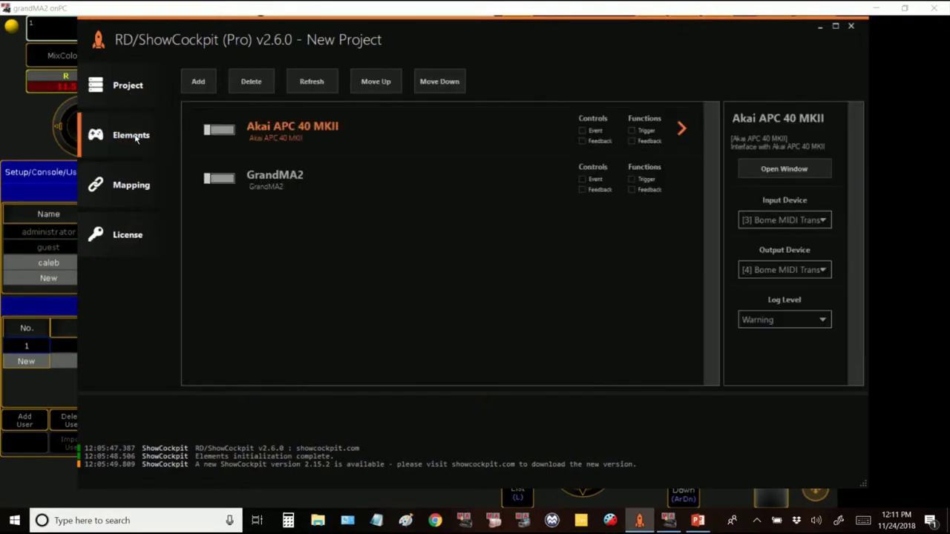
pyautogui.click(300, 176)
pyautogui.doubleClick(776, 197)
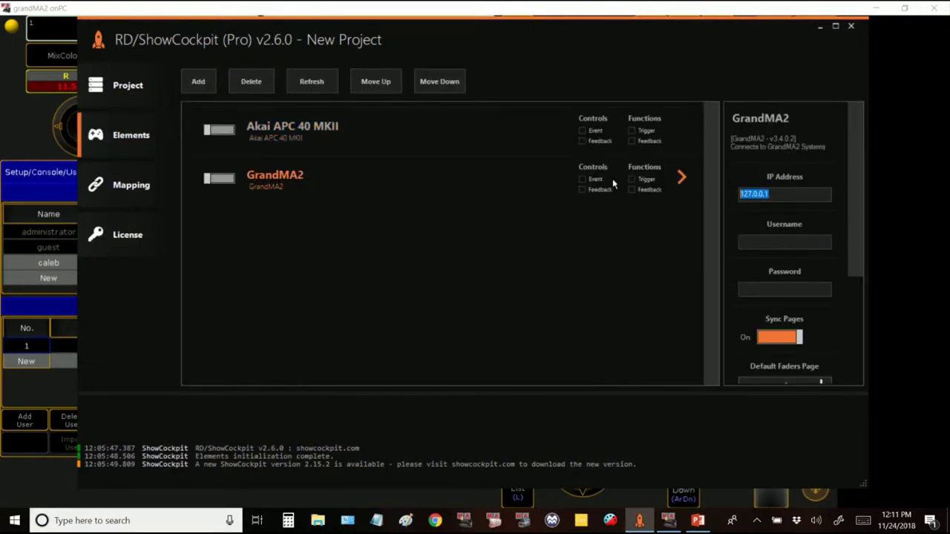
pyautogui.write('192.168.0')
pyautogui.click(781, 241)
pyautogui.write('caleb')
pyautogui.press('Tab')
pyautogui.write('*****')
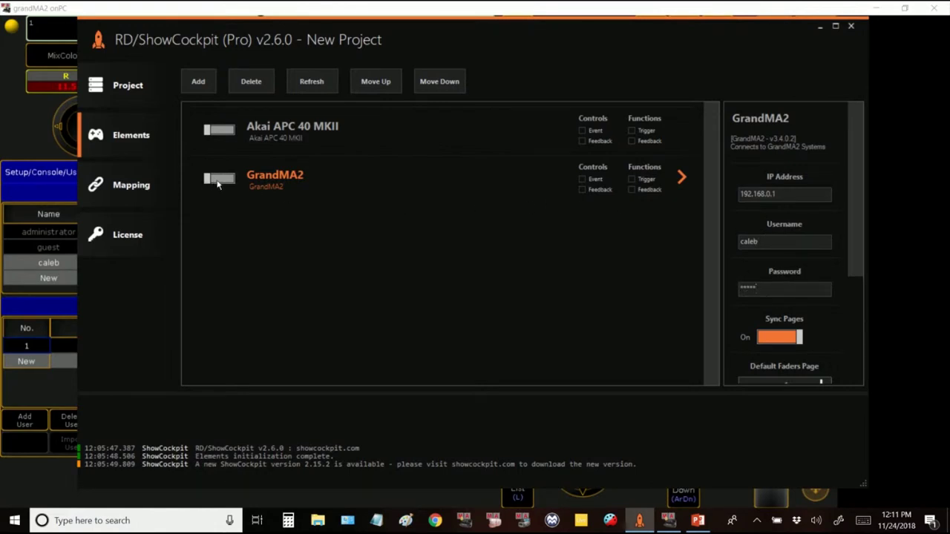
# Step: Enable both the GrandMA2 and Akai APC 40 MKII elements
pyautogui.click(218, 180)
pyautogui.click(218, 133)
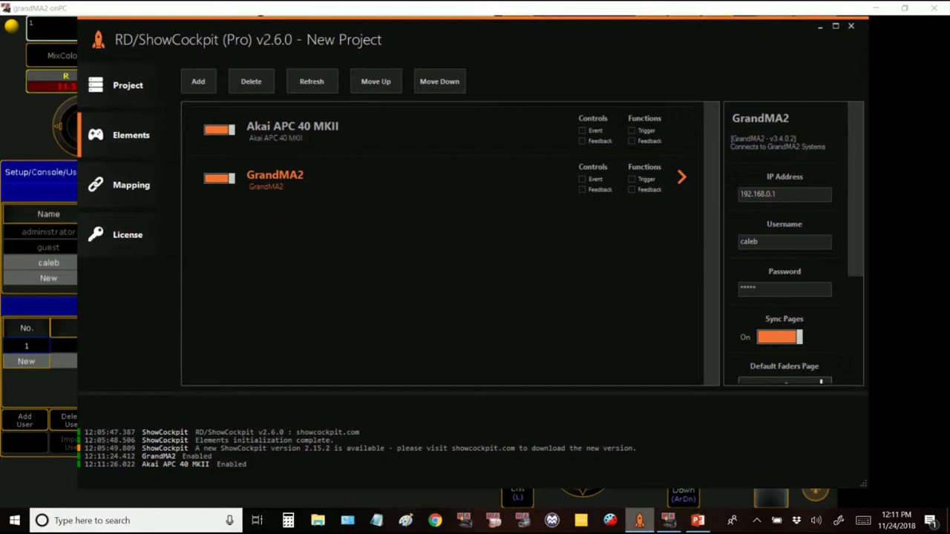
pyautogui.click(611, 521)
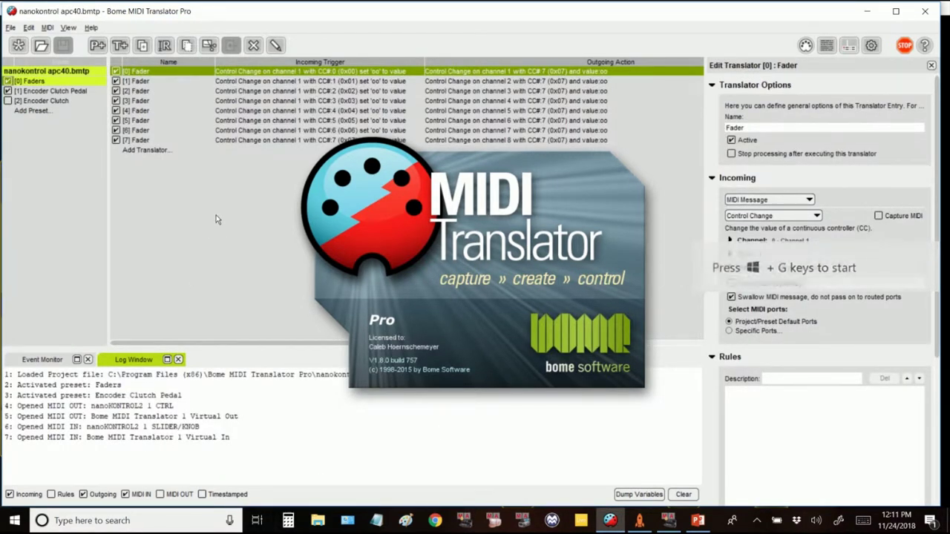
# Step: Start a new empty project, rename its preset to Faders, and add a translator
pyautogui.click(10, 28)
pyautogui.click(20, 39)
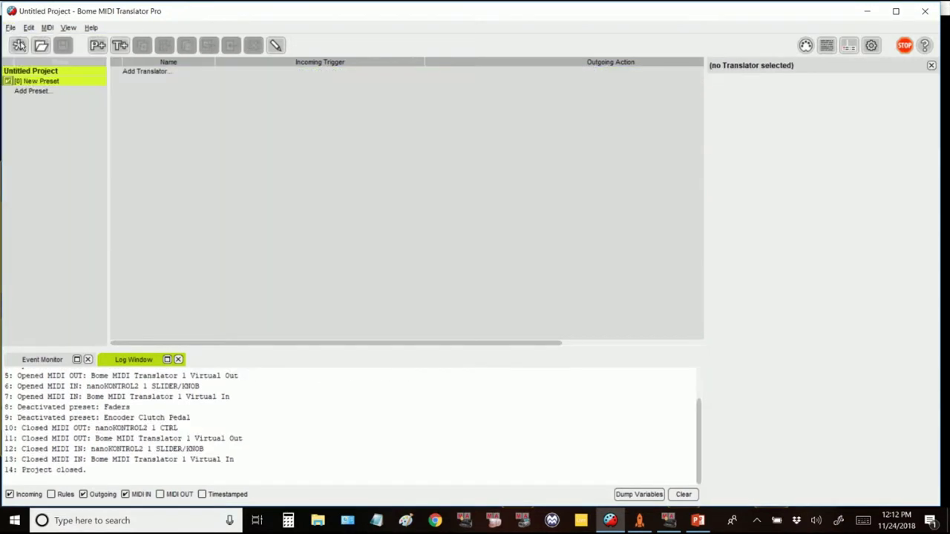
pyautogui.click(61, 82)
pyautogui.rightClick(58, 86)
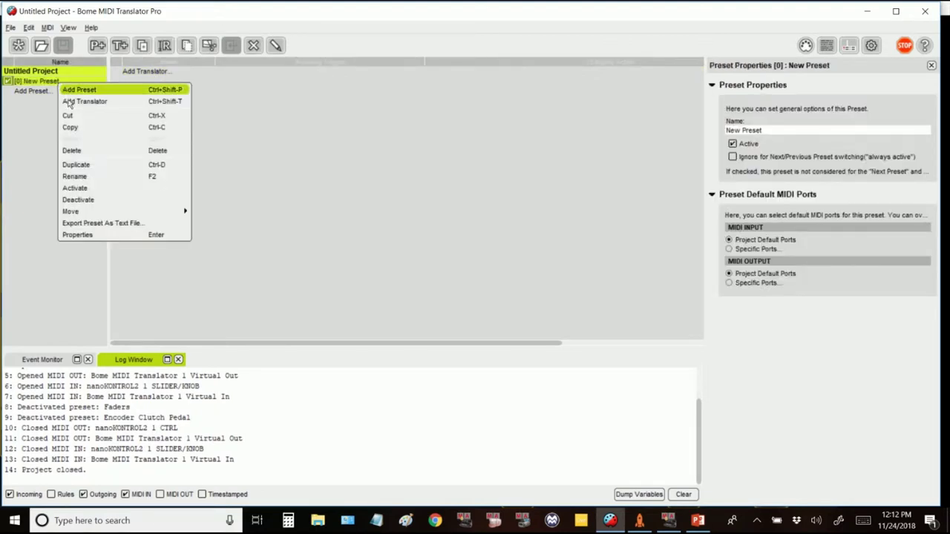
pyautogui.click(85, 177)
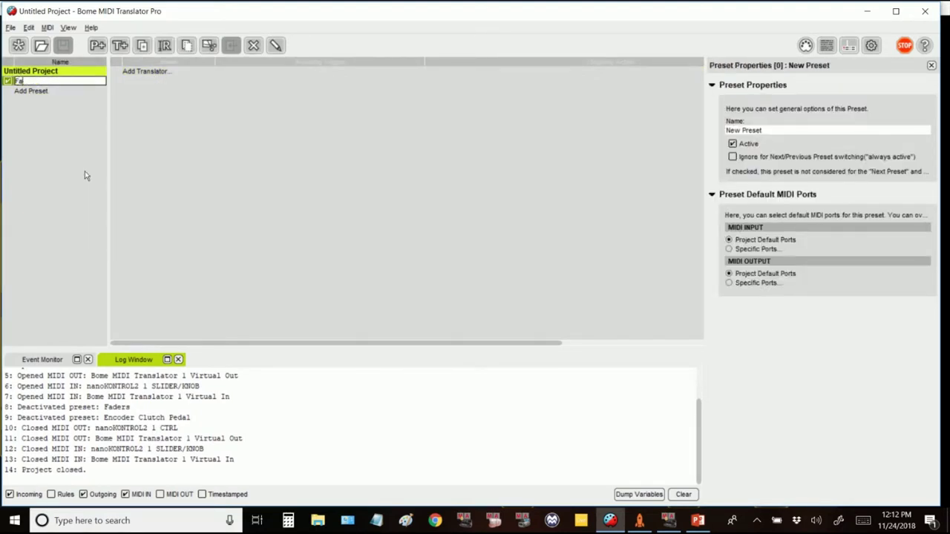
pyautogui.press('Return')
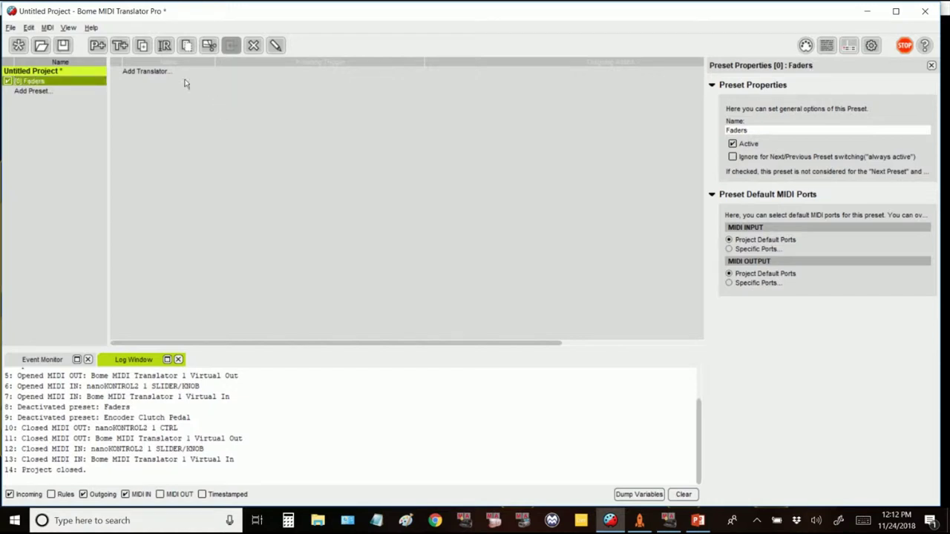
pyautogui.doubleClick(187, 83)
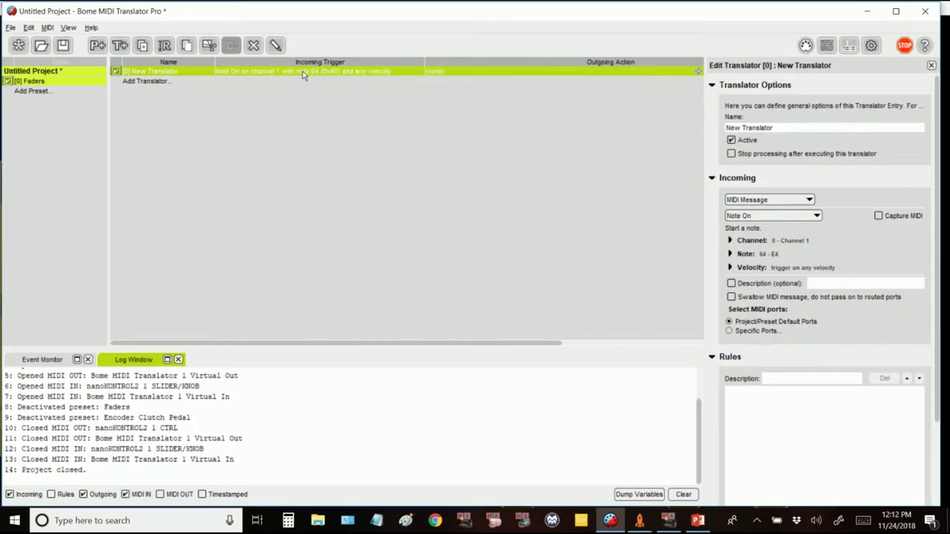
# Step: Make the incoming trigger Control Change CC#0, storing the value in oo and swallowing it
pyautogui.click(772, 218)
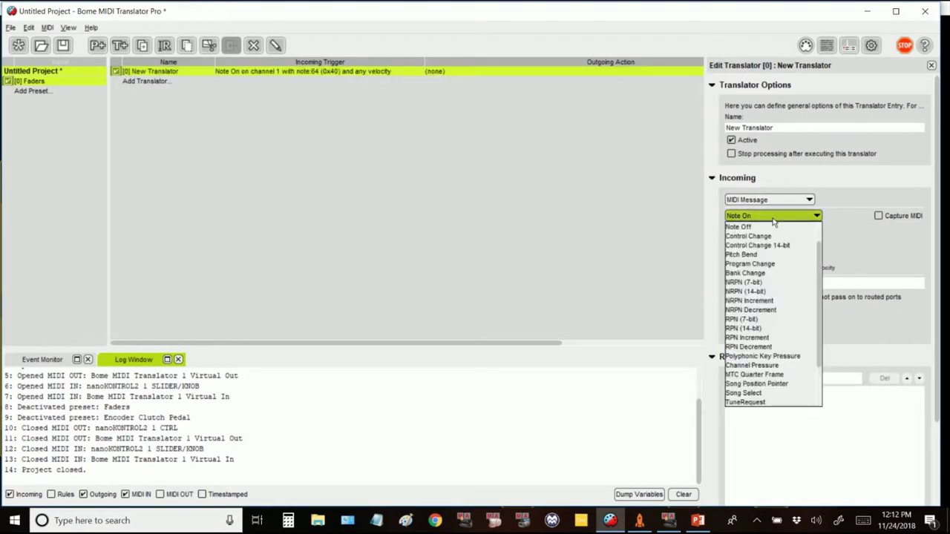
pyautogui.click(771, 241)
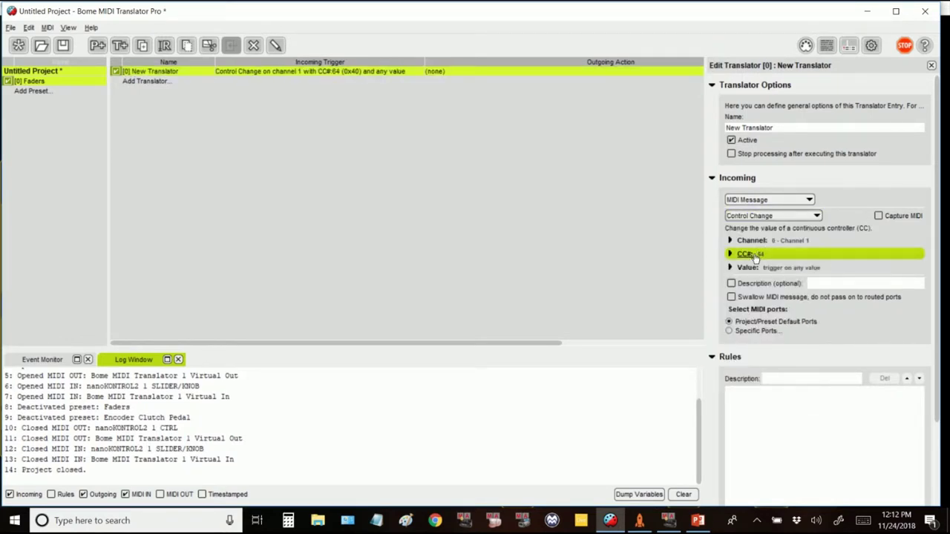
pyautogui.click(753, 255)
pyautogui.doubleClick(779, 277)
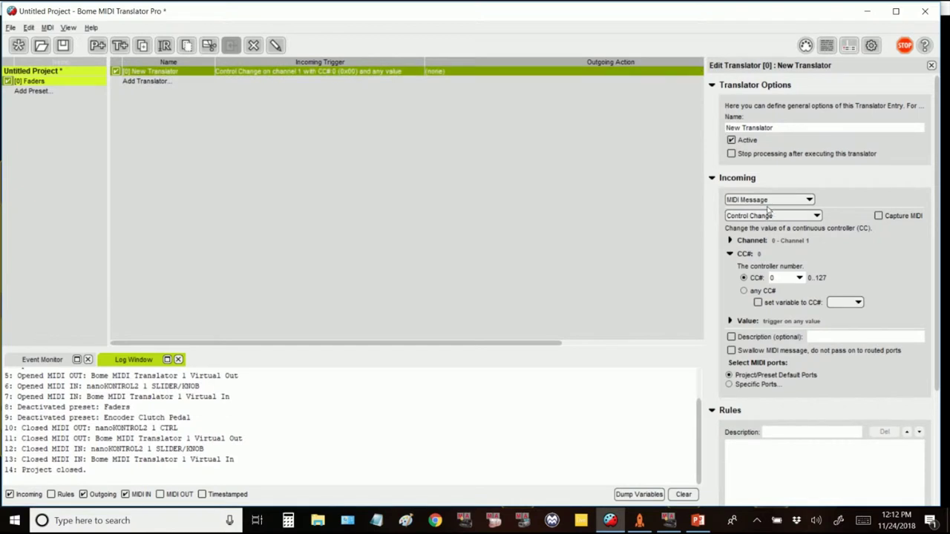
pyautogui.click(740, 320)
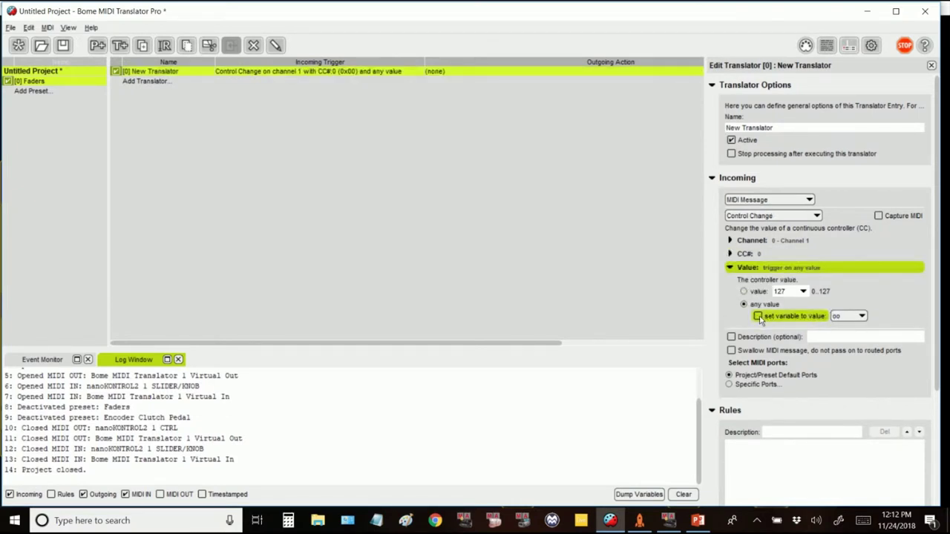
pyautogui.click(758, 316)
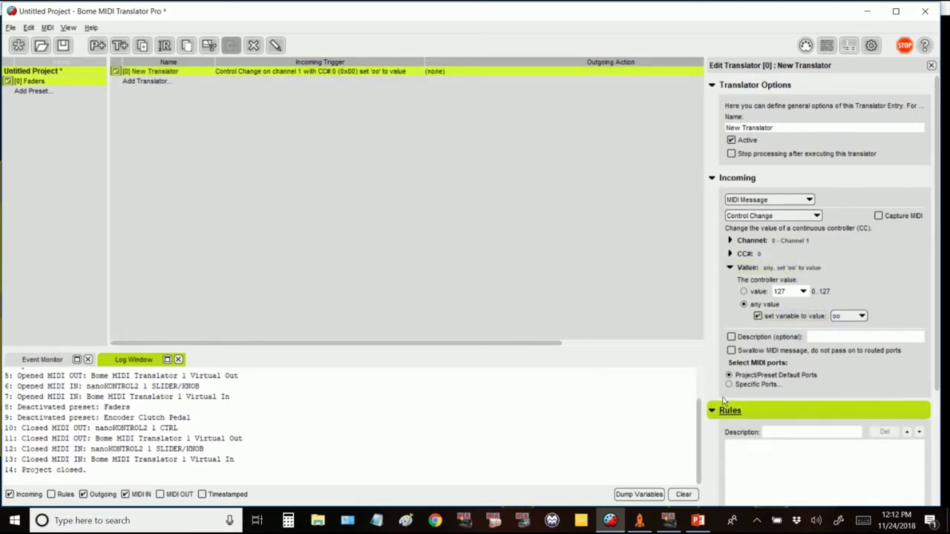
pyautogui.click(731, 350)
pyautogui.scroll(-5, 809, 257)
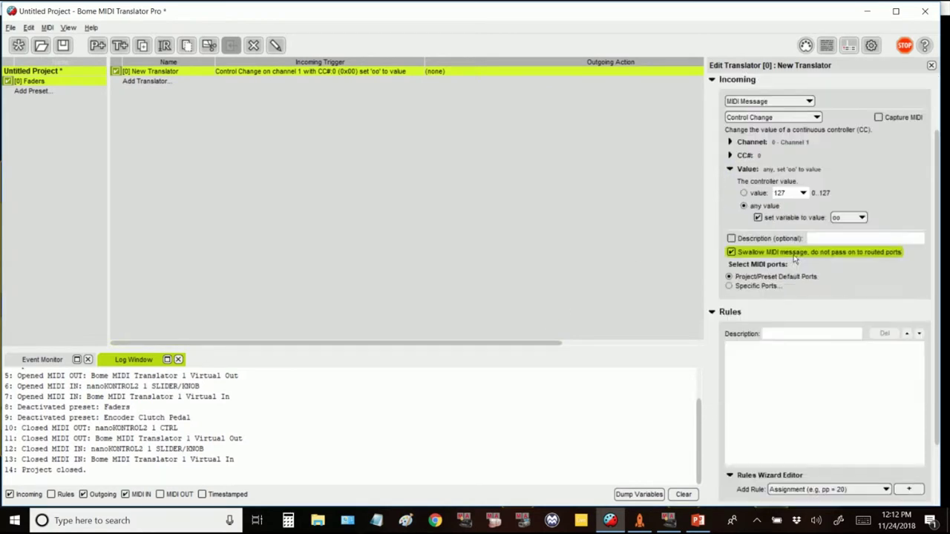
# Step: Make the outgoing action a MIDI Control Change on CC#7 sending value oo
pyautogui.click(792, 478)
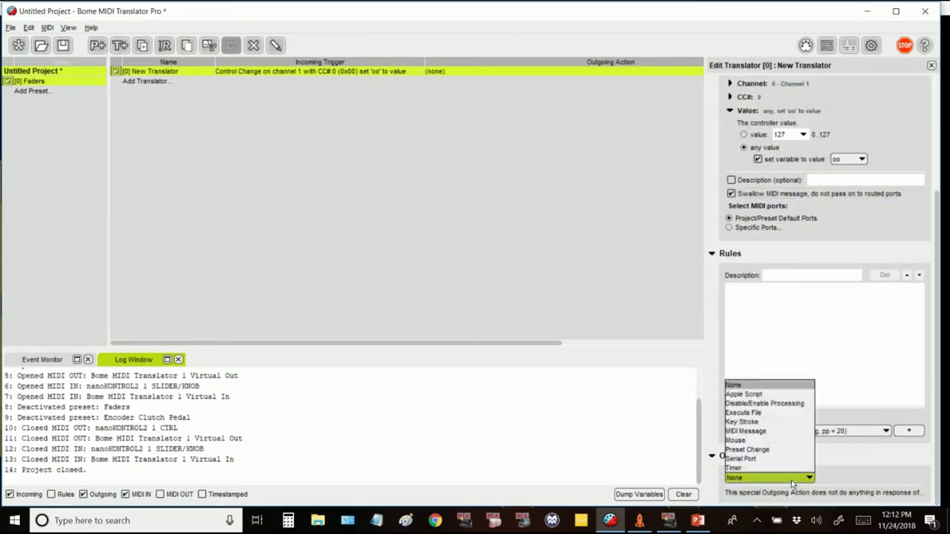
pyautogui.click(760, 431)
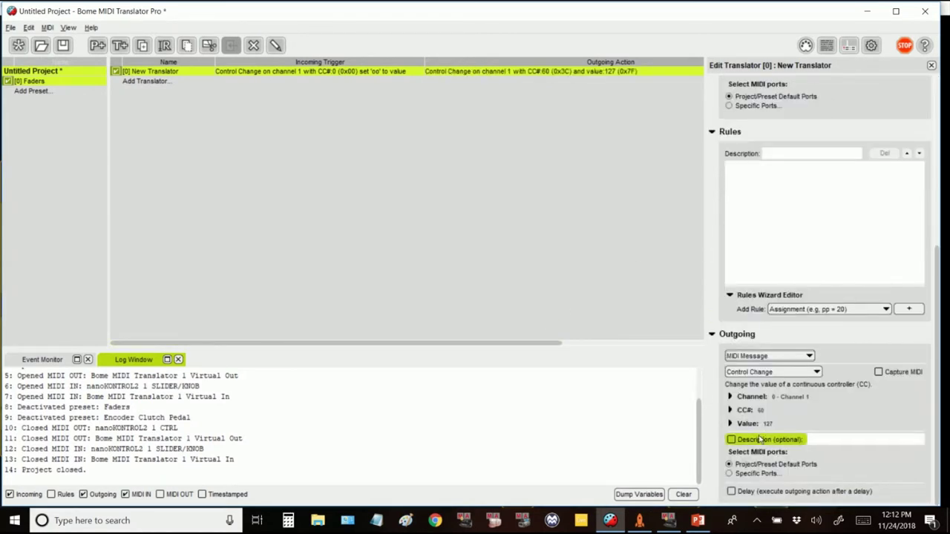
pyautogui.click(750, 410)
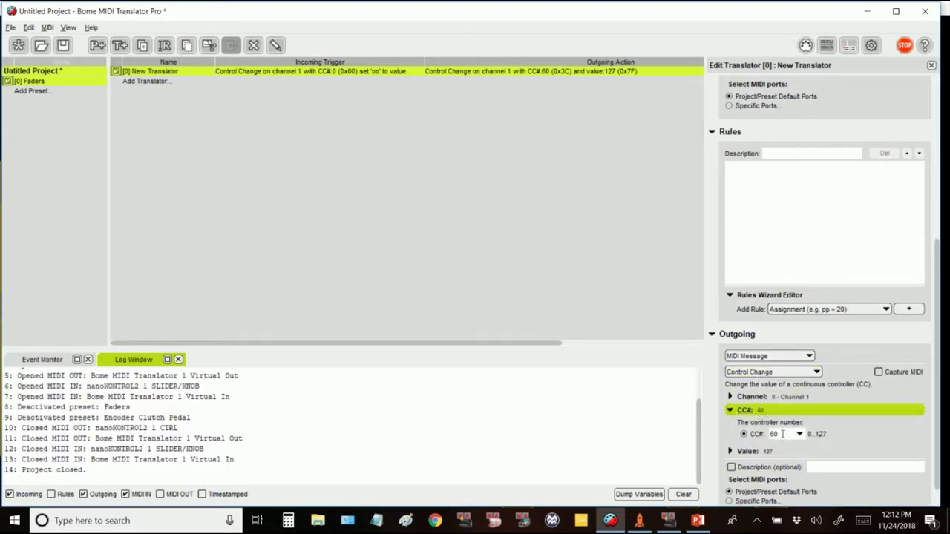
pyautogui.click(782, 434)
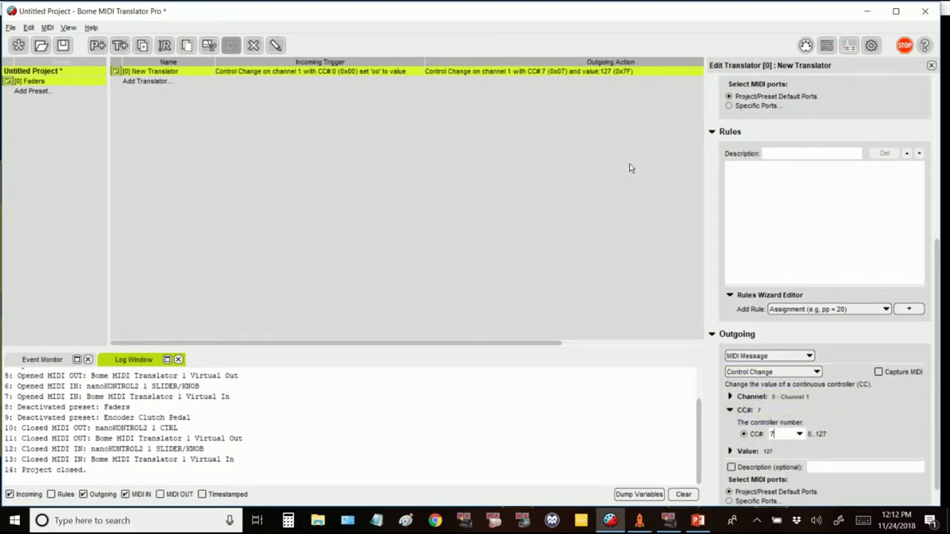
pyautogui.click(764, 451)
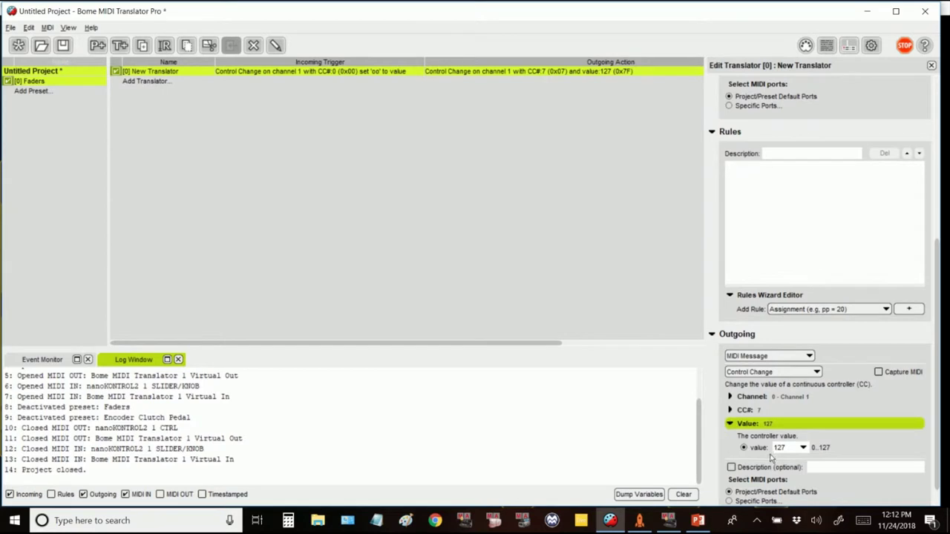
pyautogui.click(802, 448)
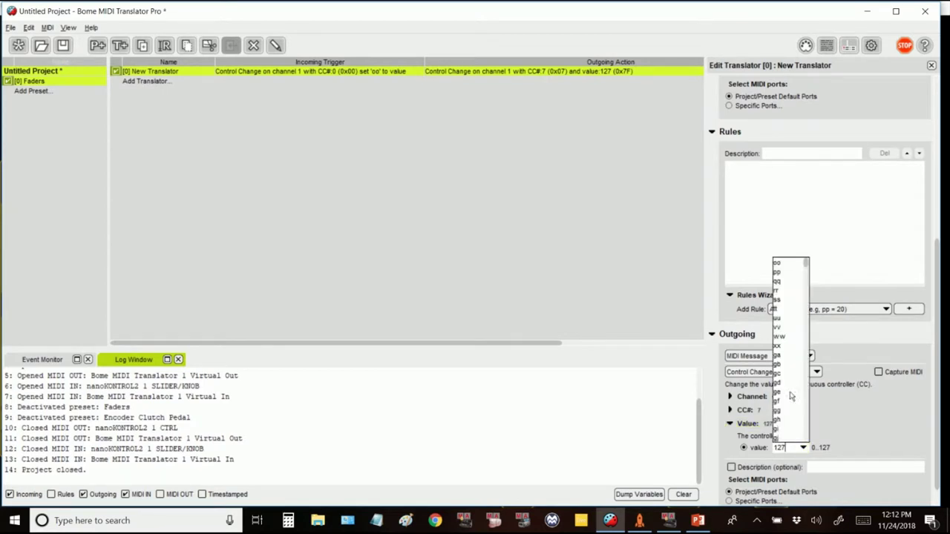
pyautogui.click(786, 266)
pyautogui.moveTo(519, 342); pyautogui.dragTo(662, 337)
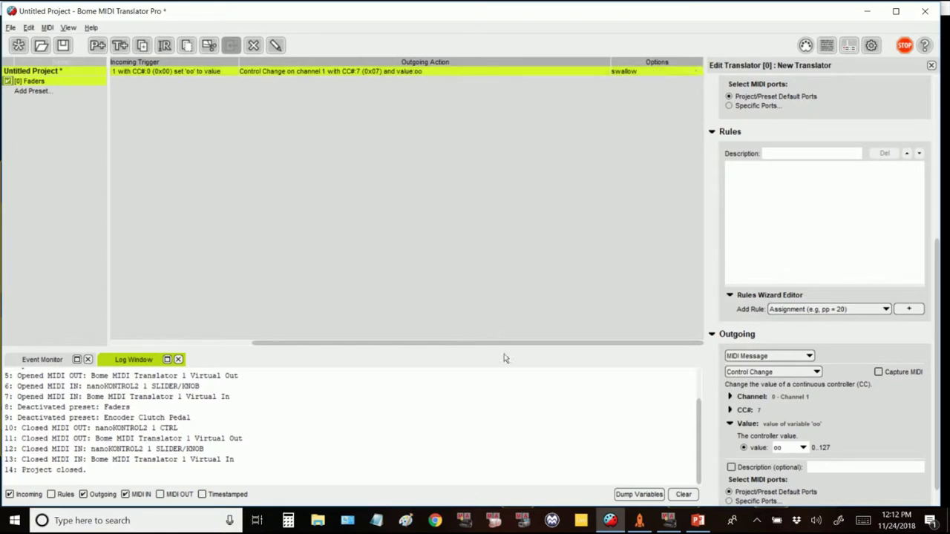
pyautogui.moveTo(521, 344); pyautogui.dragTo(343, 314)
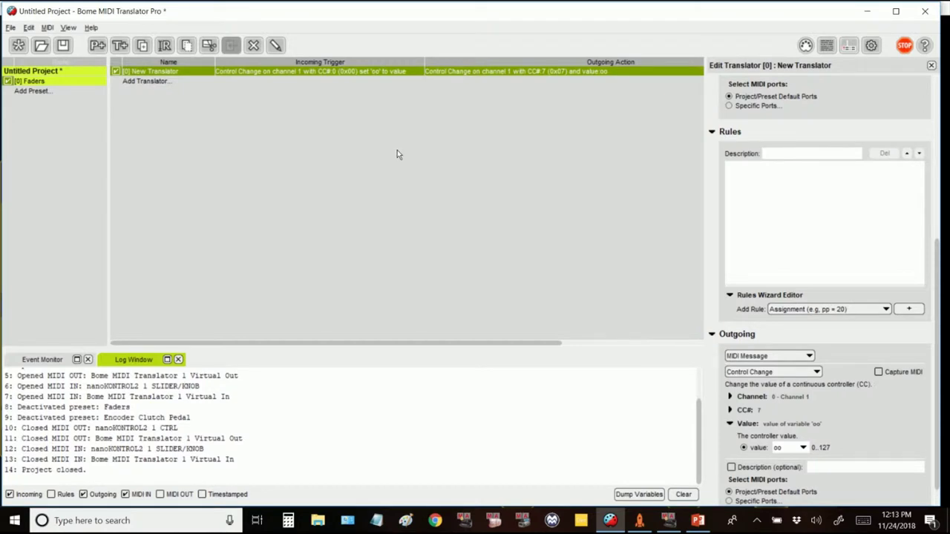
# Step: Duplicate the translator until the Faders preset holds eight translators
pyautogui.hotkey('ctrl', 'd')
pyautogui.hotkey('ctrl', 'd')
pyautogui.hotkey('ctrl', 'd')
pyautogui.hotkey('ctrl', 'd')
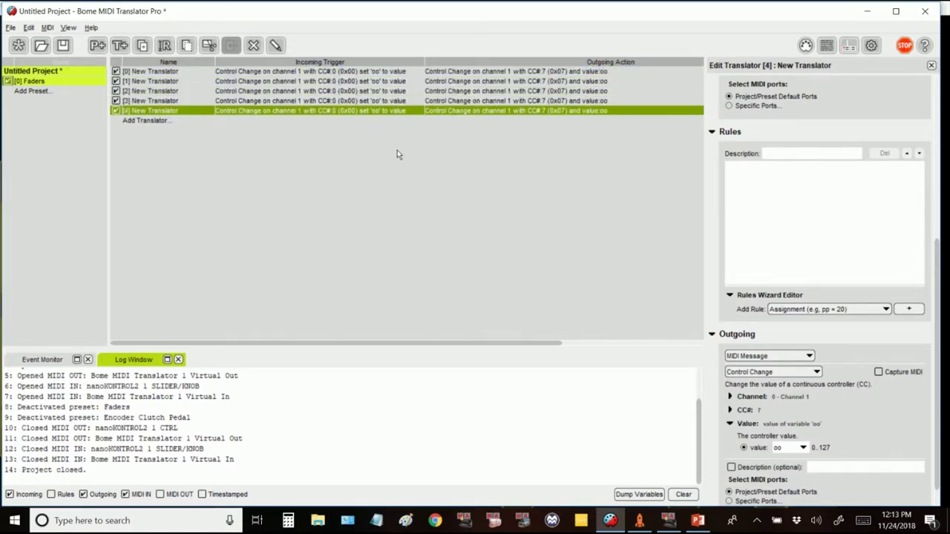
pyautogui.hotkey('ctrl', 'd')
pyautogui.hotkey('ctrl', 'd')
pyautogui.hotkey('ctrl', 'd')
pyautogui.press('Up')
pyautogui.press('Up')
pyautogui.press('Up')
pyautogui.press('Up')
pyautogui.press('Up')
pyautogui.press('Up')
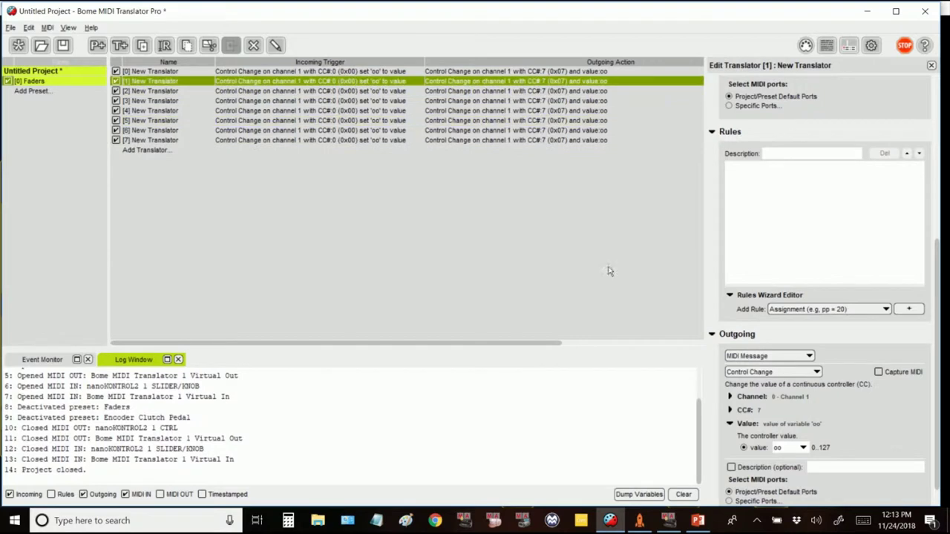
pyautogui.click(757, 411)
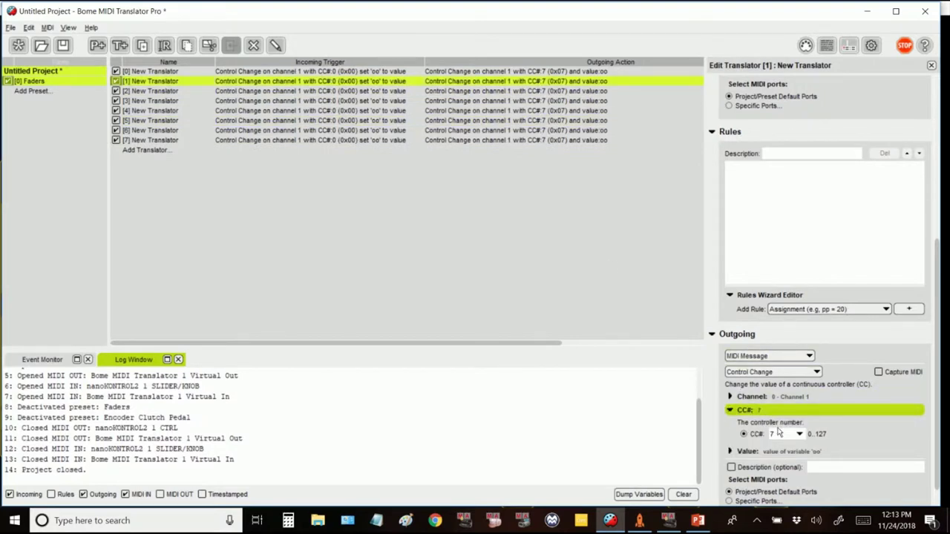
pyautogui.scroll(5, 778, 431)
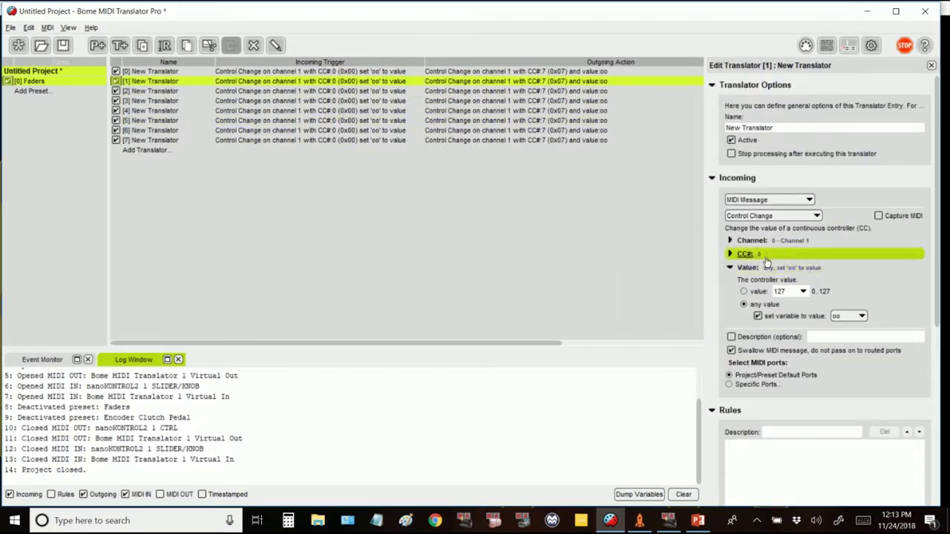
# Step: Give each duplicated translator its own incoming controller number, CC#1 onward
pyautogui.click(772, 254)
pyautogui.click(777, 278)
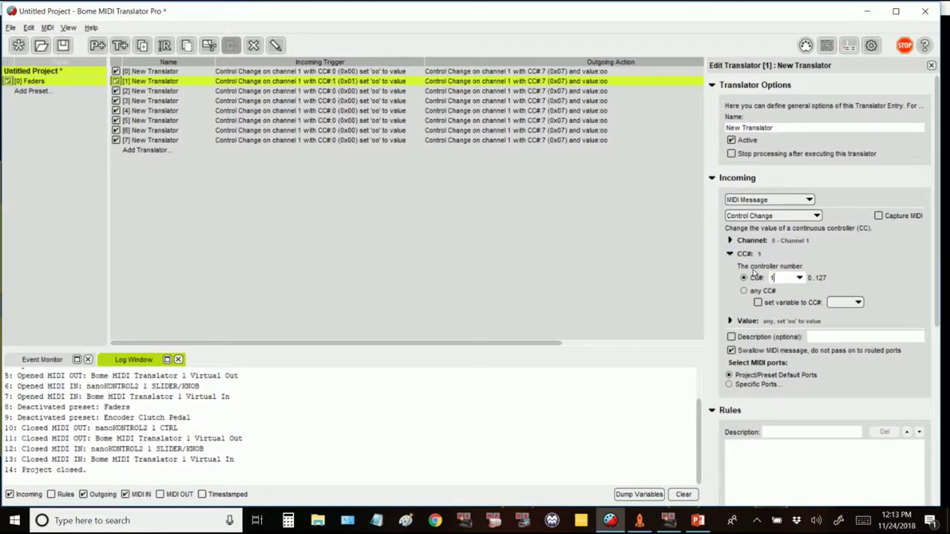
pyautogui.write('1')
pyautogui.press('Down')
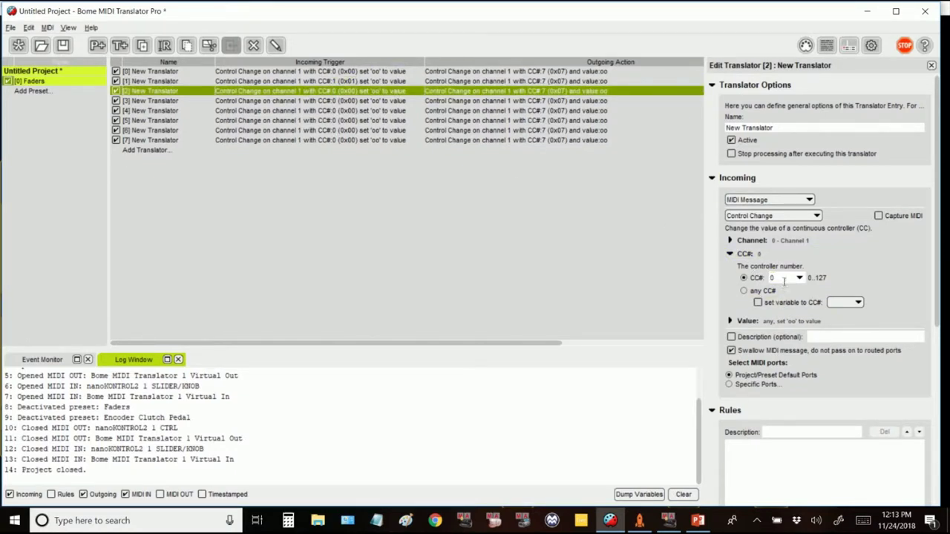
pyautogui.write('2')
pyautogui.press('Down')
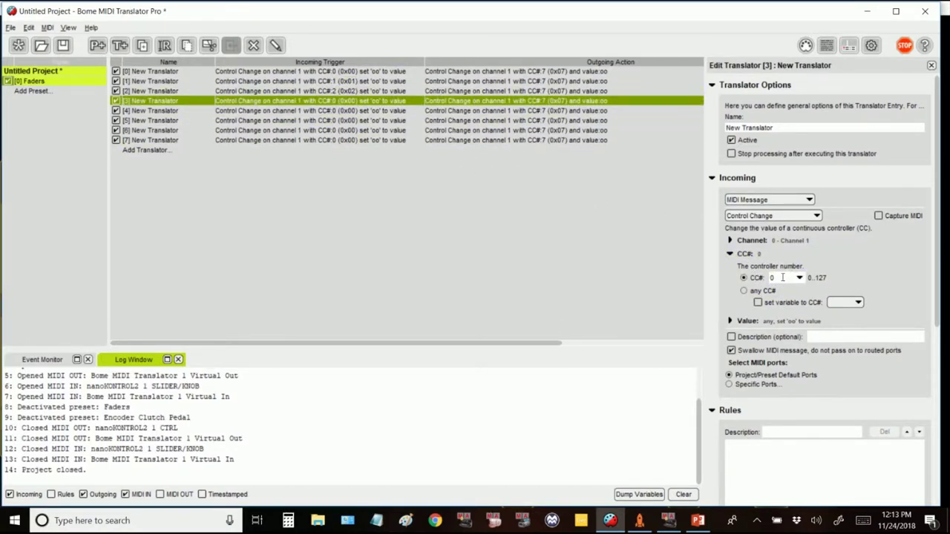
pyautogui.write('3')
pyautogui.press('Down')
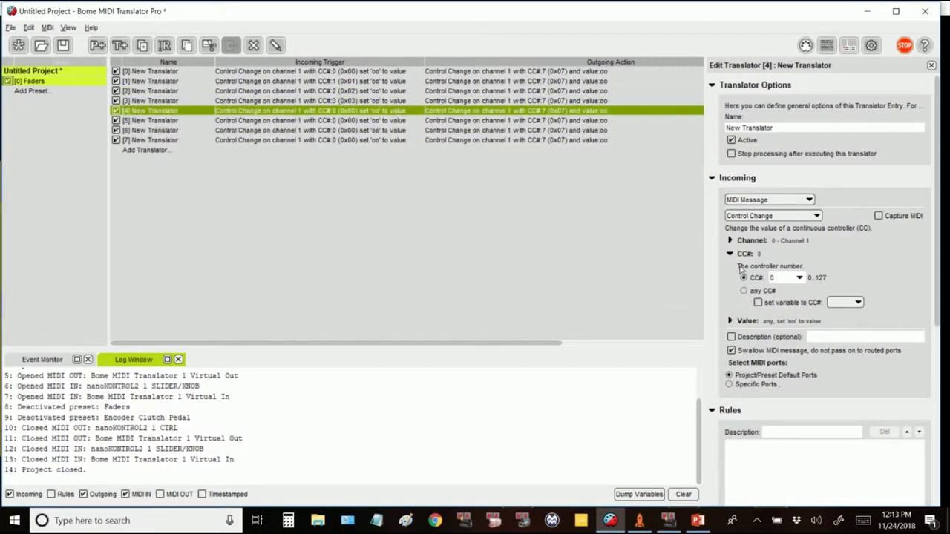
pyautogui.write('4')
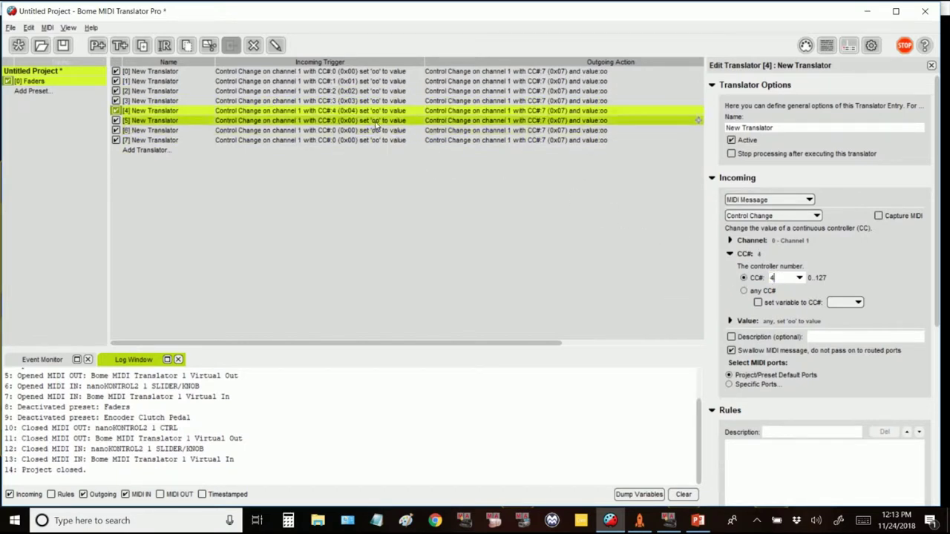
pyautogui.press('Down')
pyautogui.press('Down')
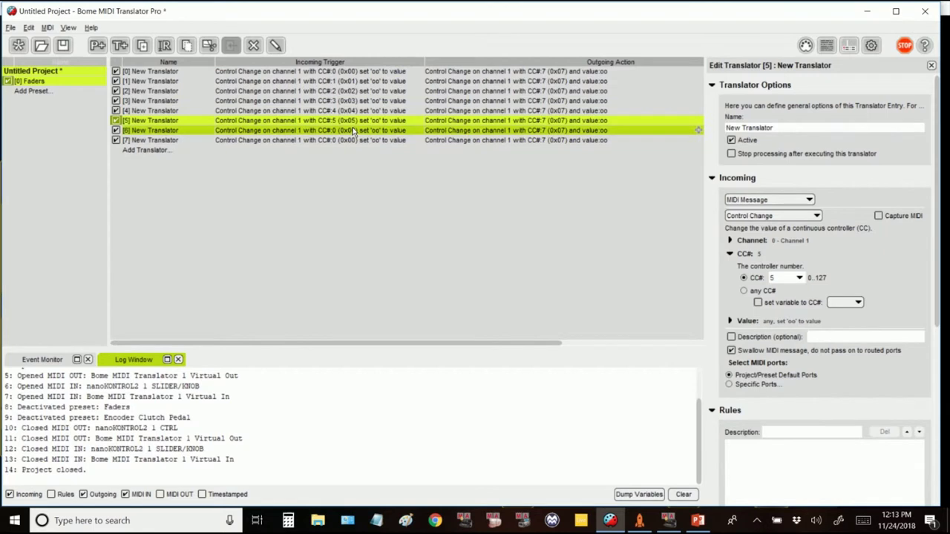
pyautogui.write('6')
pyautogui.press('Down')
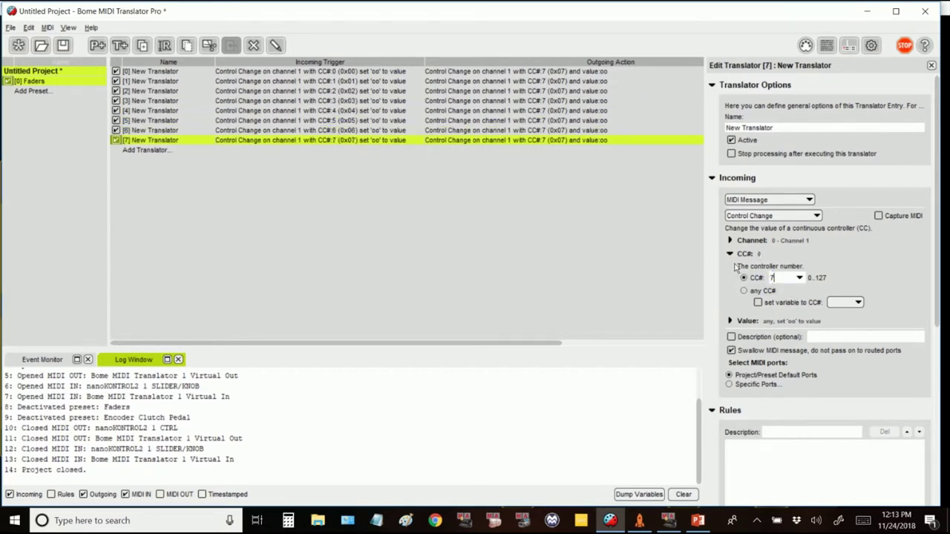
pyautogui.moveTo(424, 343); pyautogui.dragTo(527, 342)
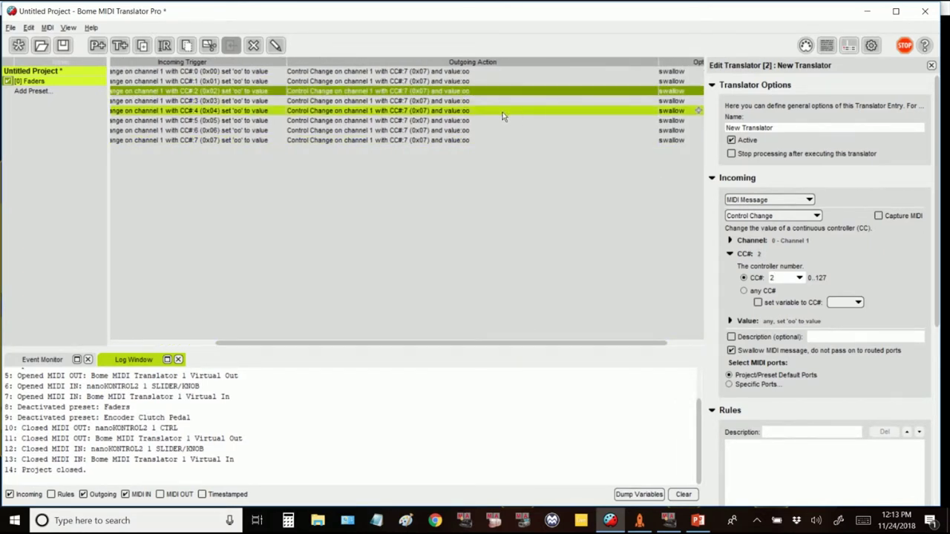
pyautogui.scroll(-5, 792, 337)
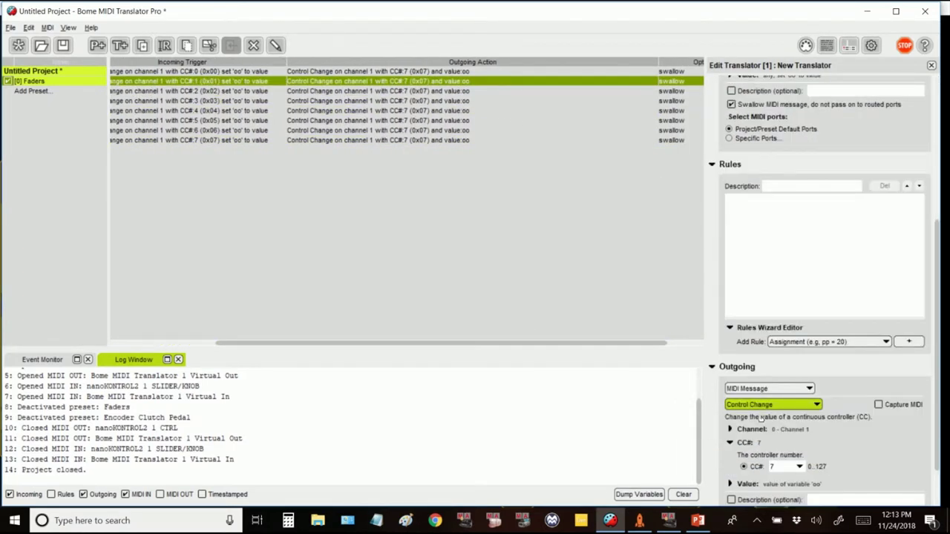
# Step: Set translators 1, 2 and 3 to output on channels 2, 3 and 4
pyautogui.click(752, 428)
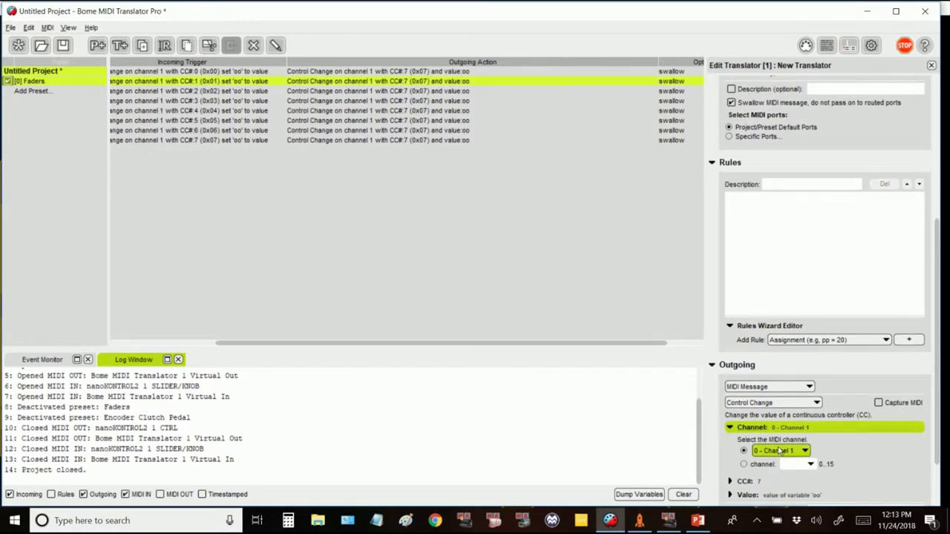
pyautogui.click(779, 450)
pyautogui.click(779, 310)
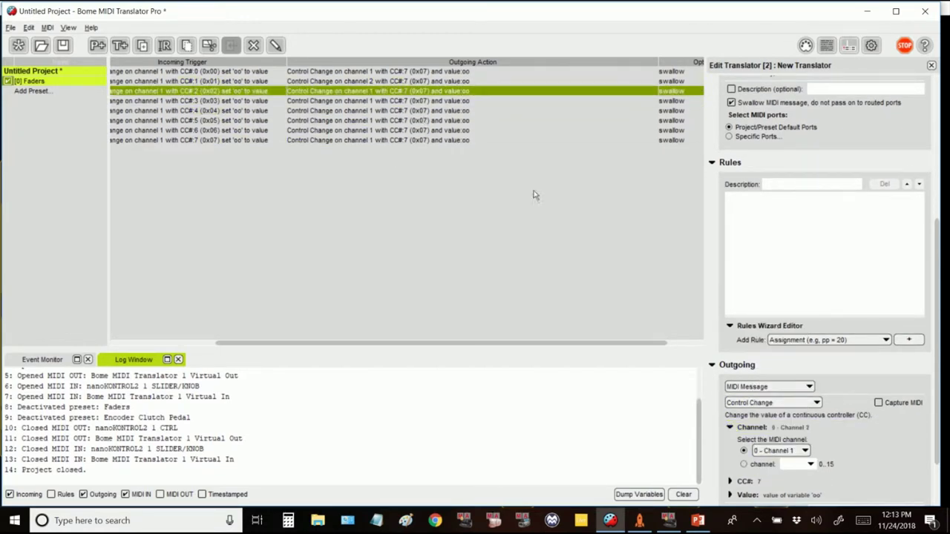
pyautogui.click(780, 450)
pyautogui.click(779, 319)
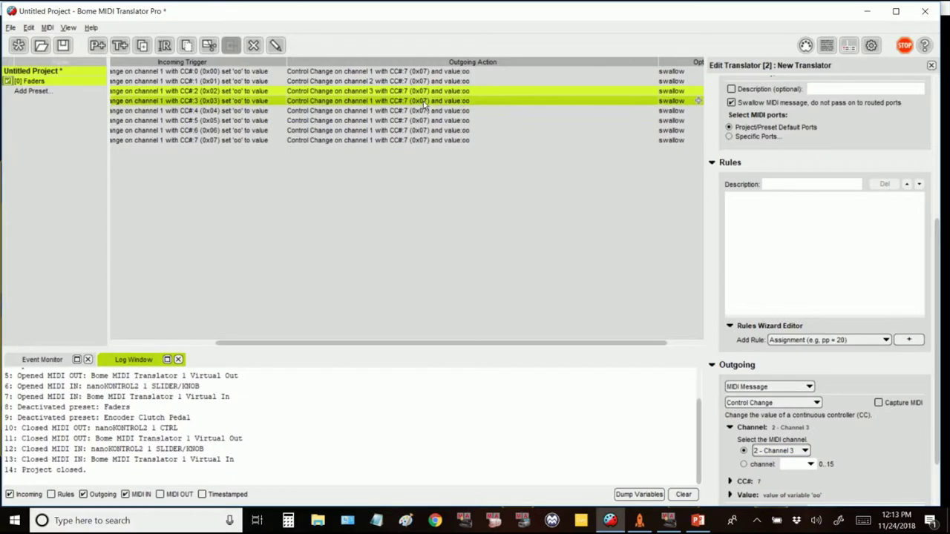
pyautogui.click(777, 449)
pyautogui.click(779, 453)
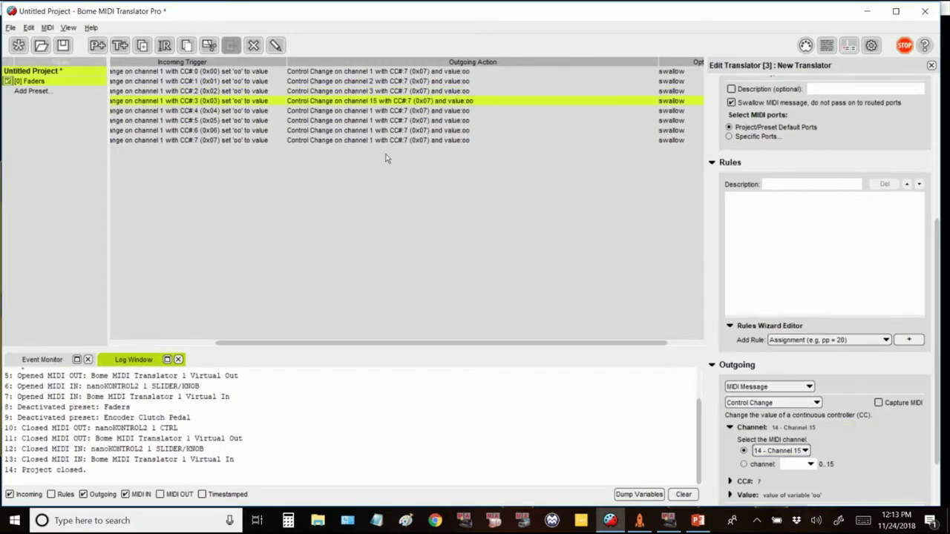
pyautogui.click(783, 451)
pyautogui.click(779, 329)
# Step: Set translators 4 to 7 to output on channels 5 to 8
pyautogui.press('Down')
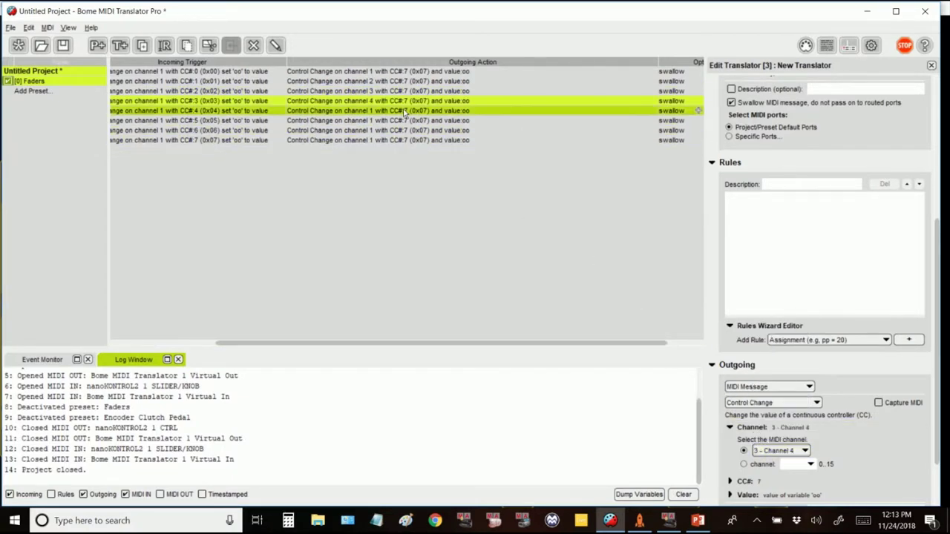
pyautogui.click(769, 452)
pyautogui.click(776, 339)
pyautogui.press('Down')
pyautogui.click(757, 451)
pyautogui.click(775, 348)
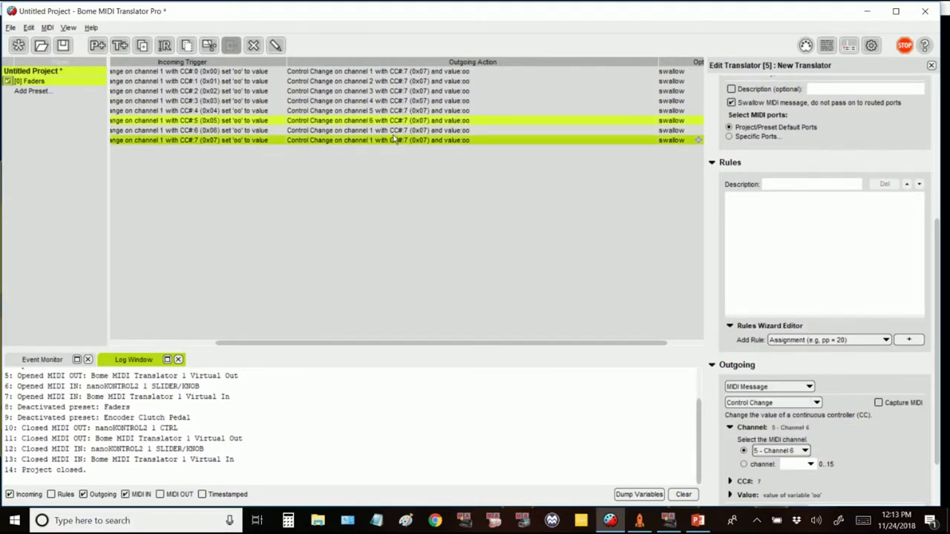
pyautogui.press('Down')
pyautogui.click(779, 450)
pyautogui.click(779, 451)
pyautogui.click(776, 364)
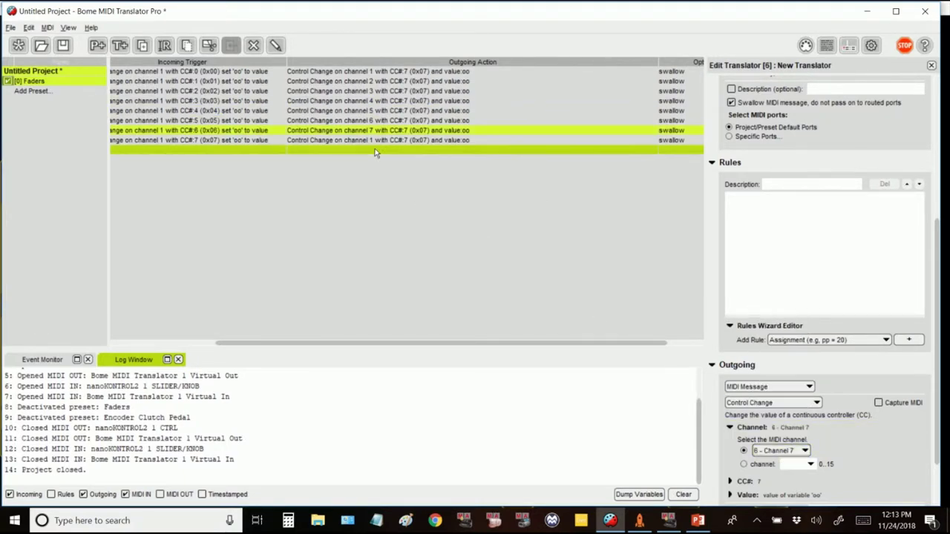
pyautogui.press('Down')
pyautogui.click(775, 452)
pyautogui.click(775, 366)
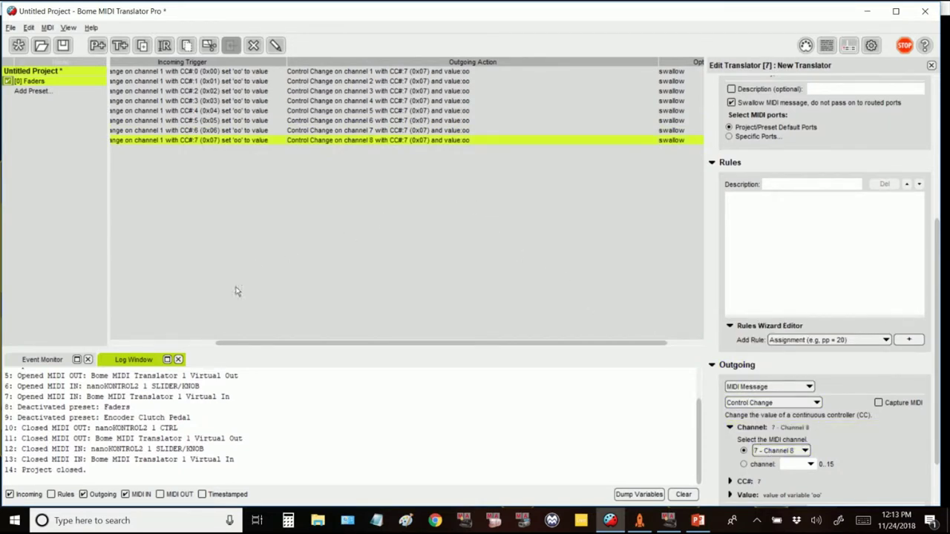
pyautogui.click(41, 359)
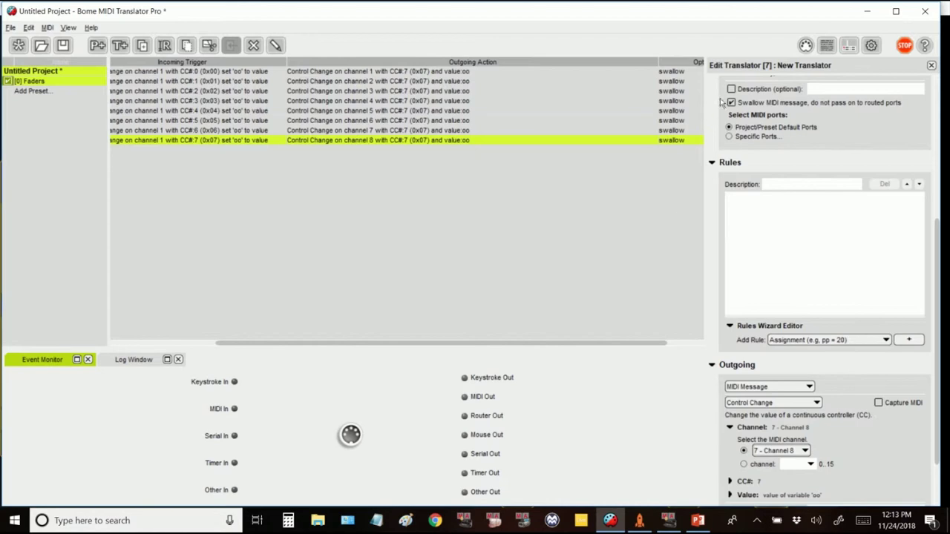
# Step: Route the virtual input to the nanoKONTROL2 output, opening both ports
pyautogui.click(806, 46)
pyautogui.scroll(-5, 851, 413)
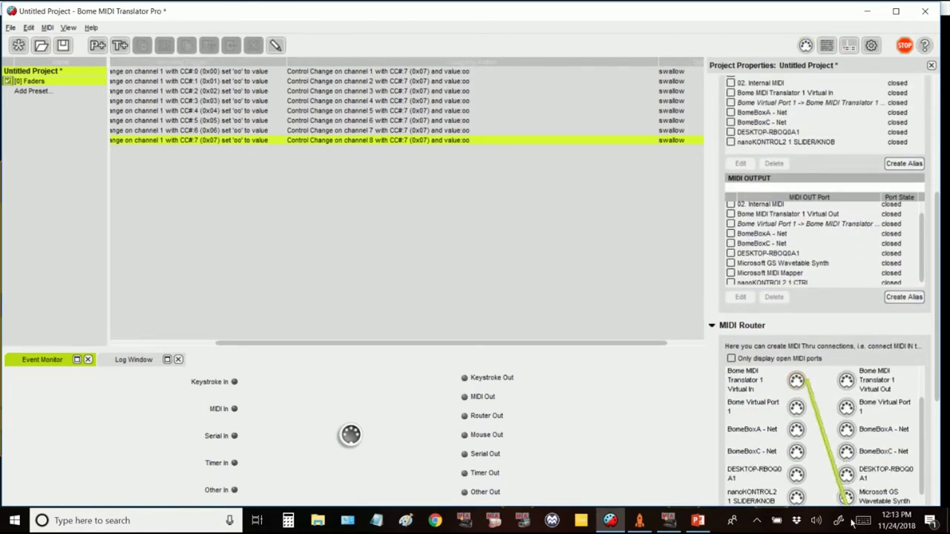
pyautogui.moveTo(852, 521); pyautogui.dragTo(832, 495)
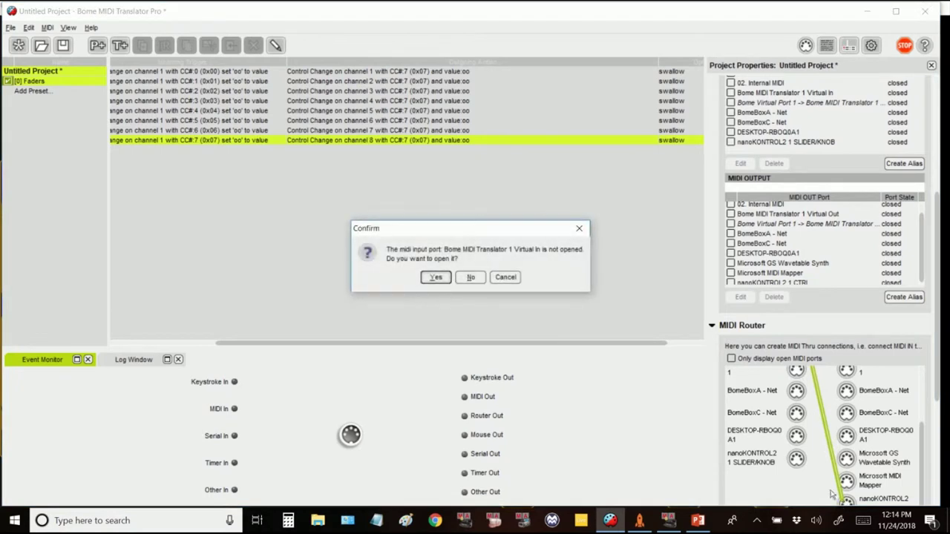
pyautogui.click(426, 280)
pyautogui.click(436, 278)
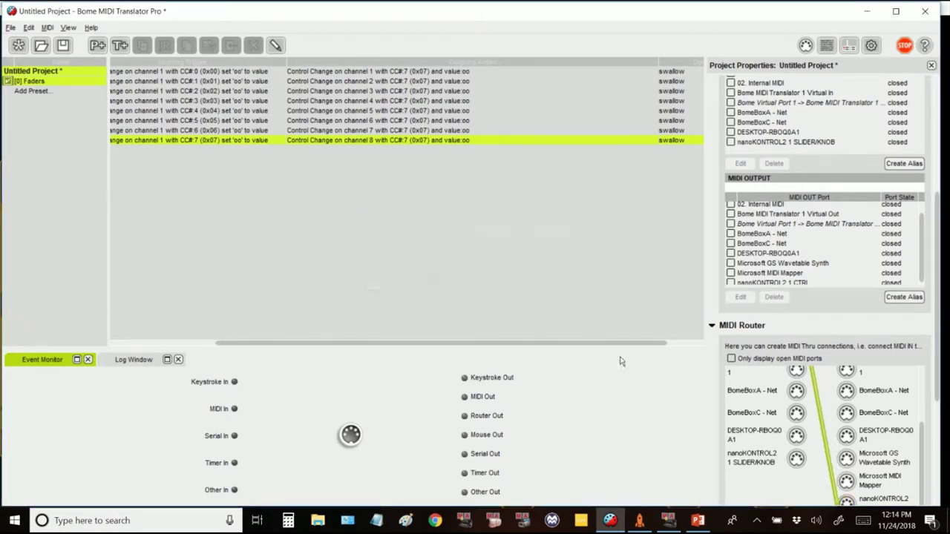
# Step: Route the nanoKONTROL2 input to the virtual output, opening the MIDI input port
pyautogui.click(796, 460)
pyautogui.scroll(3, 839, 390)
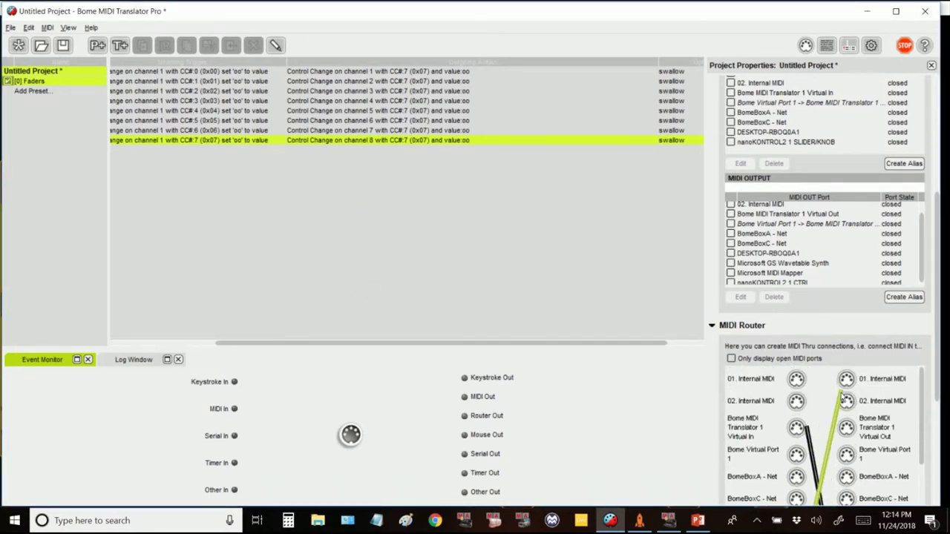
pyautogui.click(847, 431)
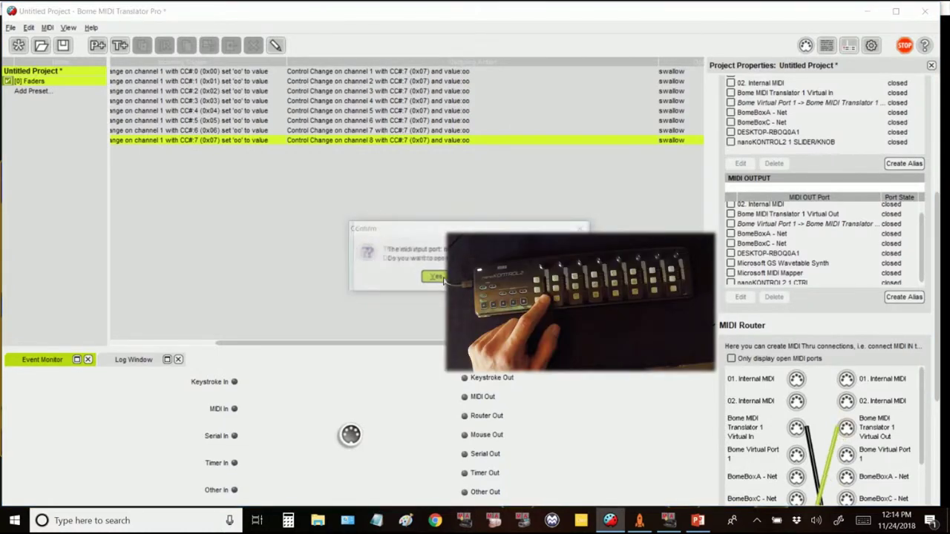
pyautogui.click(437, 277)
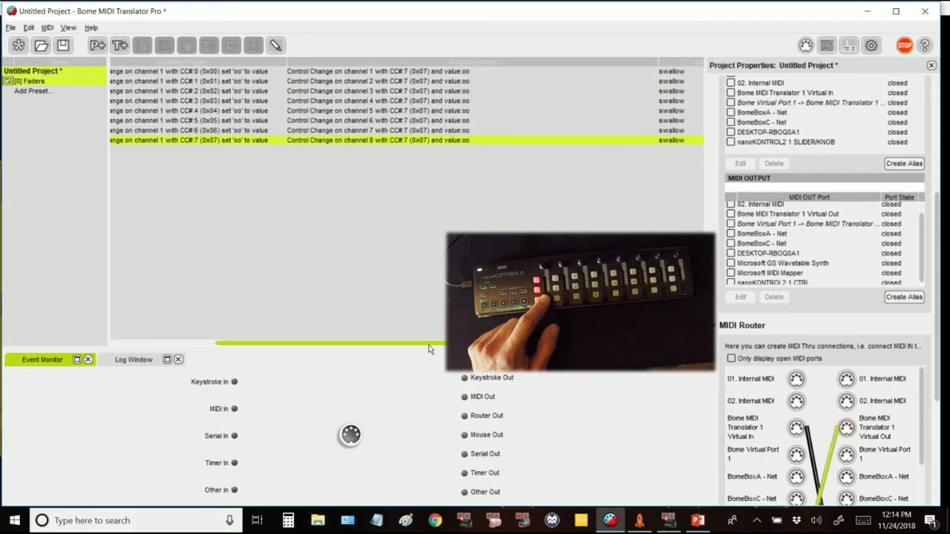
pyautogui.moveTo(429, 349); pyautogui.dragTo(466, 349)
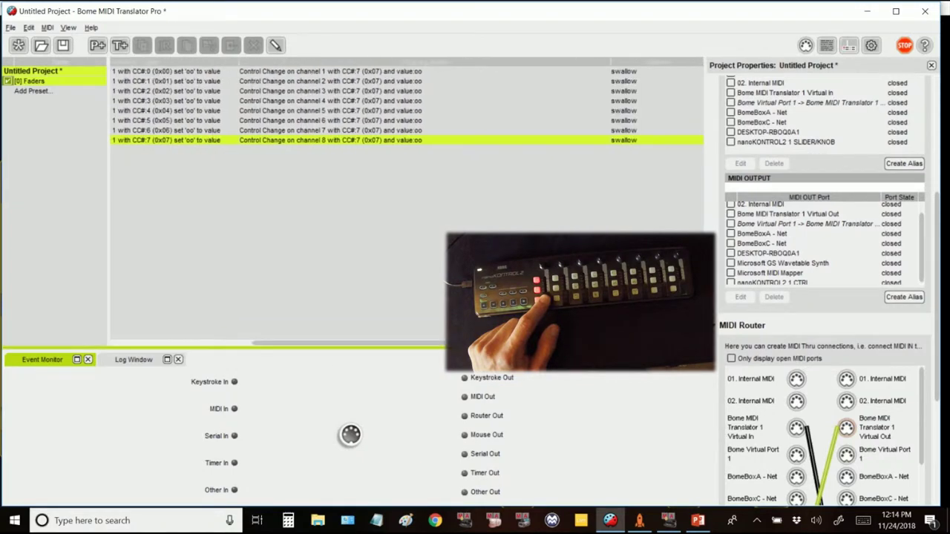
pyautogui.click(640, 521)
pyautogui.click(668, 520)
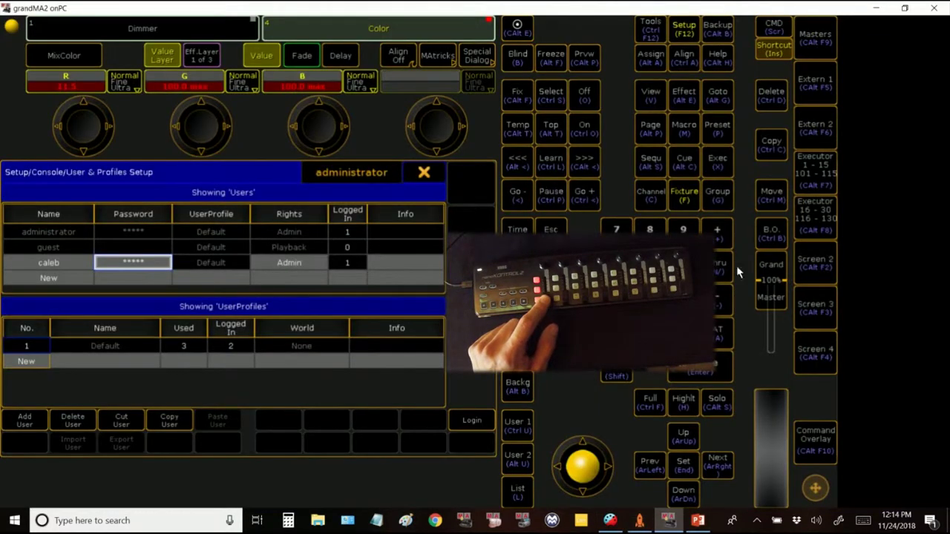
# Step: Show grandMA2 executor faders 1–15 with buttons 101–115
pyautogui.click(805, 177)
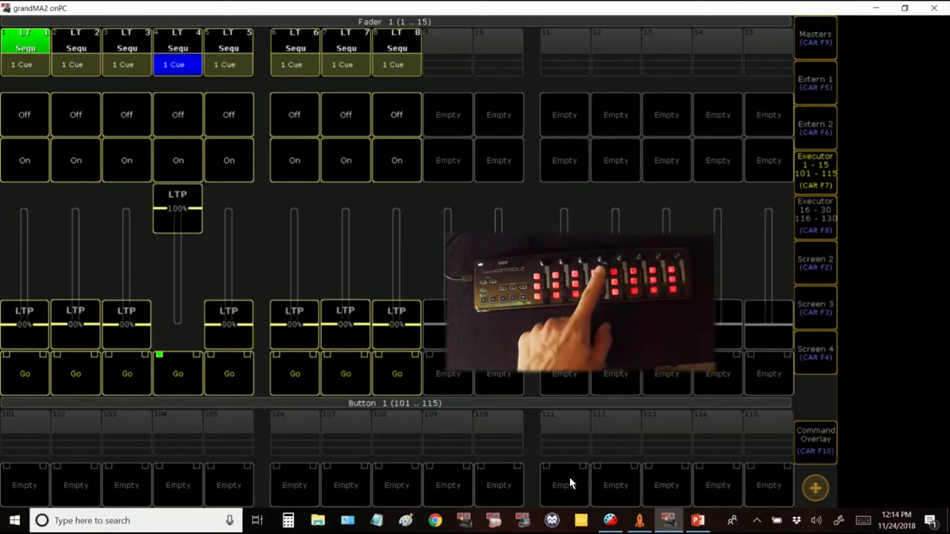
# Step: In the Akai APC 40 MKII settings window, choose the LIVE feedback state, then return to Project
pyautogui.click(640, 521)
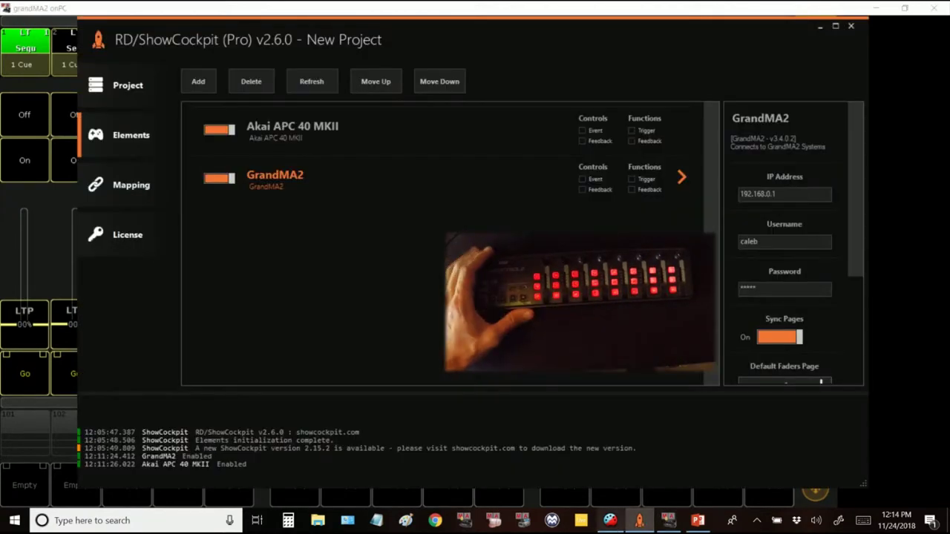
pyautogui.click(672, 137)
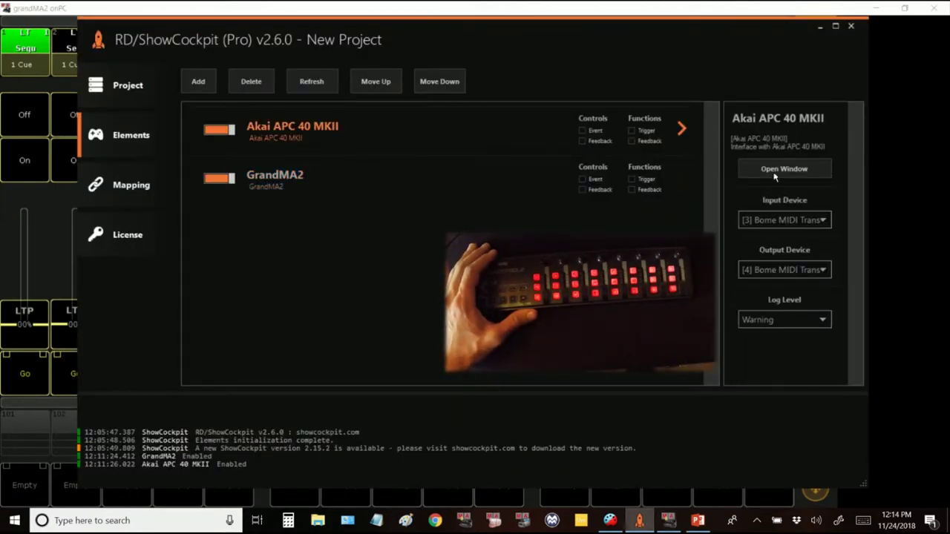
pyautogui.click(774, 174)
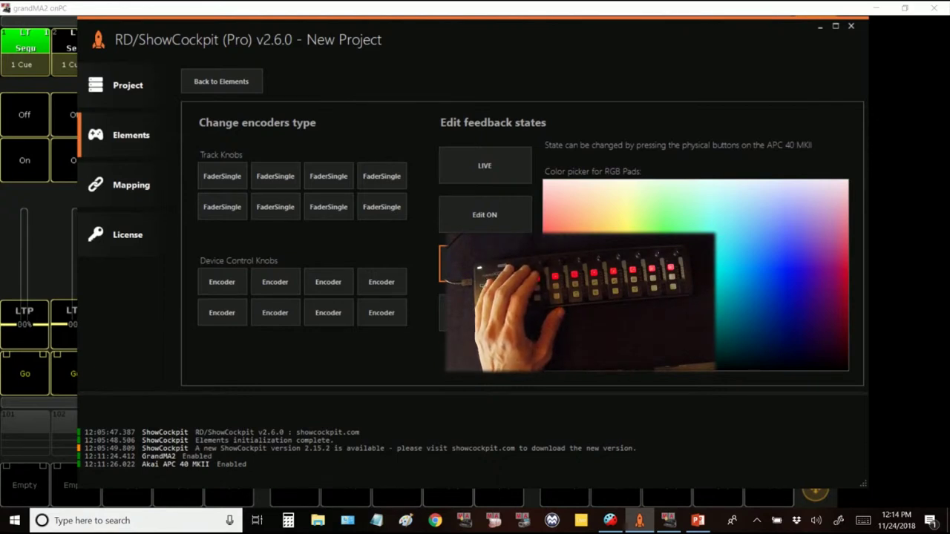
pyautogui.click(479, 170)
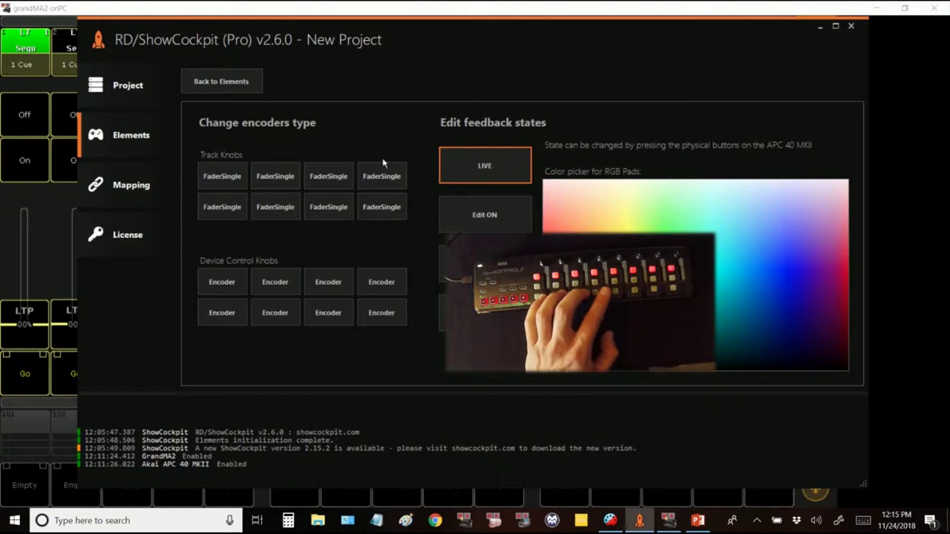
pyautogui.click(134, 92)
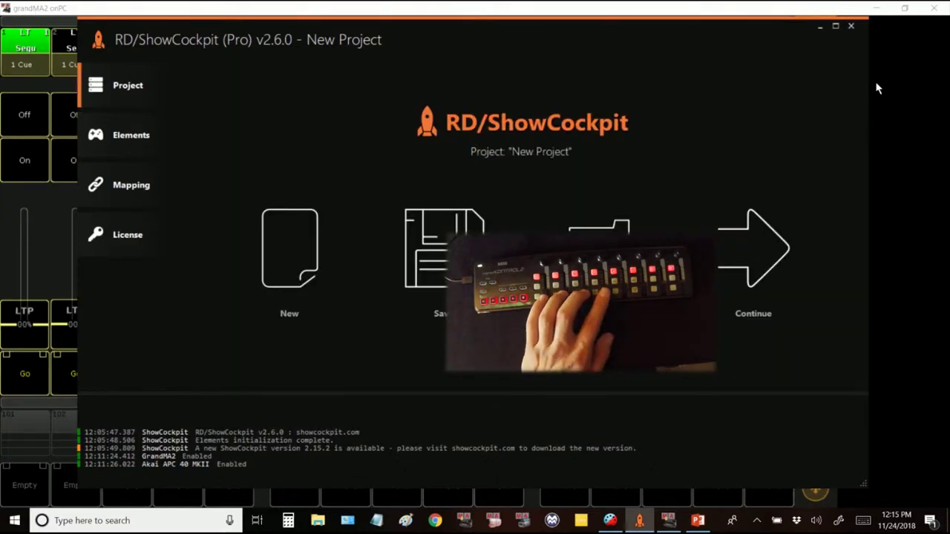
pyautogui.hotkey('alt', 'Tab')
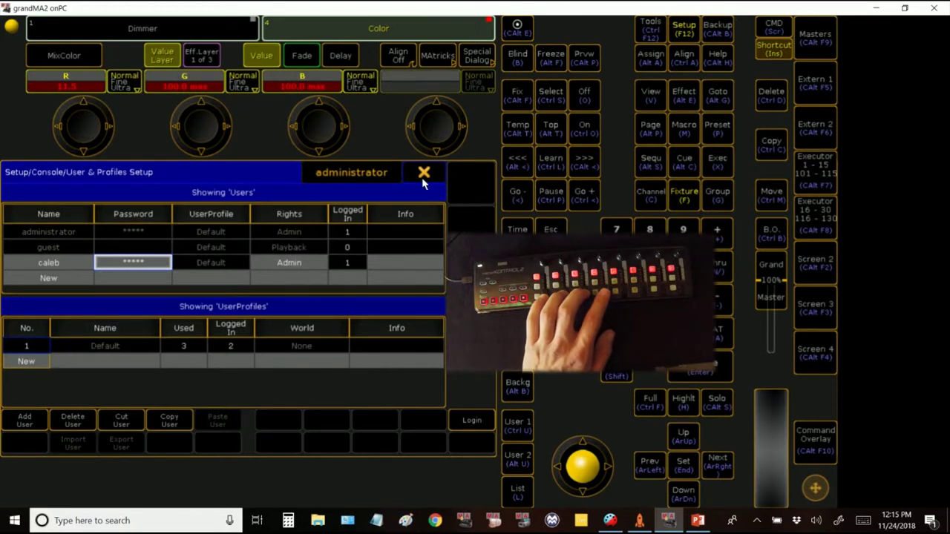
# Step: Close User & Profiles Setup and the Setup menu, then select Fixture 1
pyautogui.click(423, 174)
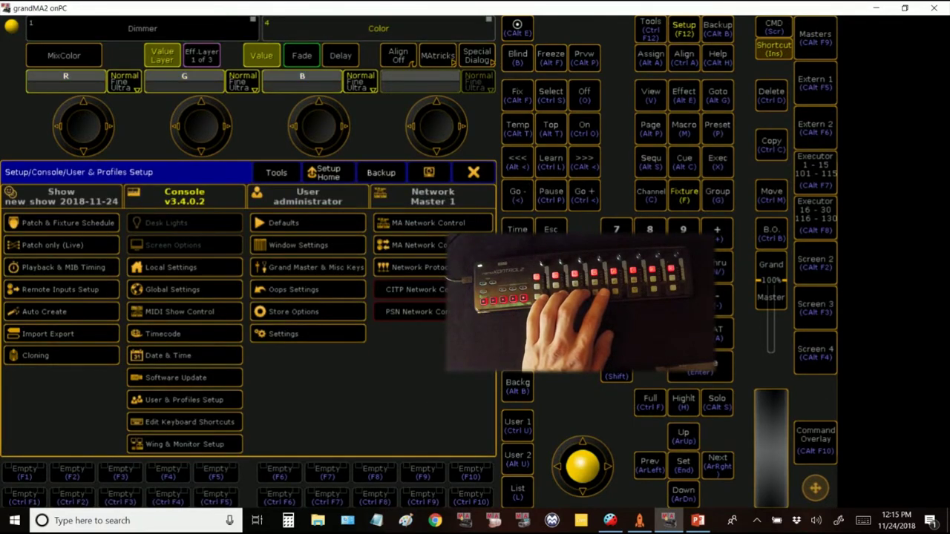
pyautogui.click(473, 174)
pyautogui.click(718, 378)
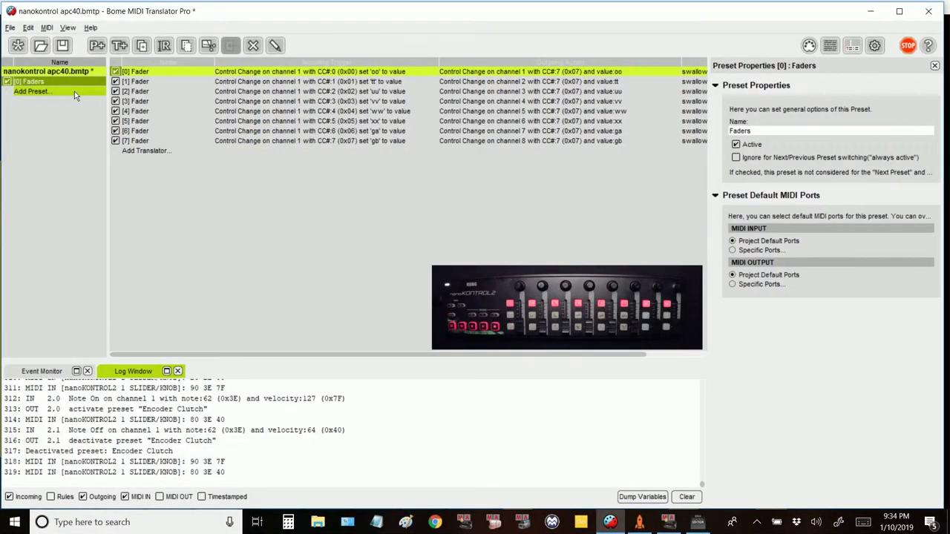
# Step: Create presets 'Encoder Clutch Petal' and 'Encoder Clutch', then add a translator to Encoder Clutch Petal
pyautogui.doubleClick(74, 91)
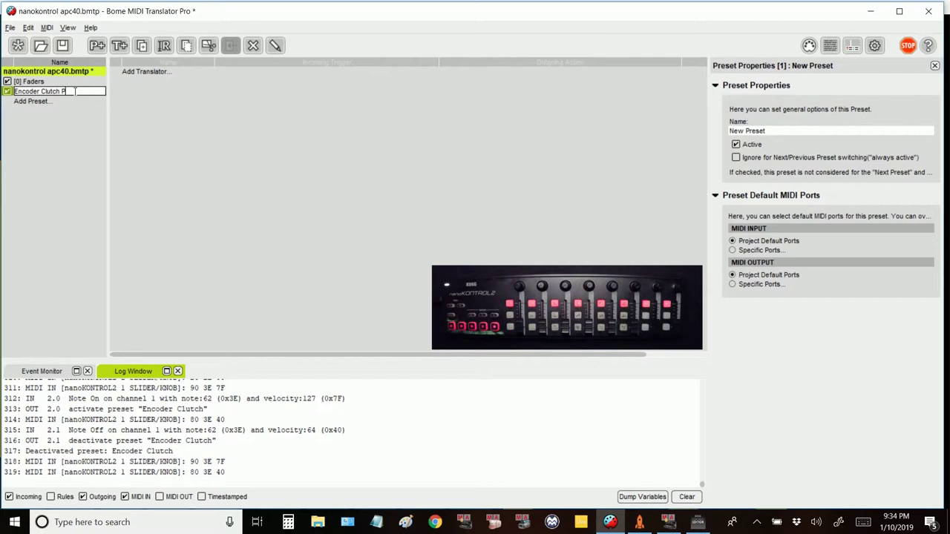
pyautogui.press('Return')
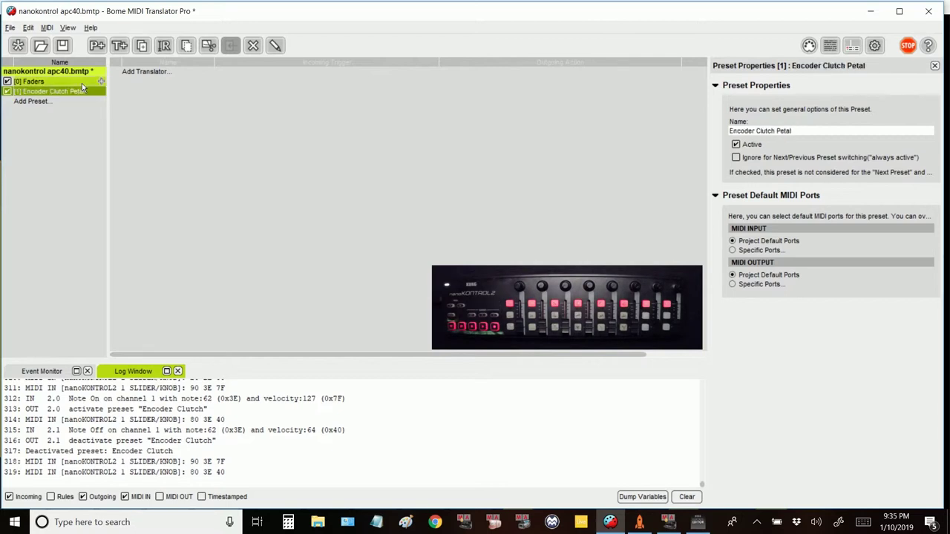
pyautogui.click(61, 102)
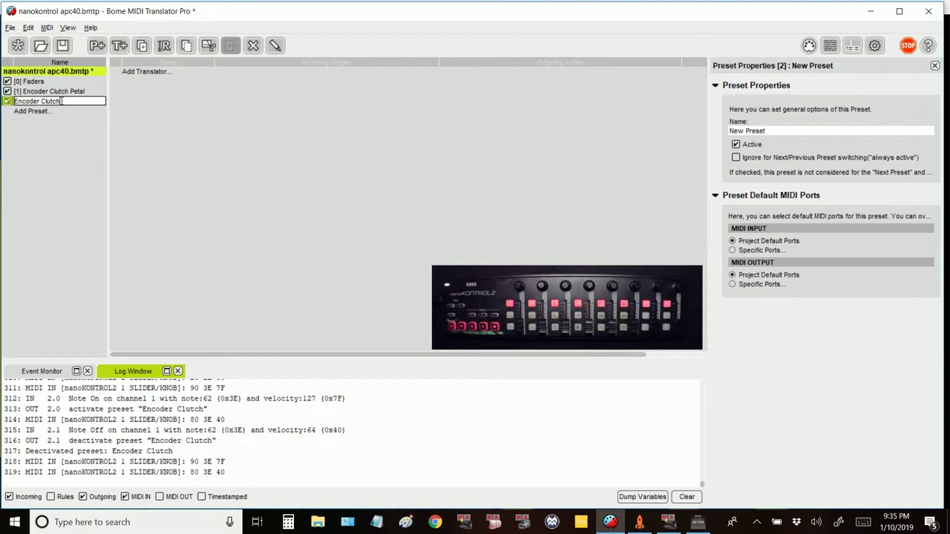
pyautogui.press('Return')
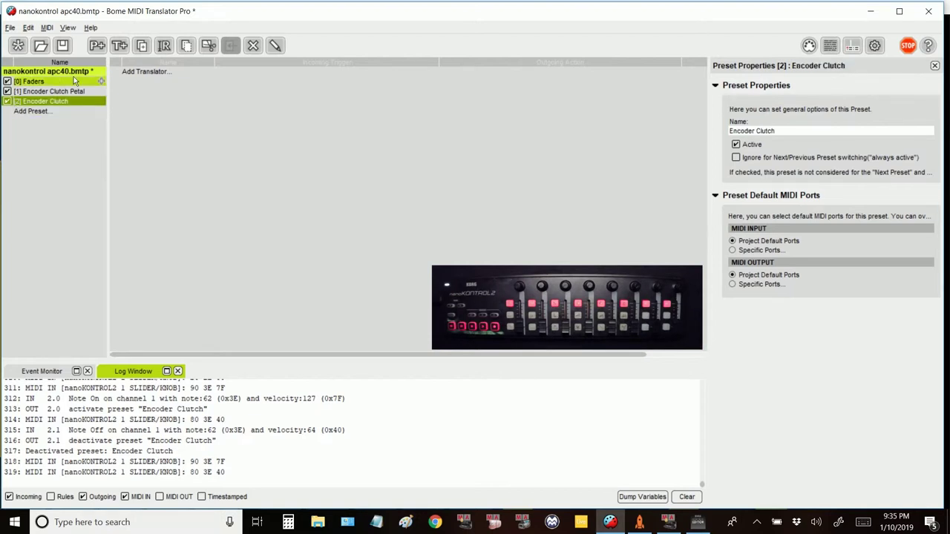
pyautogui.click(66, 90)
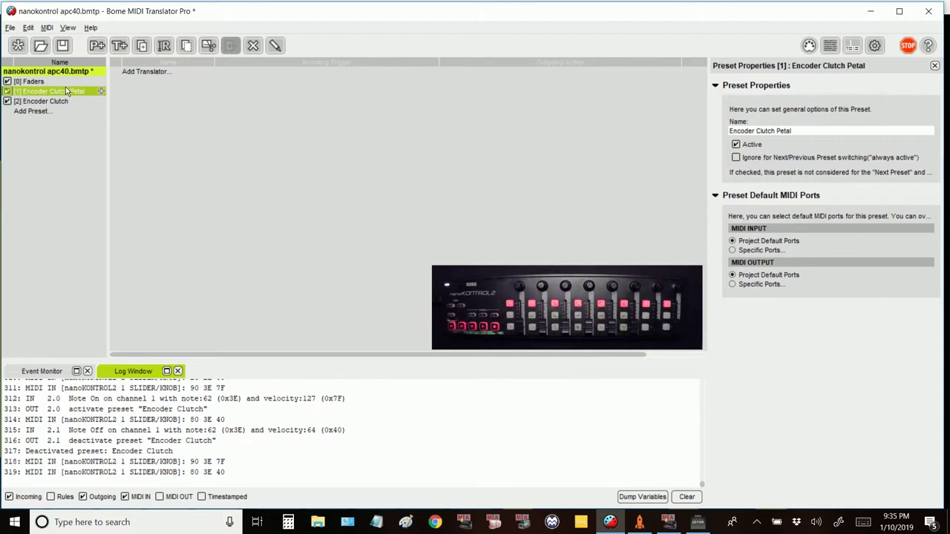
pyautogui.click(167, 72)
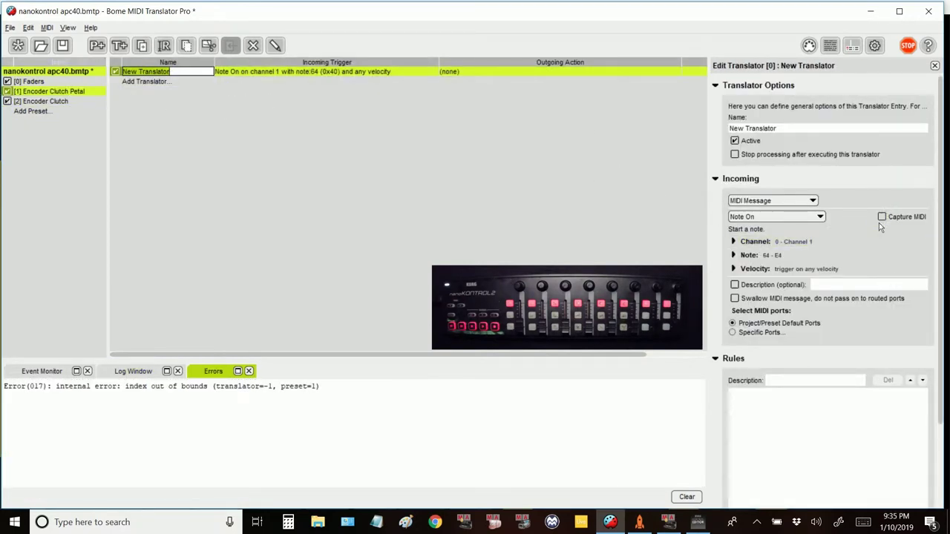
# Step: Capture note 62 as the trigger and make it activate the 'Encoder Clutch' preset by name
pyautogui.click(882, 217)
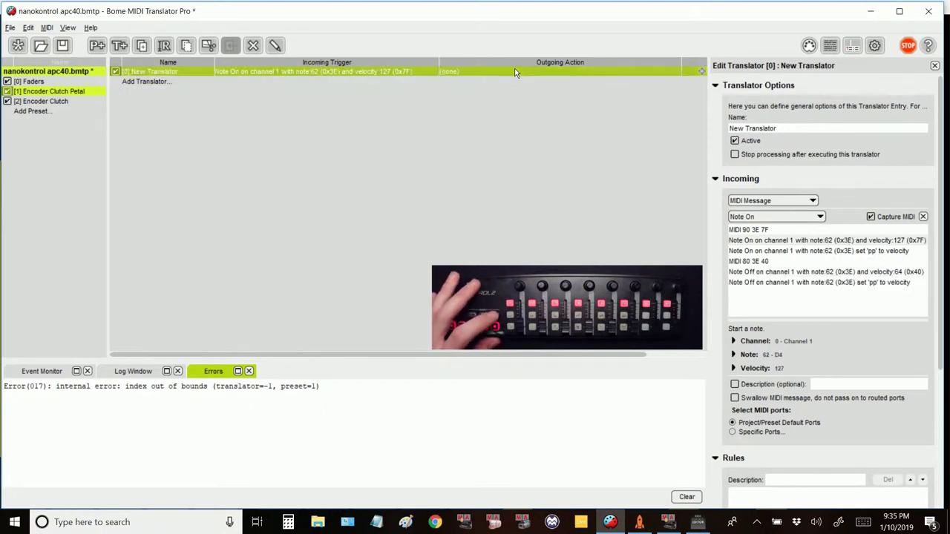
pyautogui.scroll(-5, 814, 446)
pyautogui.click(812, 480)
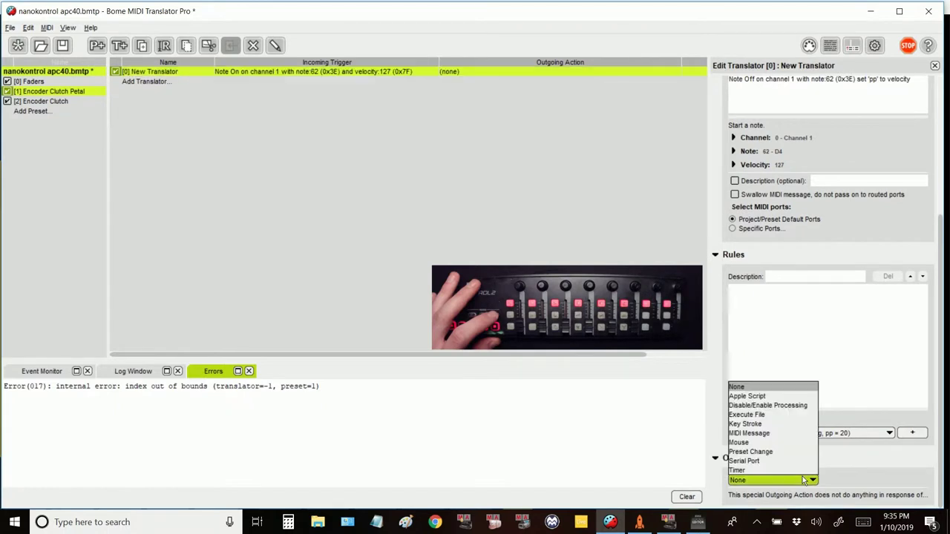
pyautogui.click(777, 452)
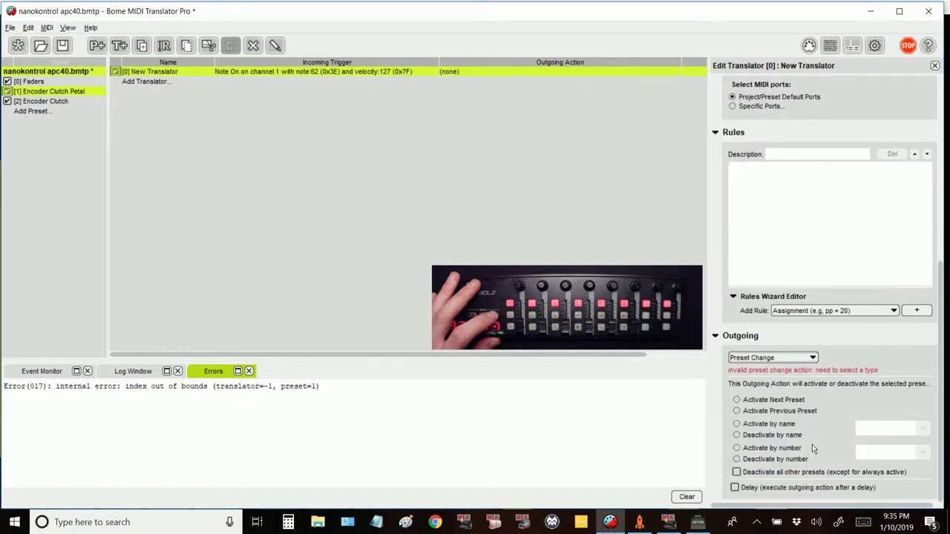
pyautogui.click(737, 425)
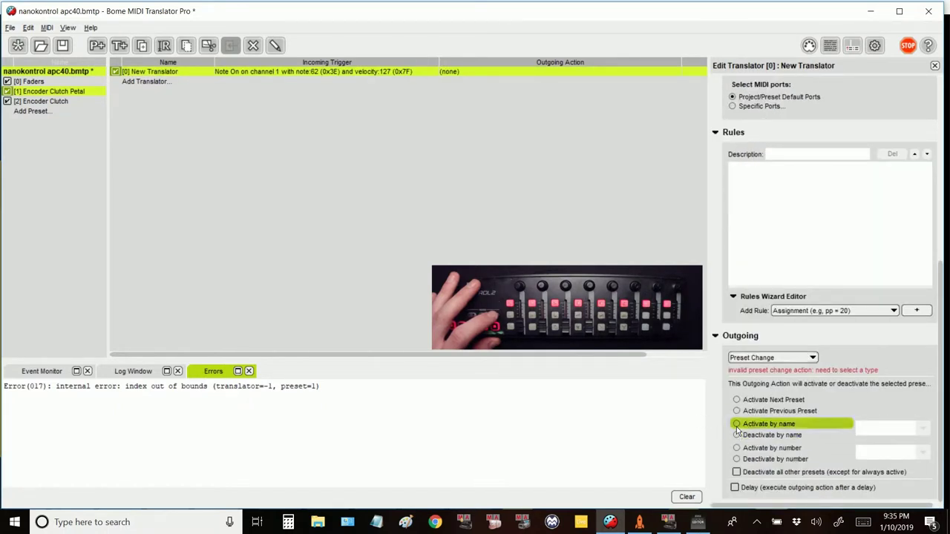
pyautogui.click(922, 428)
pyautogui.click(878, 460)
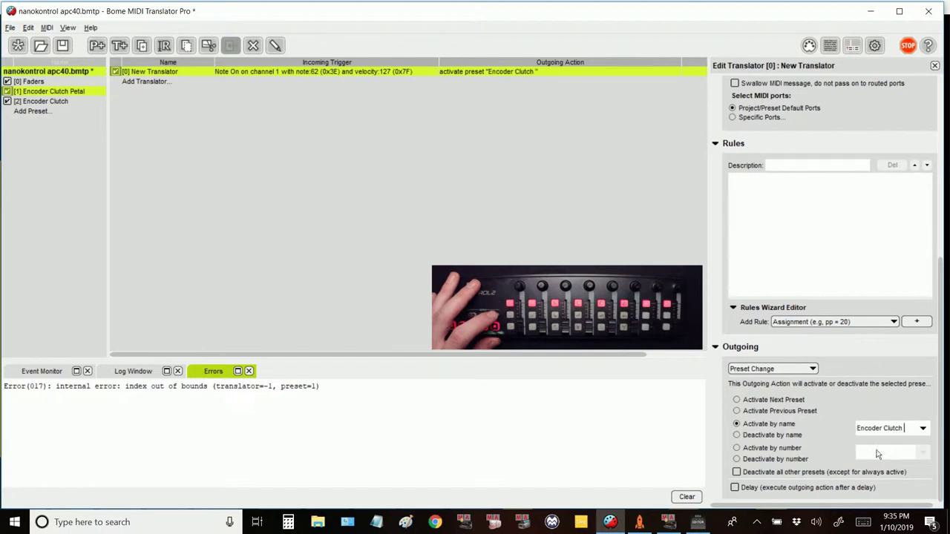
pyautogui.scroll(2, 791, 302)
pyautogui.scroll(3, 791, 302)
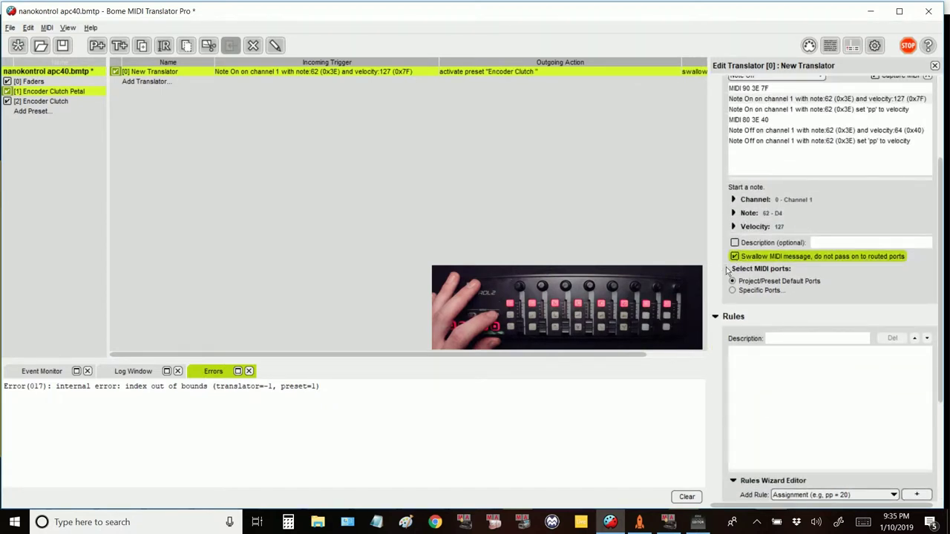
pyautogui.moveTo(584, 352); pyautogui.dragTo(562, 360)
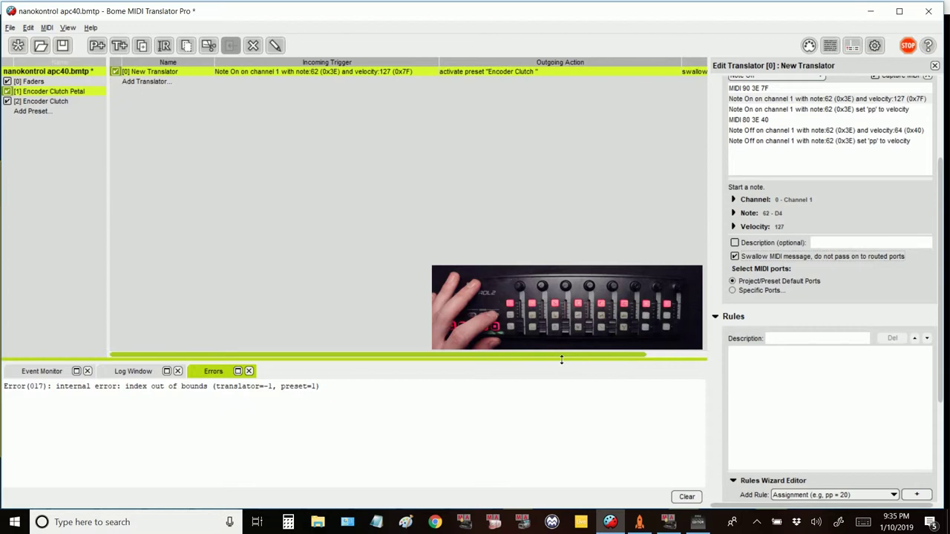
# Step: Duplicate the note 62 translator so its Note Off deactivates 'Encoder Clutch'
pyautogui.click(268, 71)
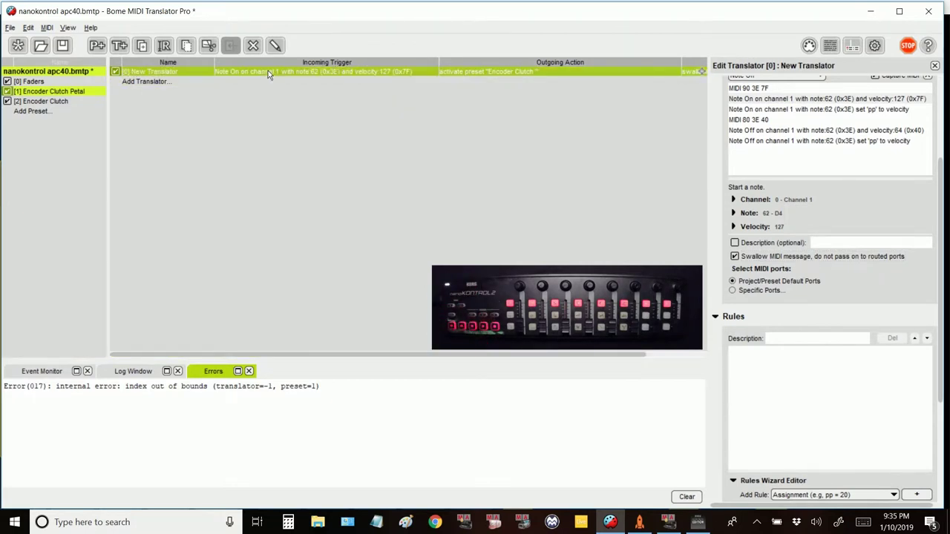
pyautogui.hotkey('ctrl', 'd')
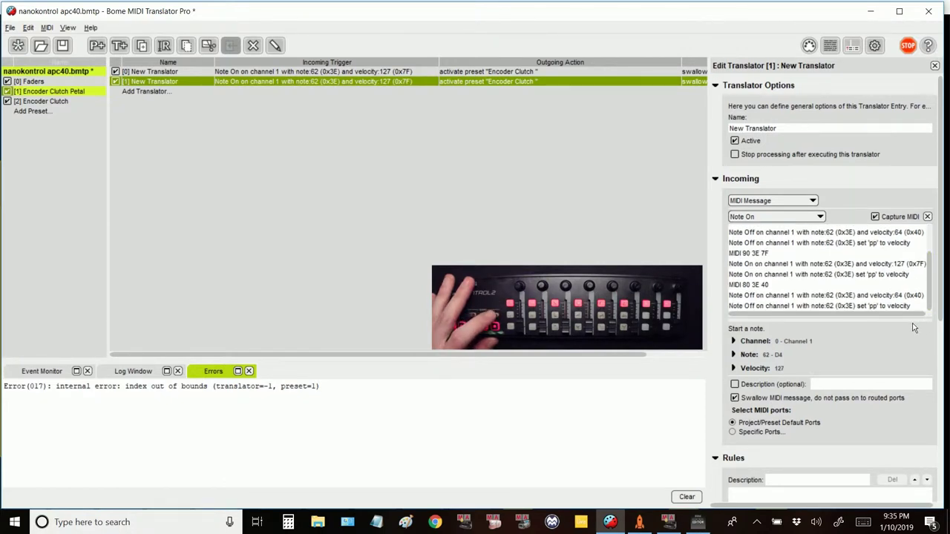
pyautogui.click(894, 296)
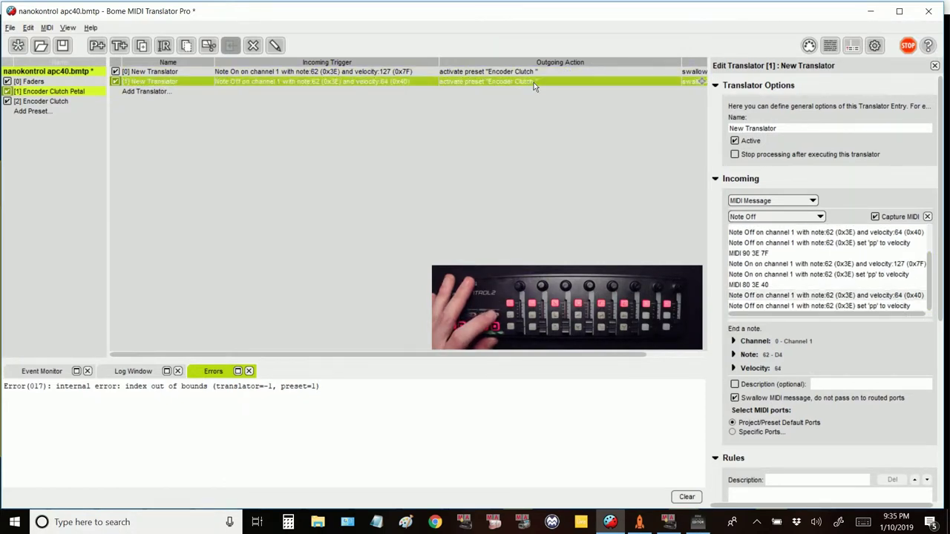
pyautogui.scroll(-5, 731, 438)
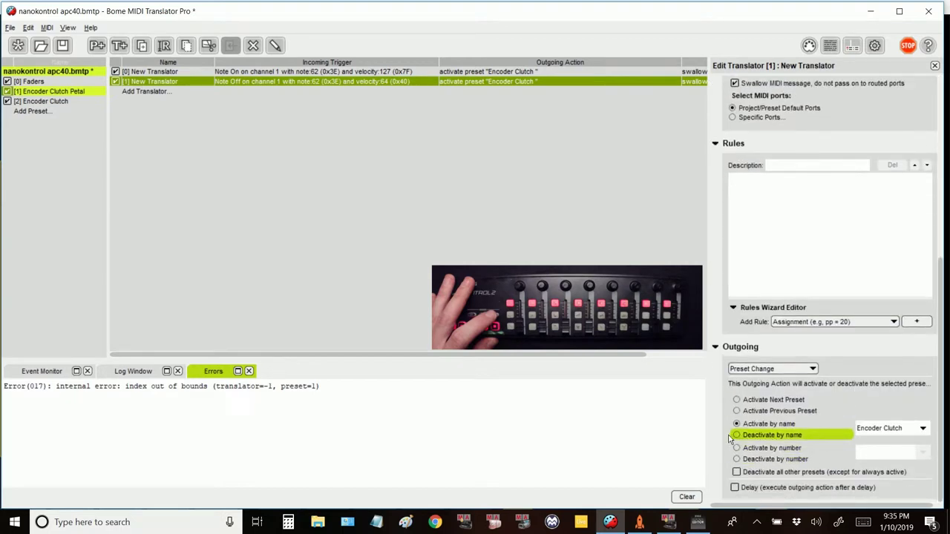
pyautogui.click(736, 435)
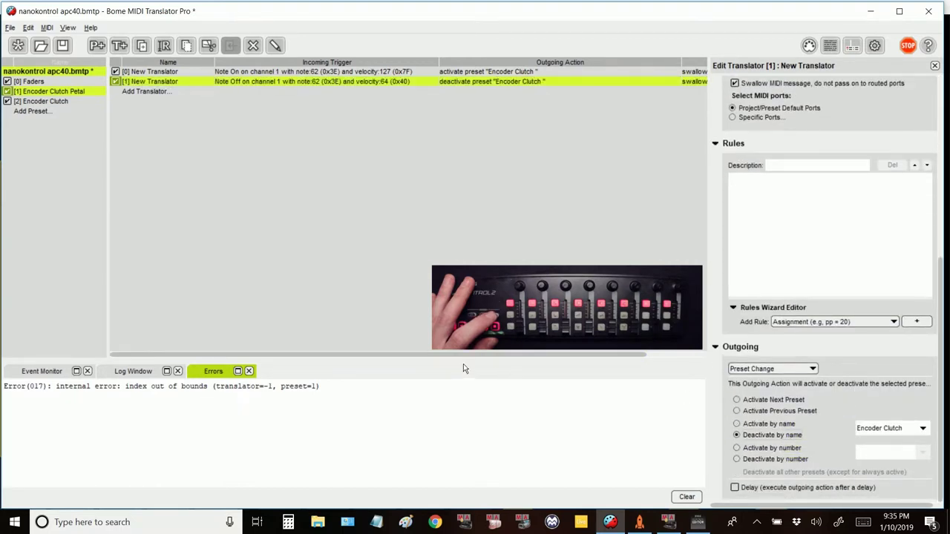
pyautogui.moveTo(470, 356); pyautogui.dragTo(512, 359)
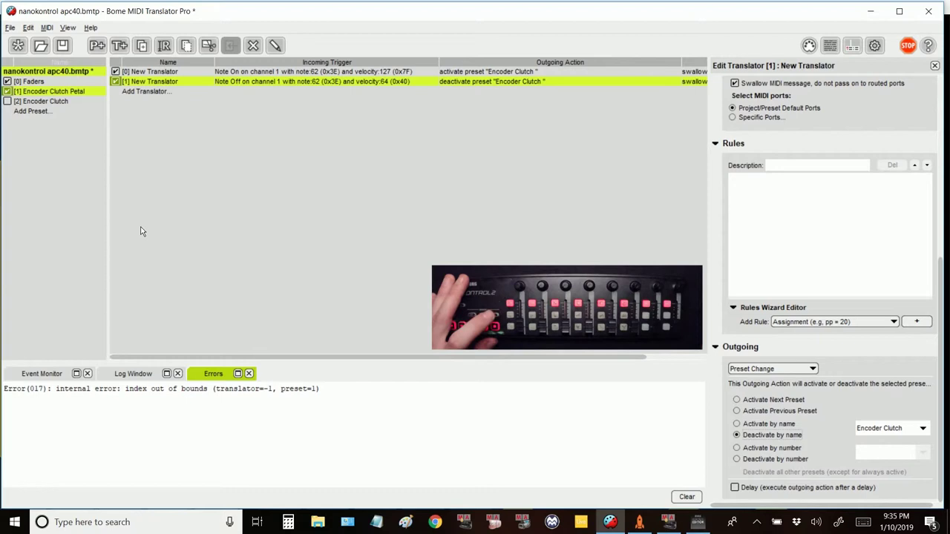
pyautogui.click(66, 100)
# Step: Add a translator triggered by any value of captured CC#48, with Swallow enabled
pyautogui.doubleClick(182, 74)
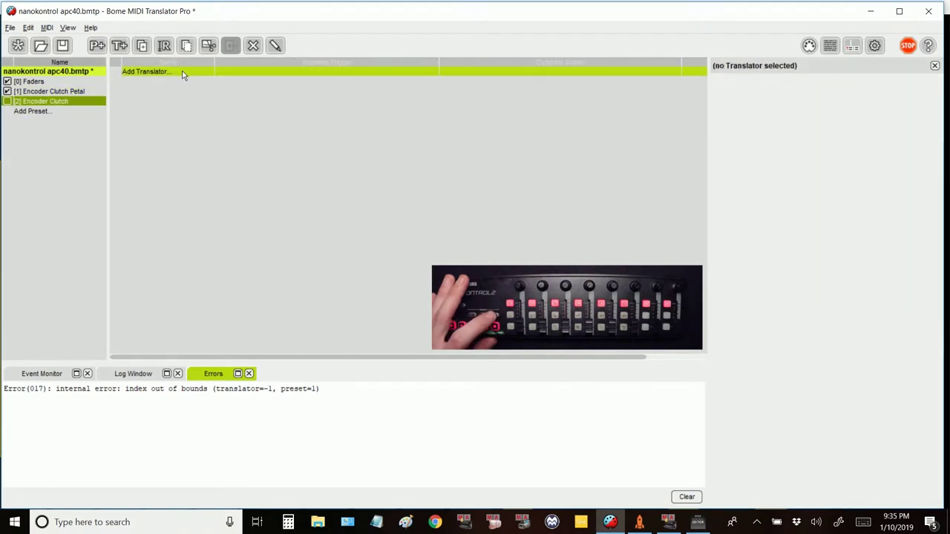
pyautogui.press('Return')
pyautogui.click(882, 217)
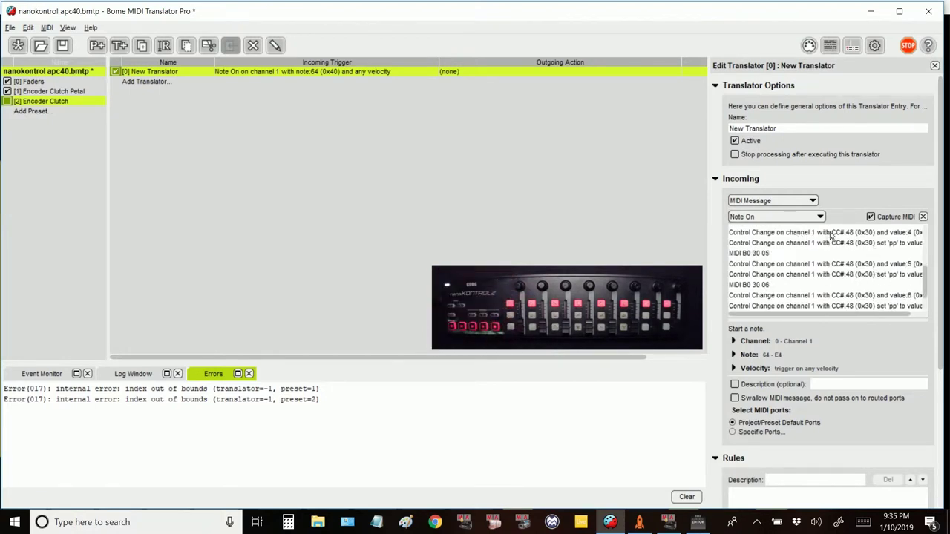
pyautogui.click(831, 234)
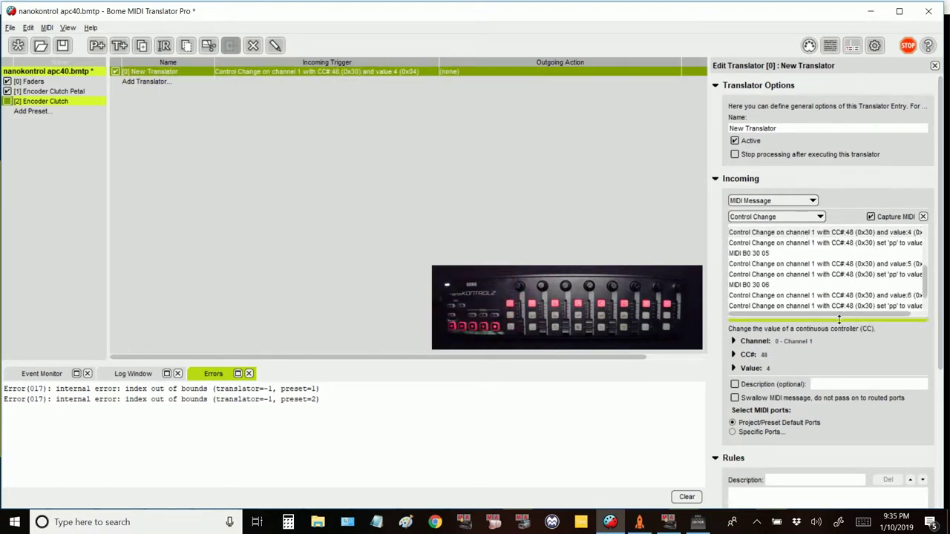
pyautogui.scroll(-1, 839, 319)
pyautogui.click(738, 344)
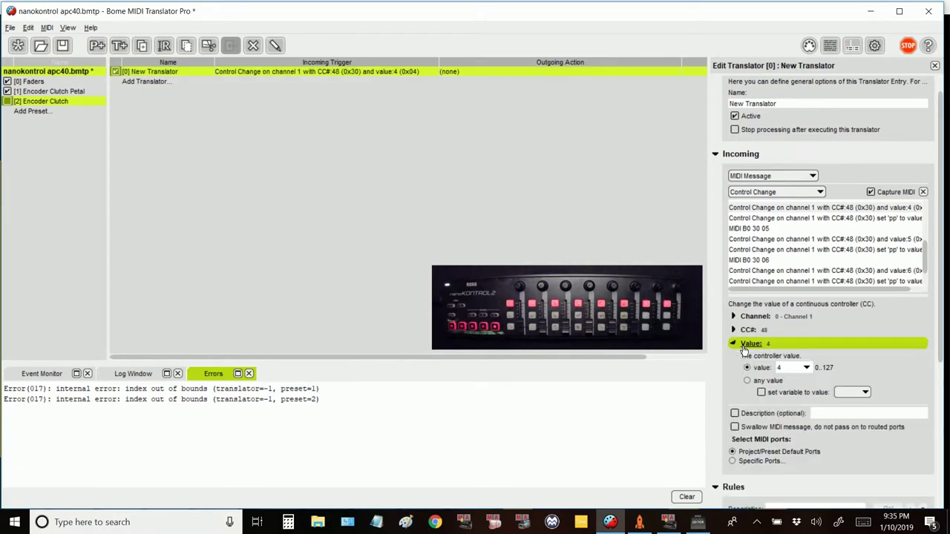
pyautogui.click(748, 382)
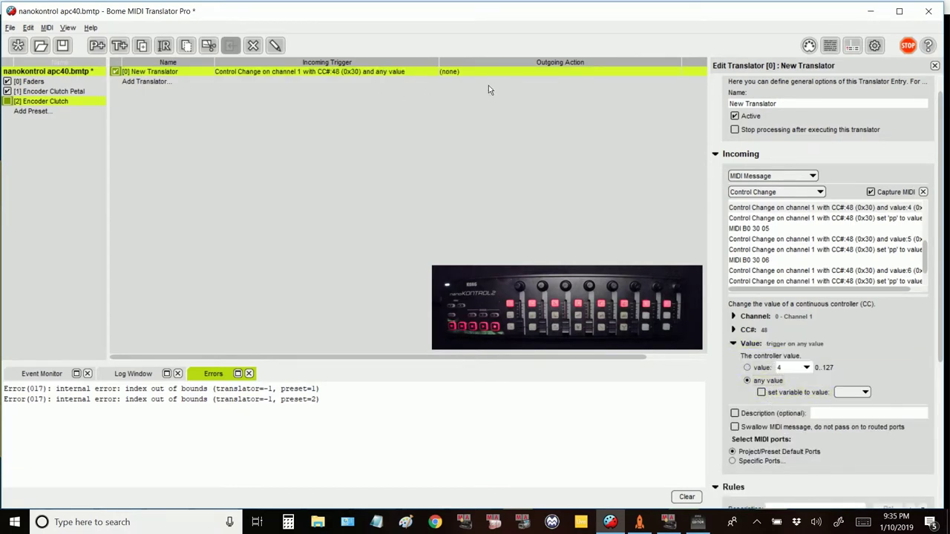
pyautogui.scroll(-4, 857, 334)
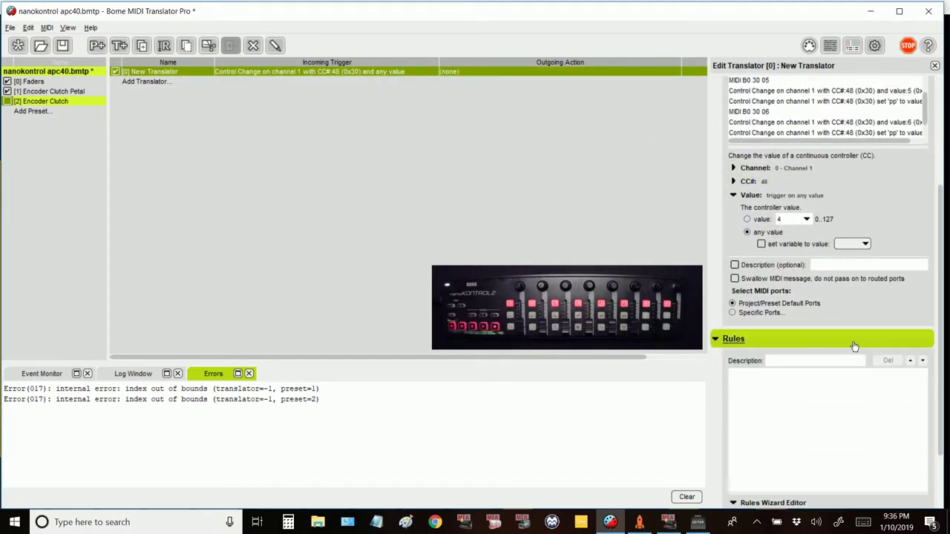
pyautogui.click(735, 278)
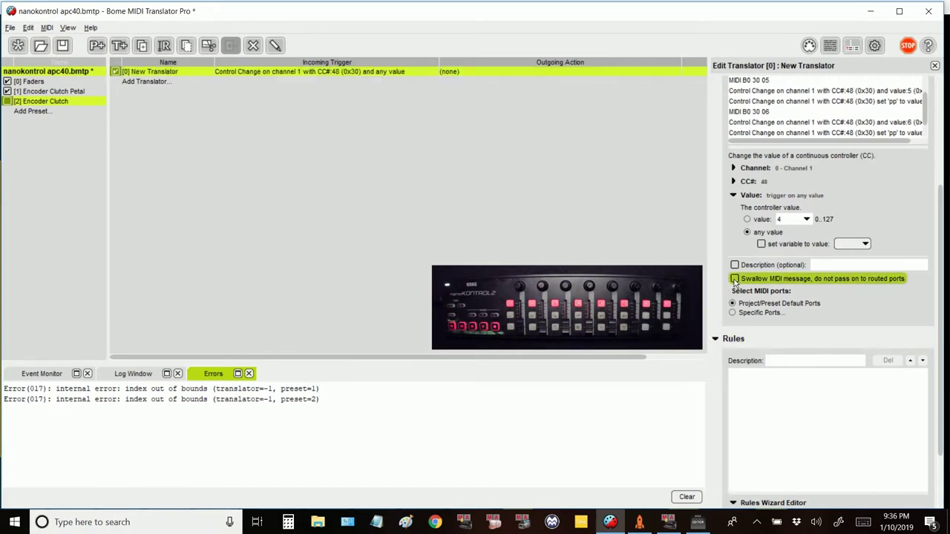
# Step: Duplicate the CC#48 translator with Ctrl+D until the preset holds nine copies
pyautogui.click(354, 75)
pyautogui.hotkey('ctrl', 'd')
pyautogui.hotkey('ctrl', 'd')
pyautogui.hotkey('ctrl', 'd')
pyautogui.hotkey('ctrl', 'd')
pyautogui.hotkey('ctrl', 'd')
pyautogui.hotkey('ctrl', 'd')
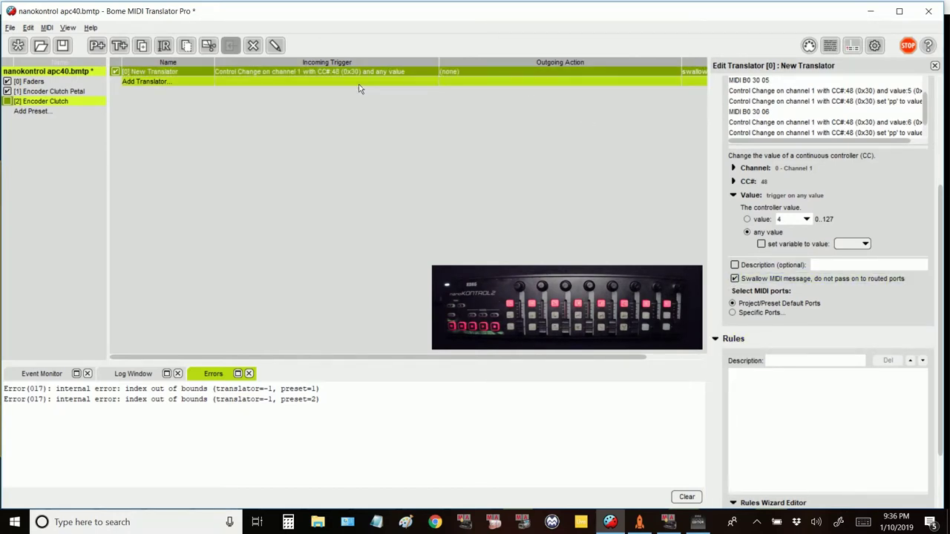
pyautogui.hotkey('ctrl', 'd')
pyautogui.hotkey('ctrl', 'd')
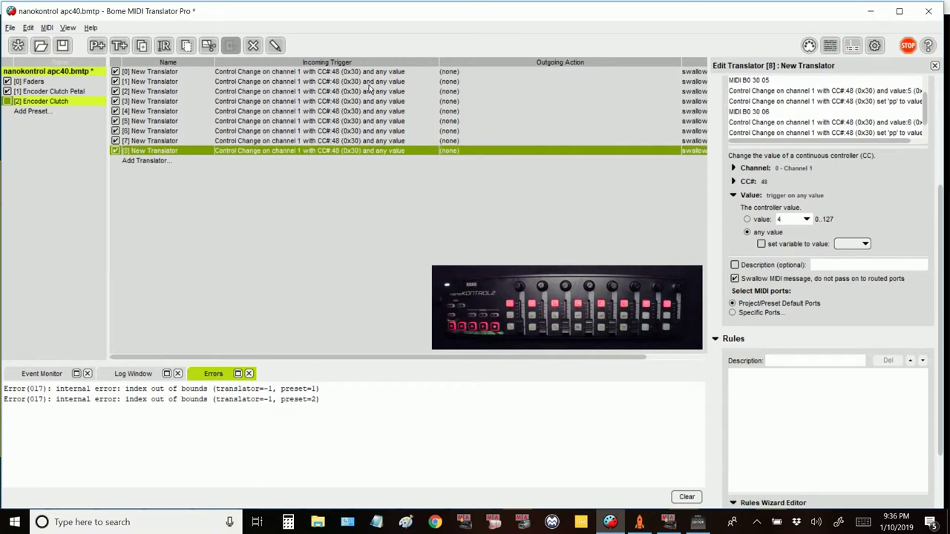
pyautogui.click(369, 82)
# Step: Change the CC numbers of the early translators, setting 50, 51 and 52 in turn
pyautogui.click(774, 184)
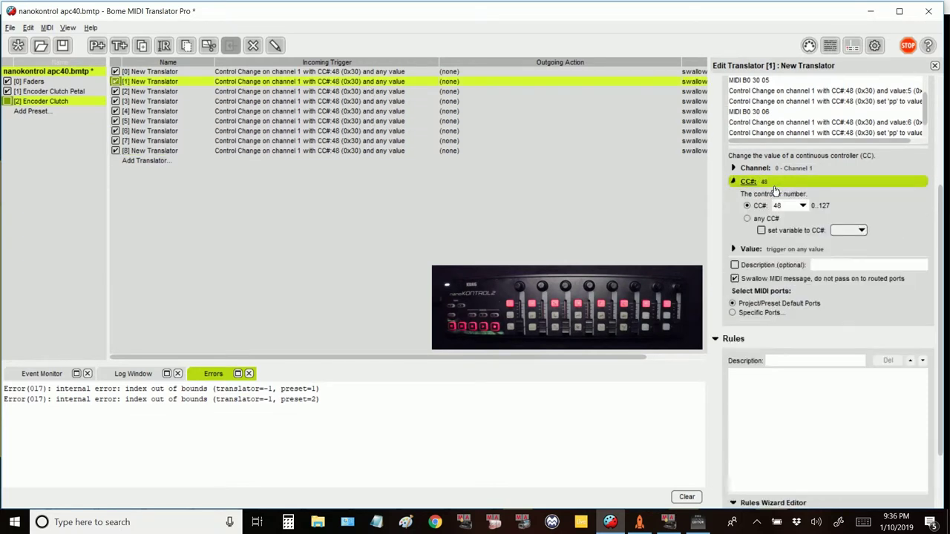
pyautogui.click(787, 203)
pyautogui.click(698, 91)
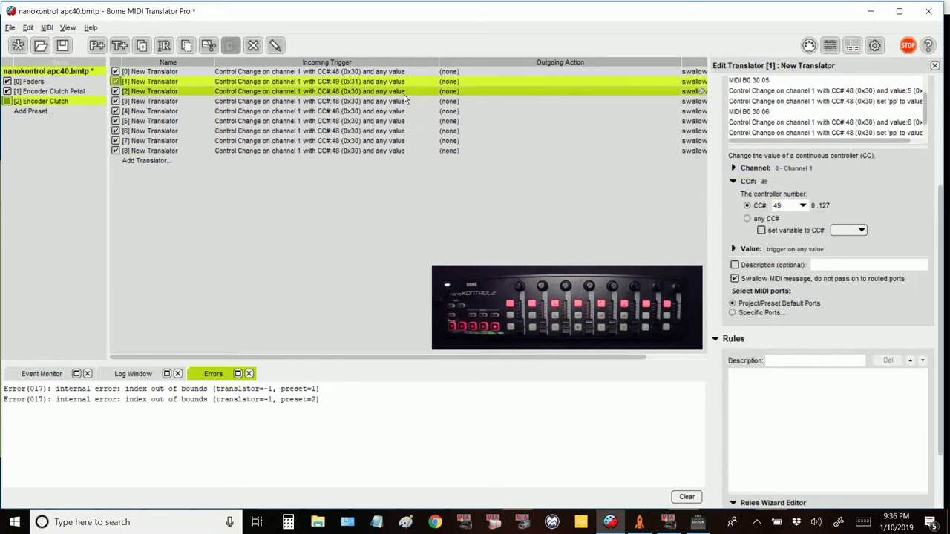
pyautogui.write('50')
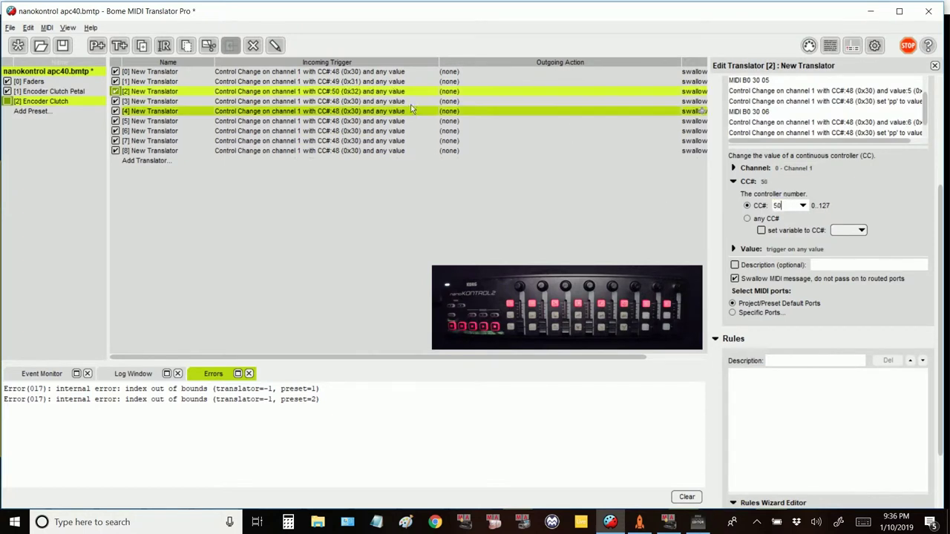
pyautogui.click(376, 101)
pyautogui.click(794, 208)
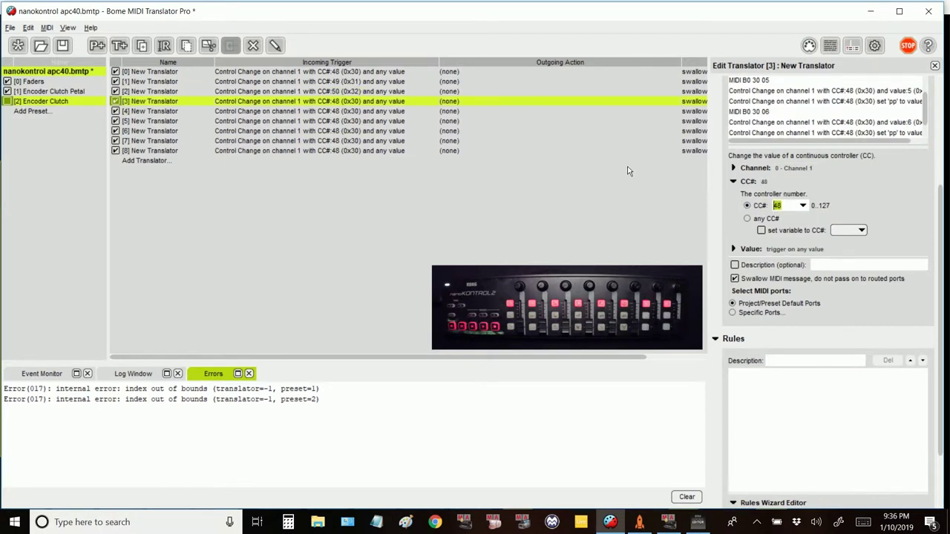
pyautogui.click(374, 112)
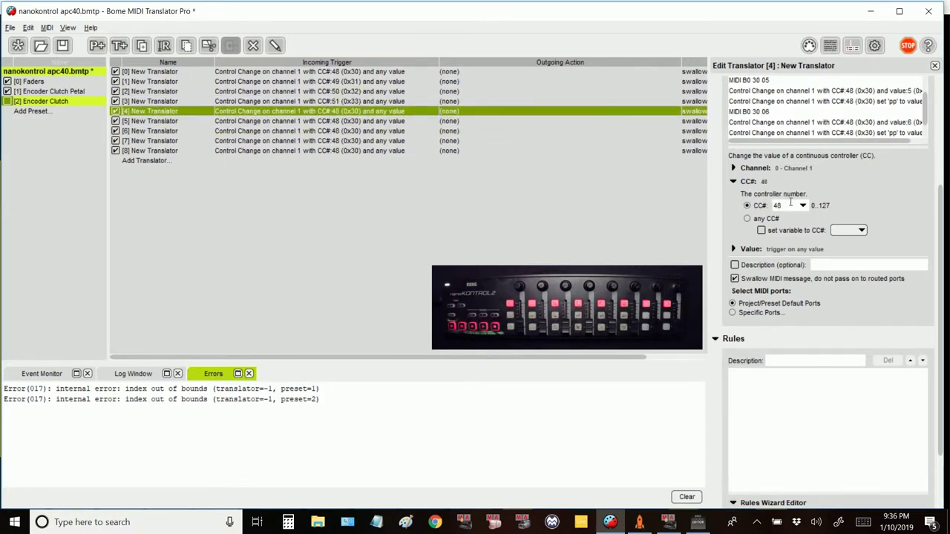
pyautogui.write('52')
pyautogui.press('Return')
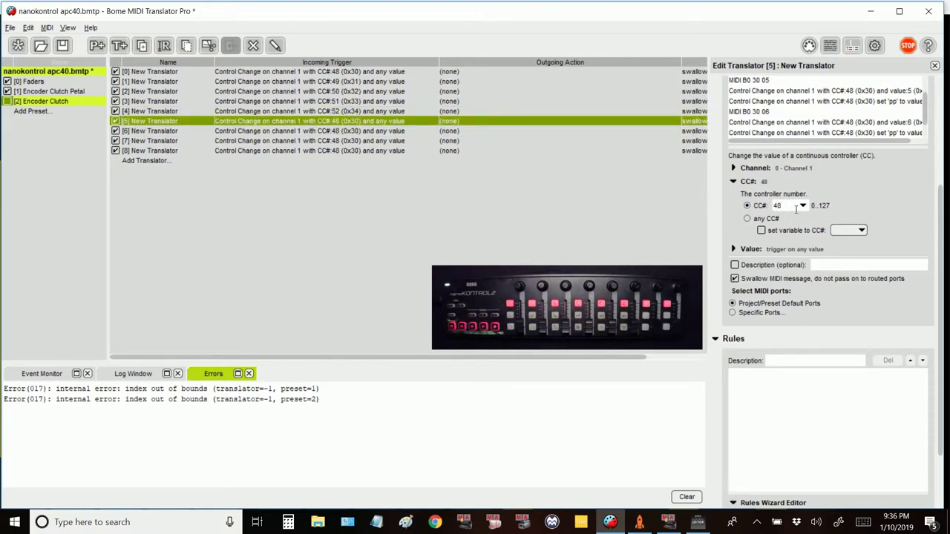
# Step: Set the remaining translators to CC 53, 54 and 55, and delete the ninth translator
pyautogui.write('53')
pyautogui.press('Return')
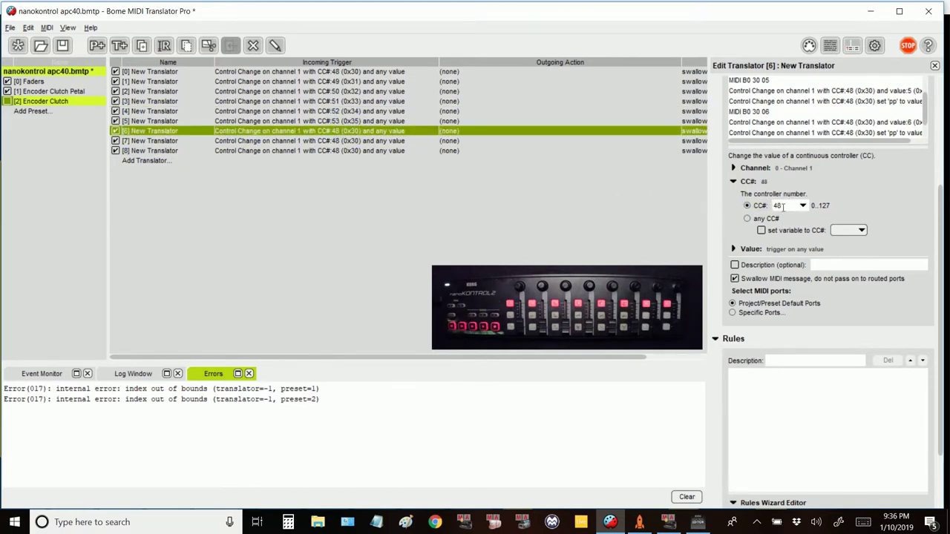
pyautogui.write('54')
pyautogui.press('Return')
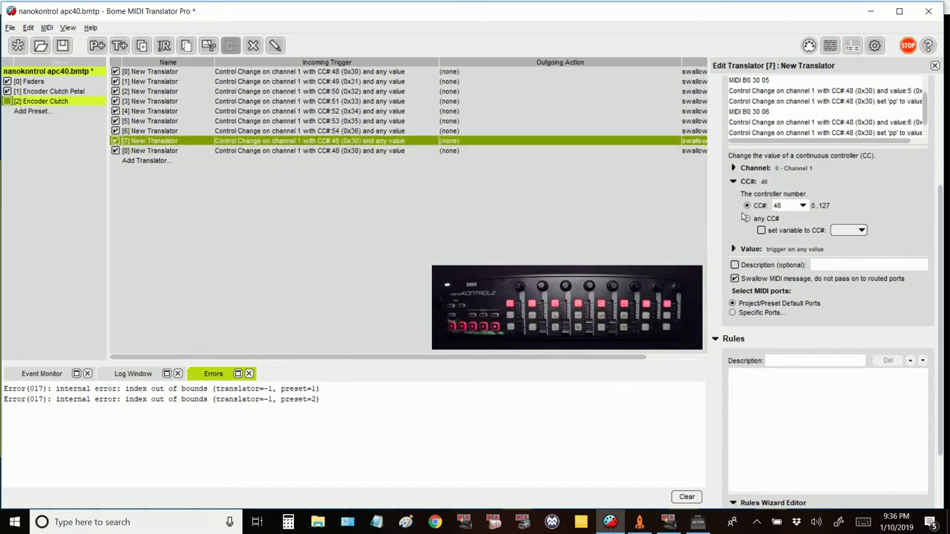
pyautogui.write('55')
pyautogui.press('Return')
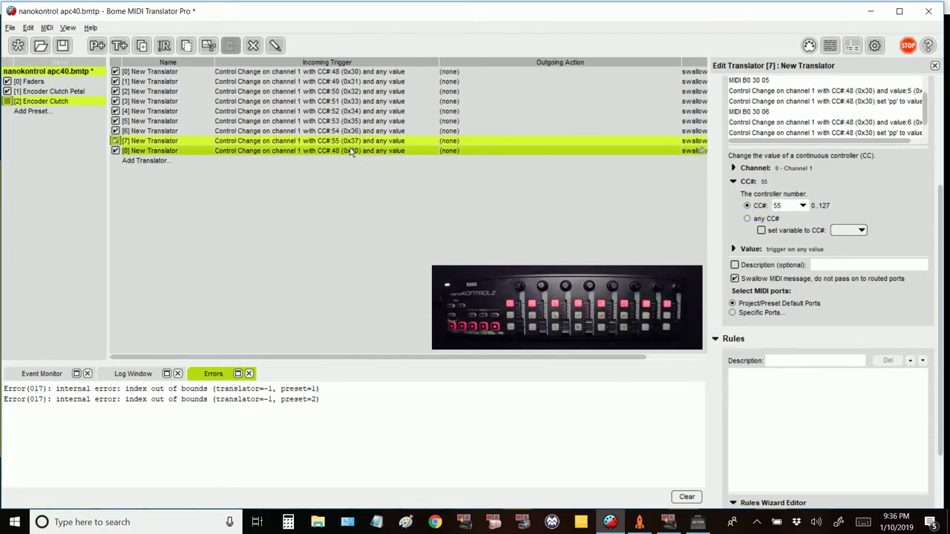
pyautogui.press('Delete')
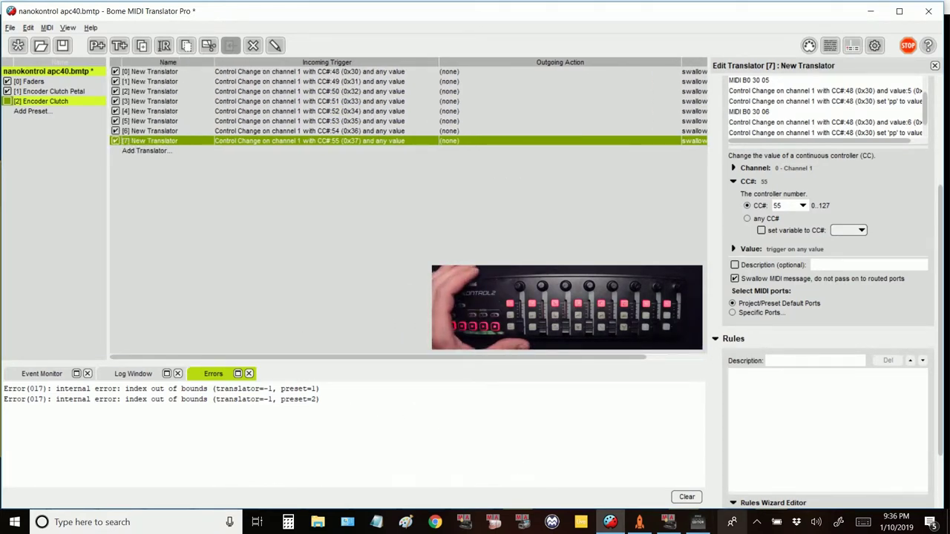
# Step: In grandMA2 onPC, select Fixture 1 and Channel 1 to show its colour values
pyautogui.click(671, 523)
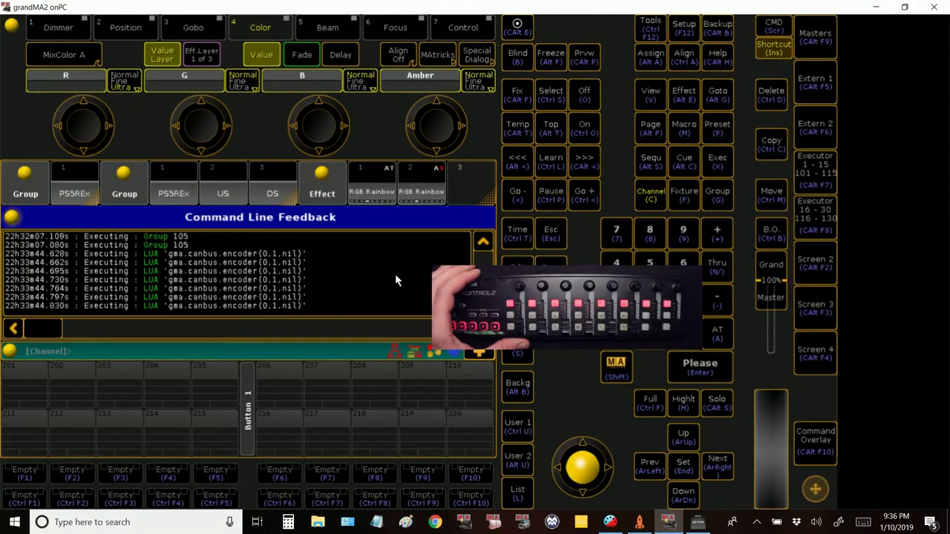
pyautogui.click(684, 195)
pyautogui.click(704, 370)
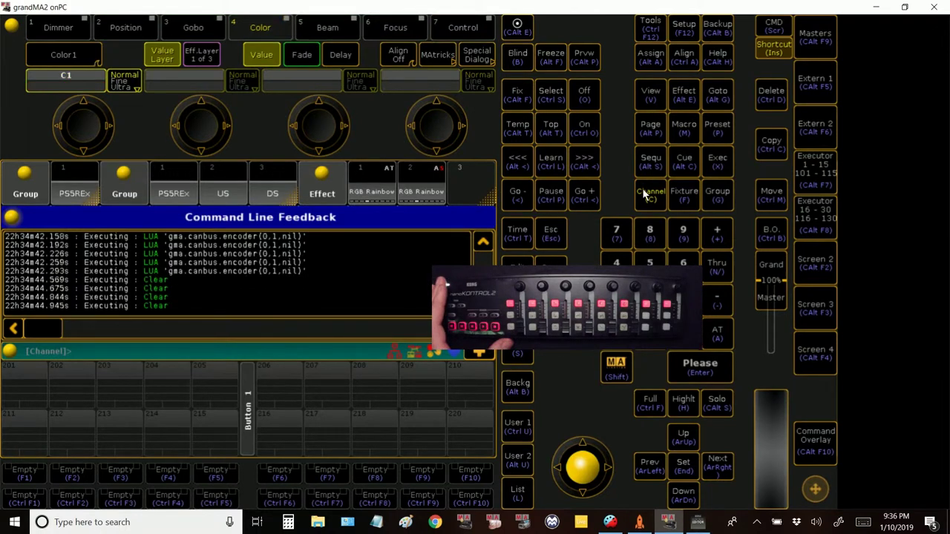
pyautogui.click(705, 363)
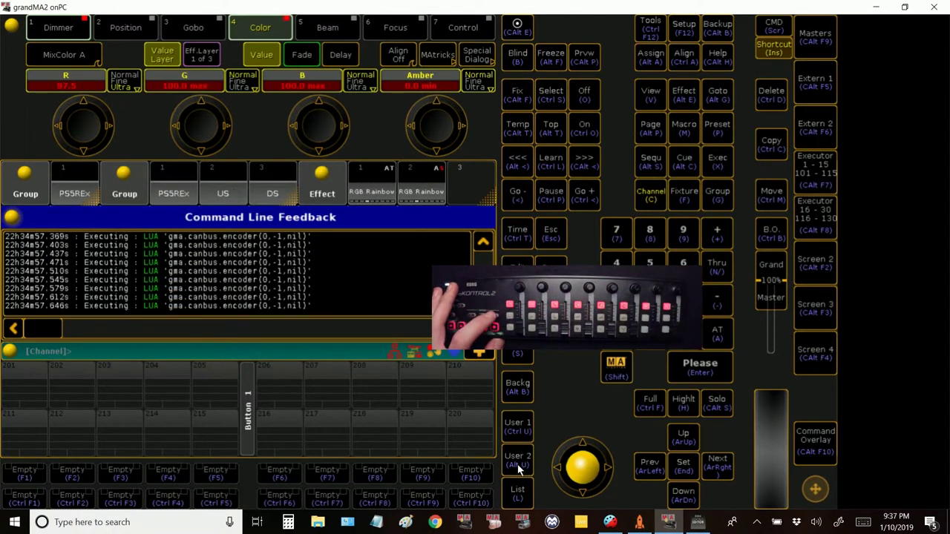
pyautogui.click(639, 522)
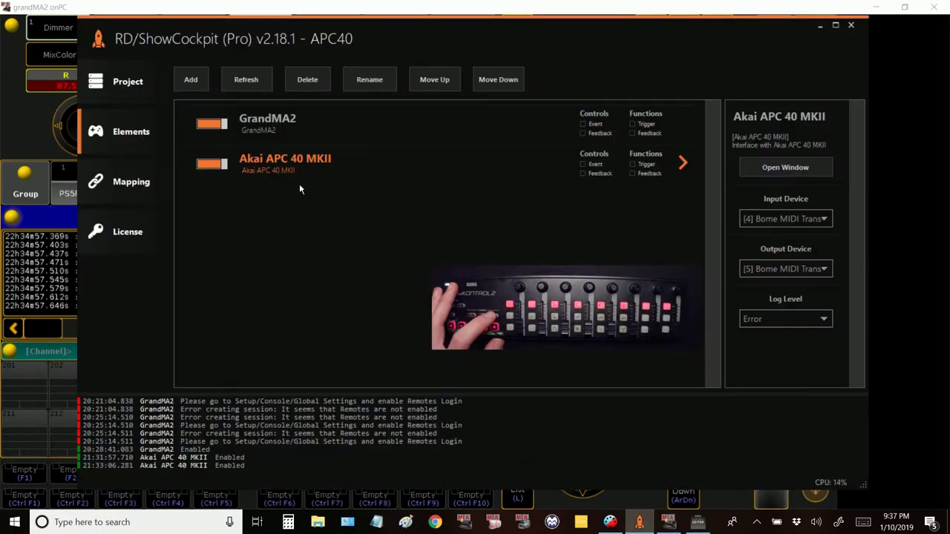
# Step: Inspect the Akai APC 40 MKII encoder mappings in ShowCockpit, then return to grandMA2
pyautogui.doubleClick(292, 163)
pyautogui.click(211, 81)
pyautogui.click(131, 182)
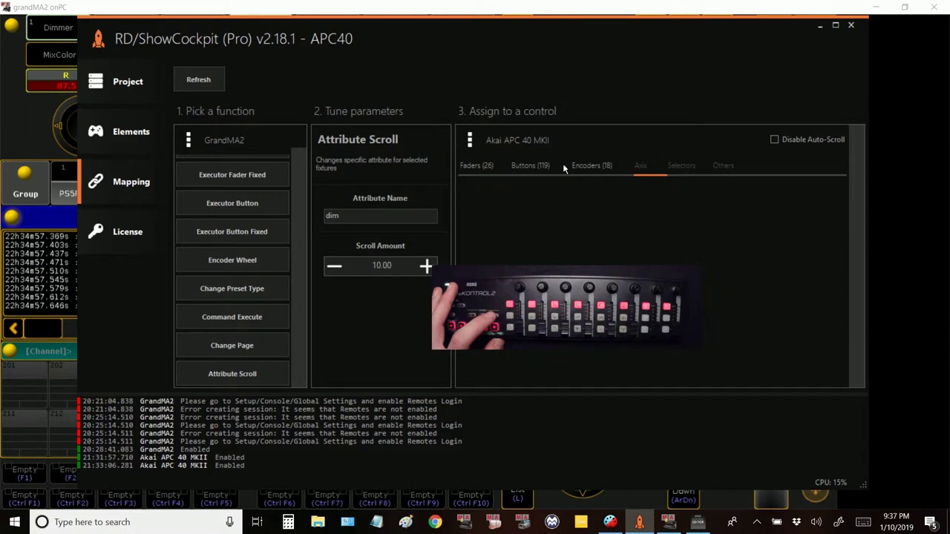
pyautogui.click(591, 165)
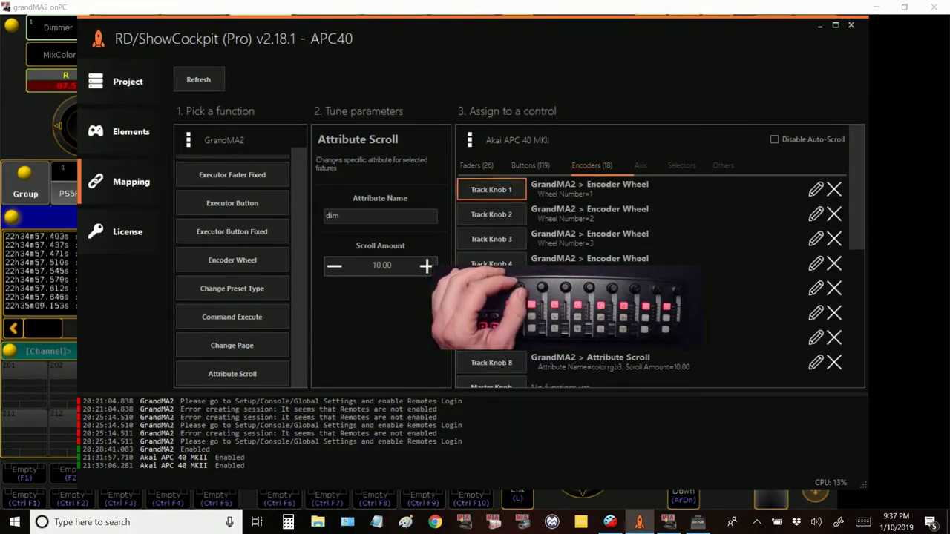
pyautogui.click(933, 221)
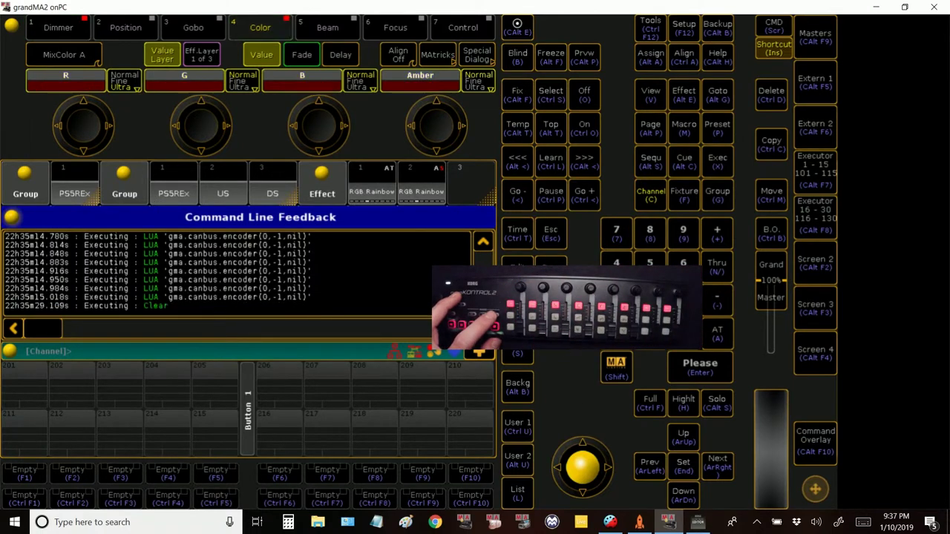
# Step: Pick Group 1 from the pool and assign the encoders to Position
pyautogui.click(185, 189)
pyautogui.click(131, 28)
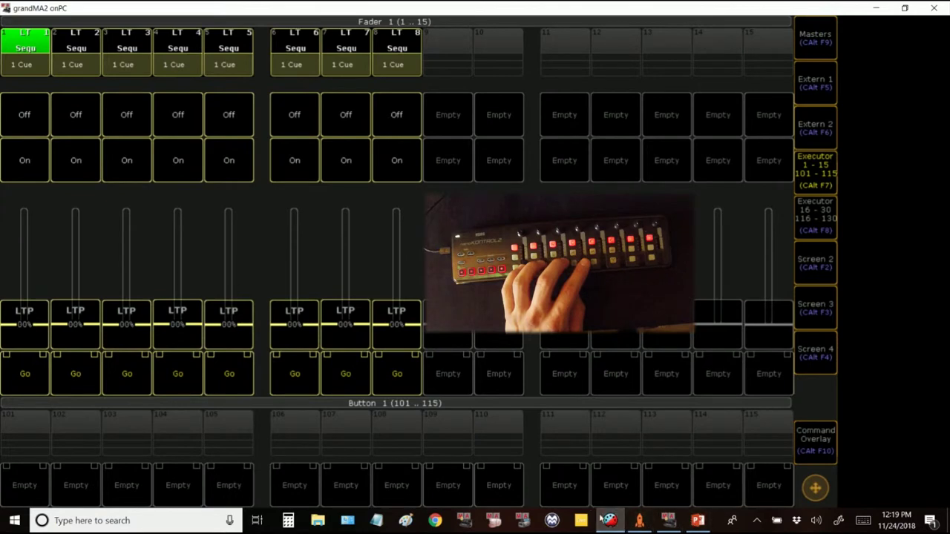
# Step: Bring Bome MIDI Translator Pro forward and open its taskbar jump list
pyautogui.click(610, 522)
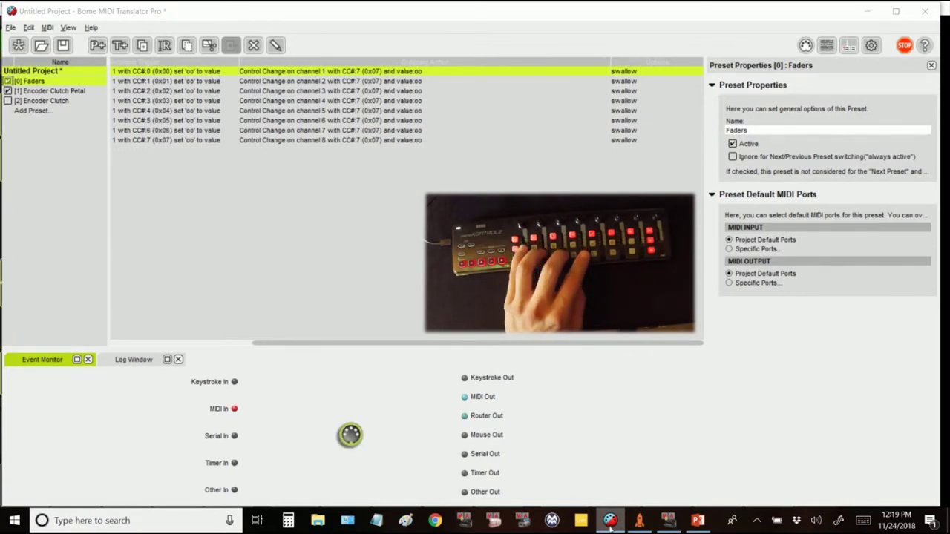
pyautogui.rightClick(610, 521)
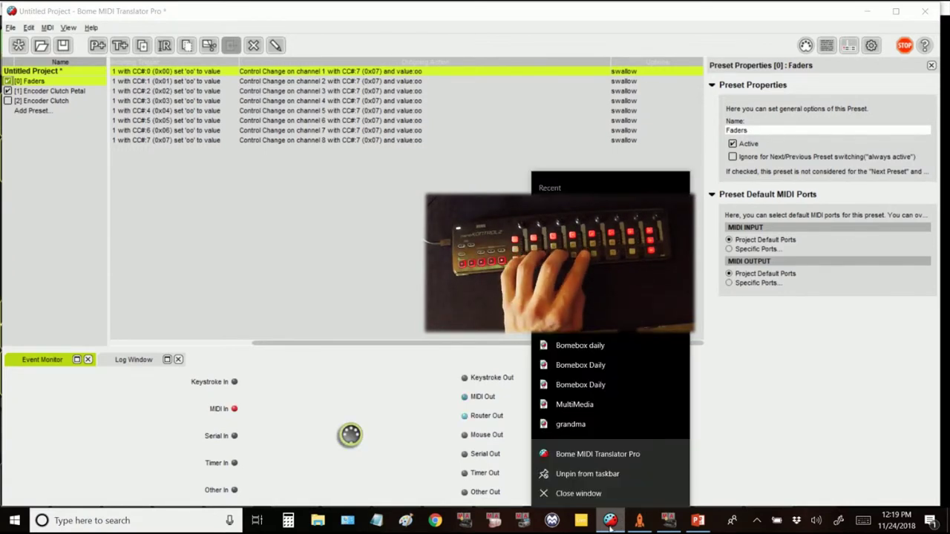
# Step: Dismiss Bome's recent-items jump list
pyautogui.click(812, 441)
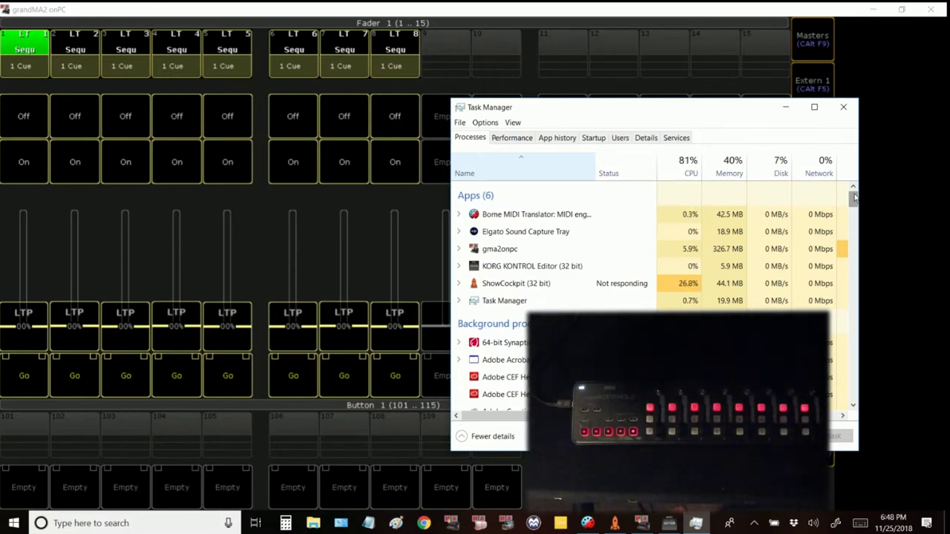
pyautogui.hotkey('alt', 'Tab')
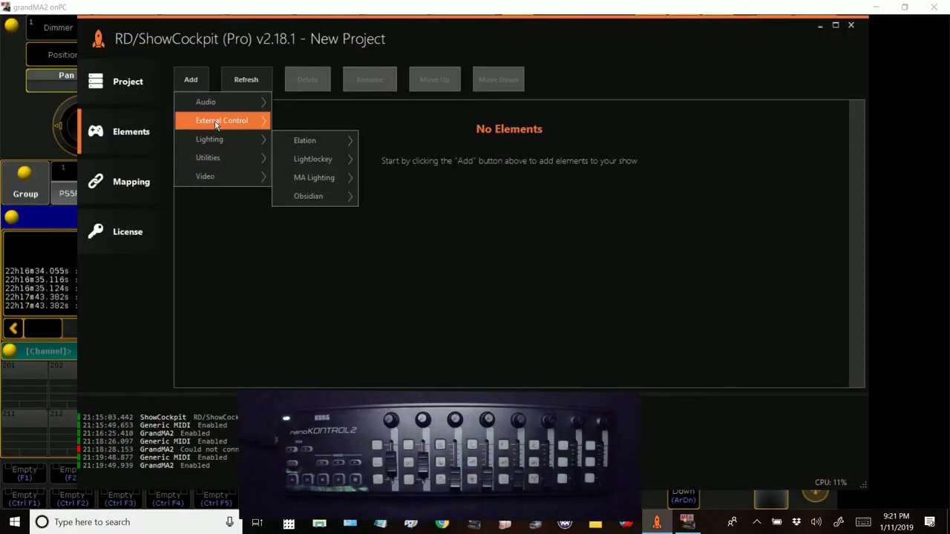
# Step: Add an enabled Generic MIDI element using nanoKONTROL2 as both input and output device
pyautogui.moveTo(345, 199)
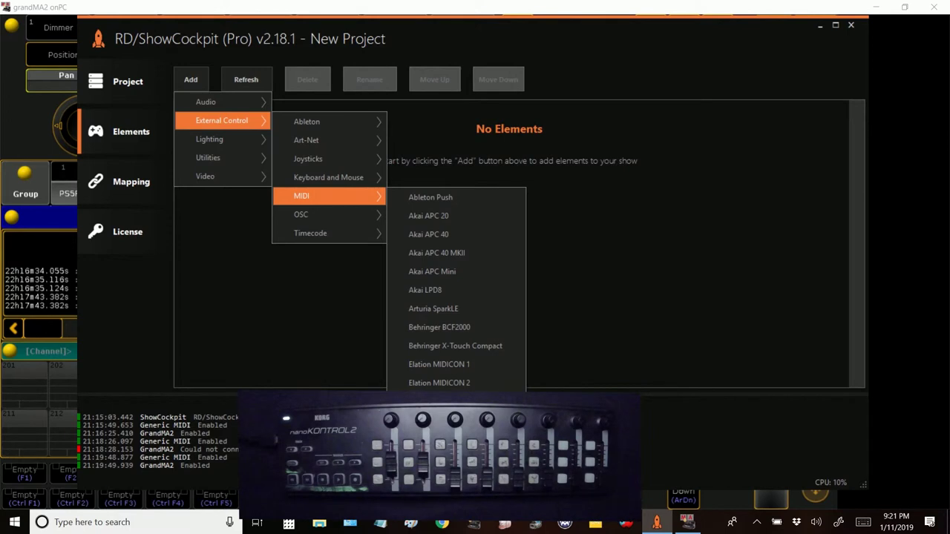
pyautogui.click(438, 420)
pyautogui.click(700, 302)
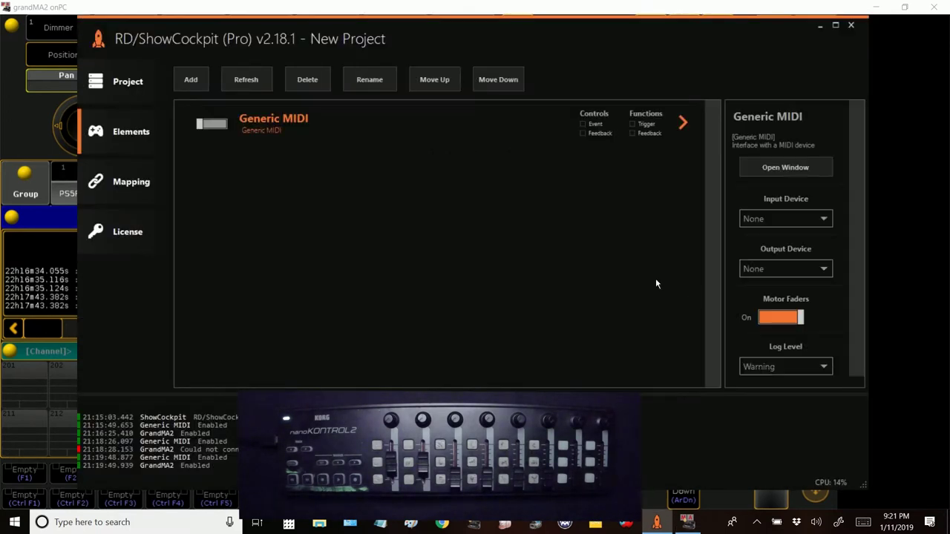
pyautogui.click(744, 218)
pyautogui.click(772, 248)
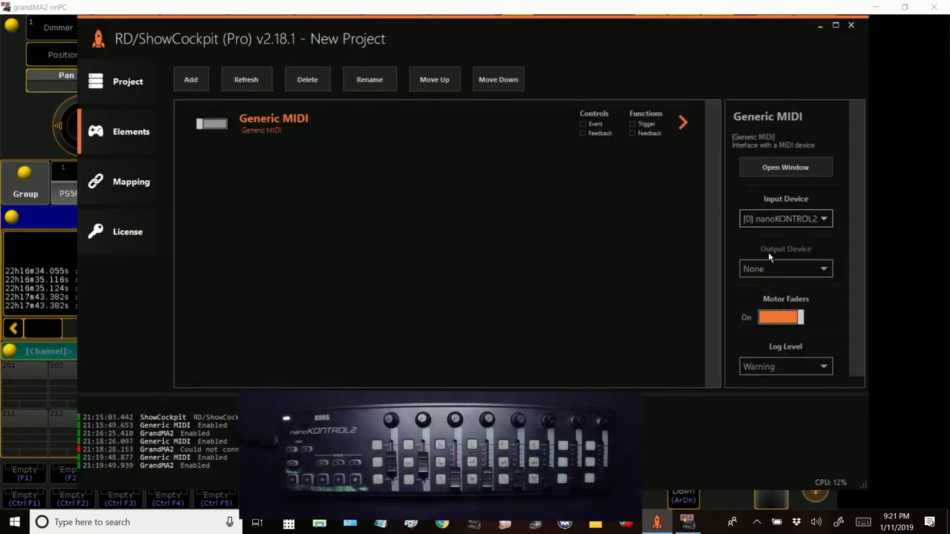
pyautogui.click(766, 269)
pyautogui.click(774, 313)
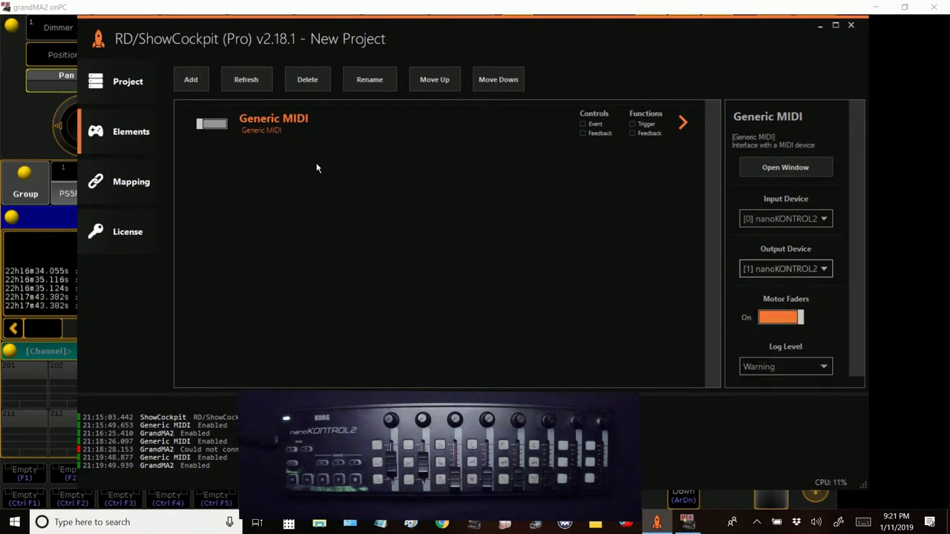
pyautogui.click(212, 125)
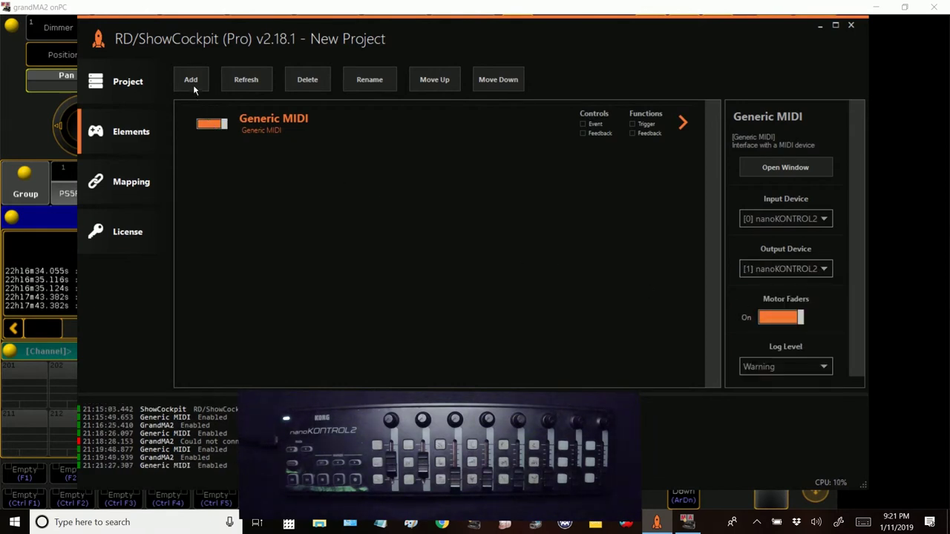
# Step: Add a GrandMA2 element from MA Lighting and enable its connection
pyautogui.click(193, 87)
pyautogui.moveTo(230, 145)
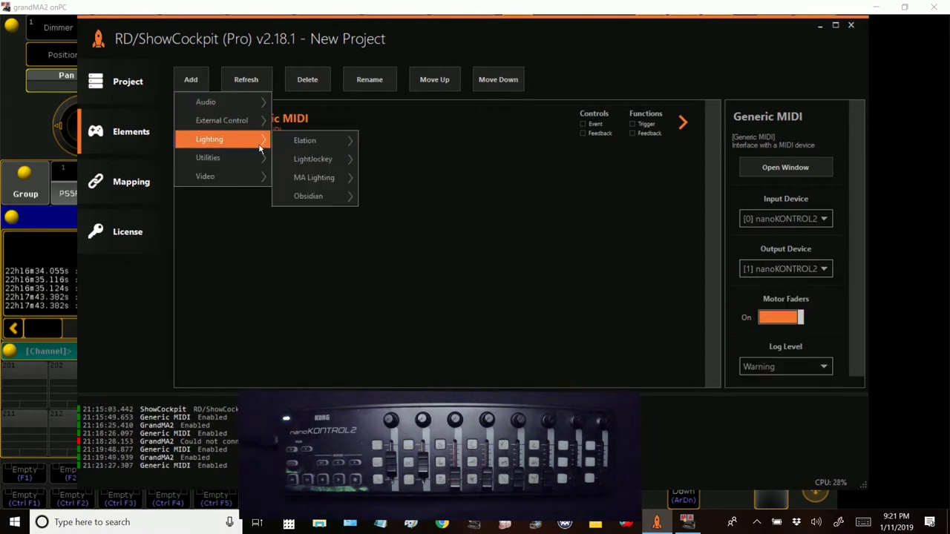
pyautogui.moveTo(324, 181)
pyautogui.click(391, 178)
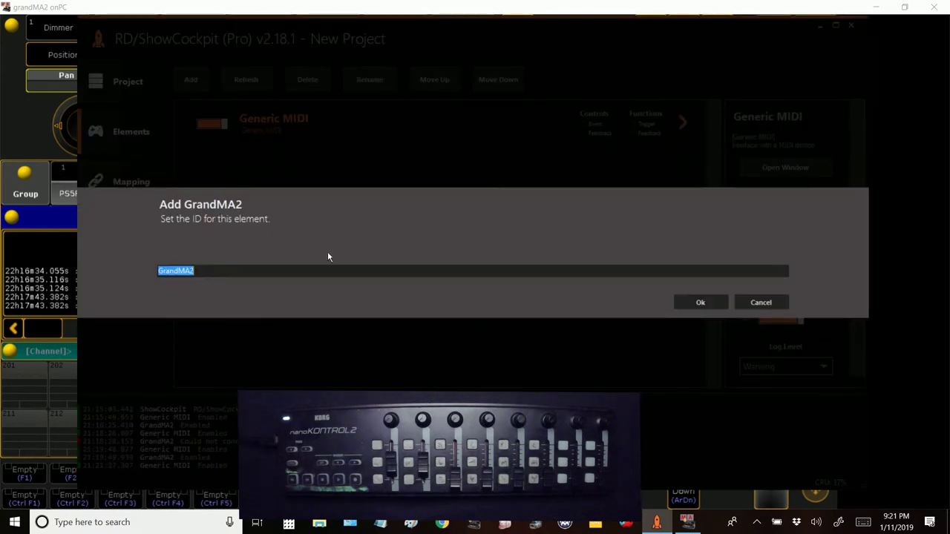
pyautogui.click(696, 302)
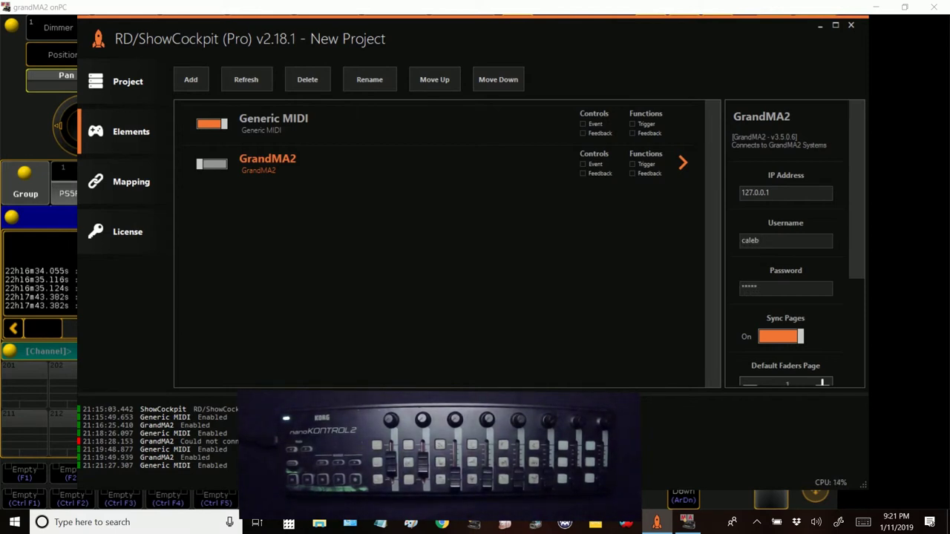
pyautogui.click(216, 167)
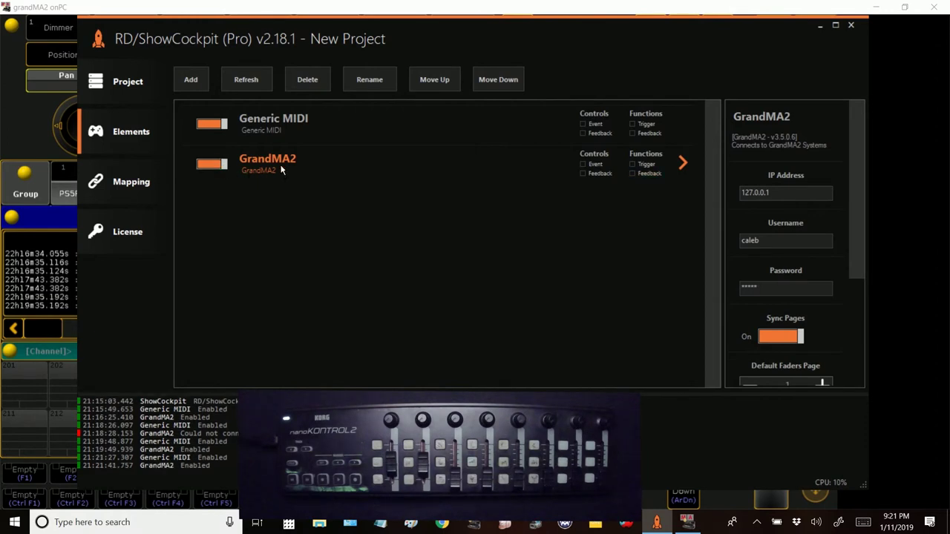
pyautogui.click(341, 132)
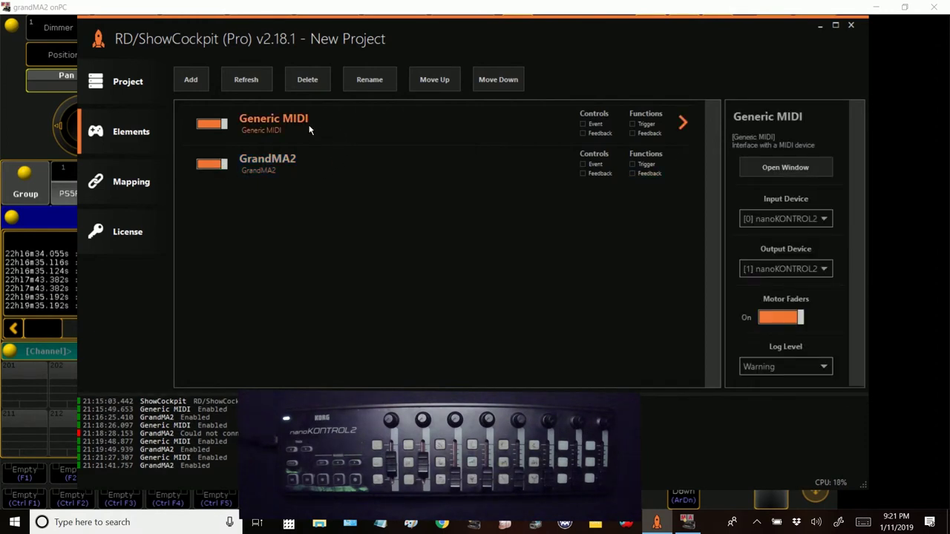
# Step: Review the Generic MIDI fader and button definitions and turn on learning for moved faders
pyautogui.doubleClick(310, 130)
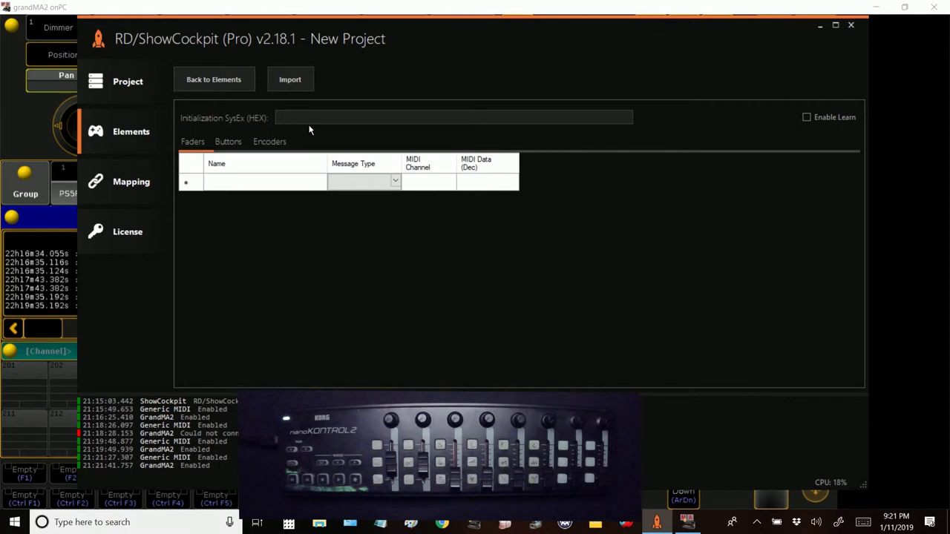
pyautogui.click(228, 142)
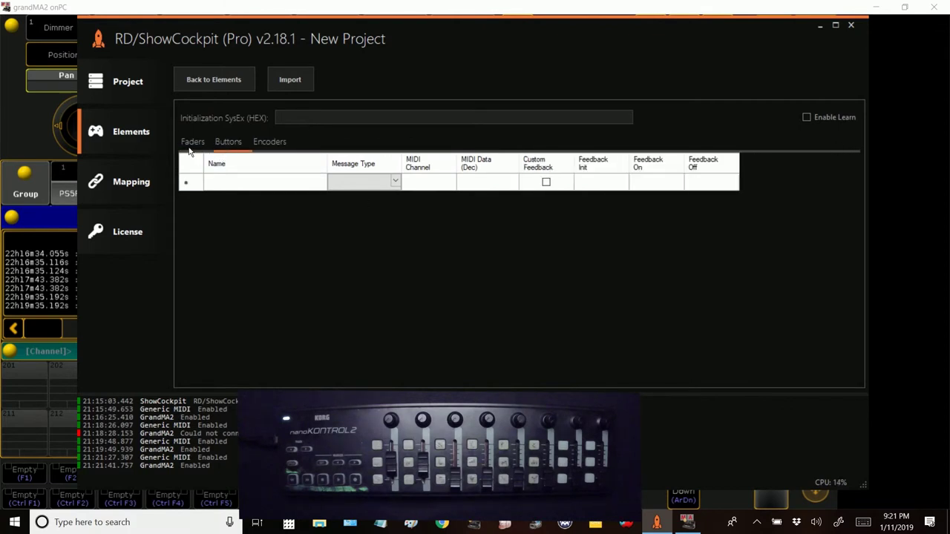
pyautogui.click(192, 142)
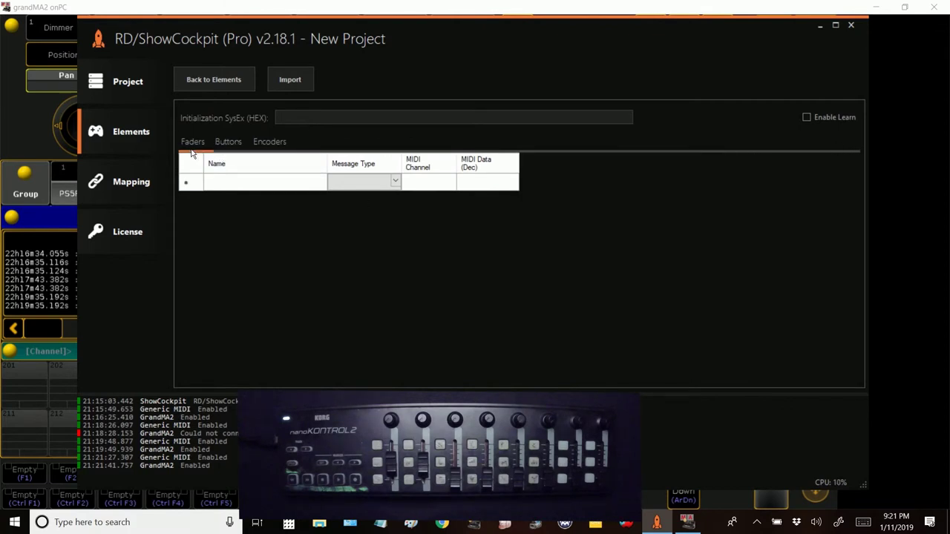
pyautogui.click(806, 118)
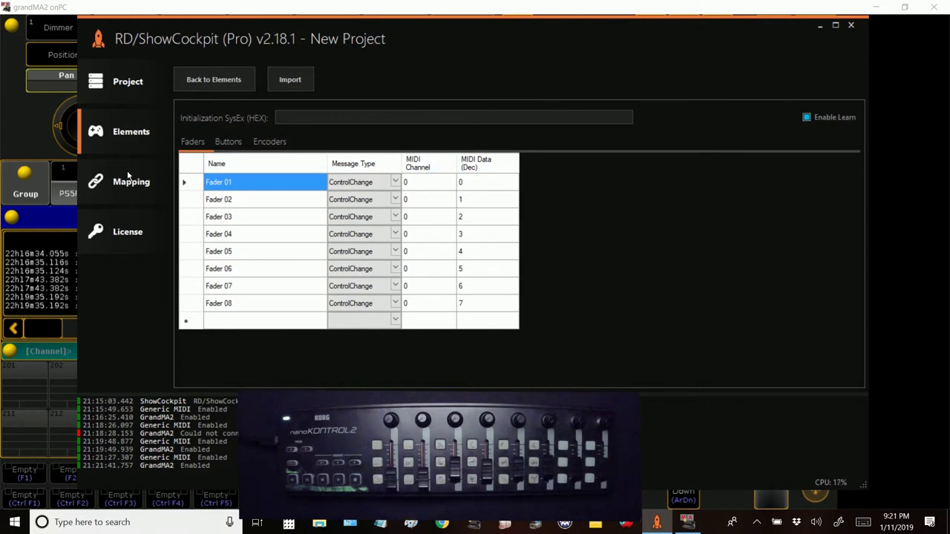
# Step: On the GrandMA2 Mapping page, list the Generic MIDI faders and choose the Executor Fader function
pyautogui.click(132, 134)
pyautogui.click(256, 165)
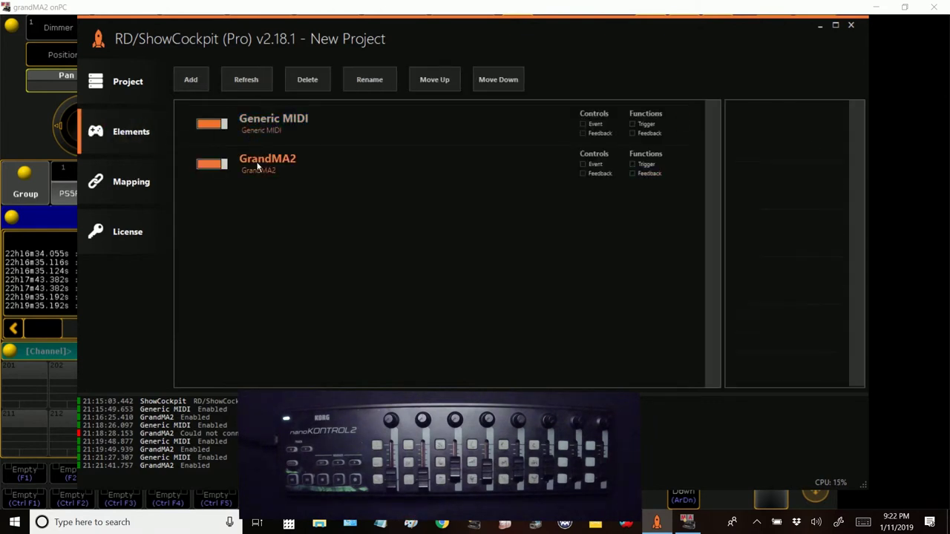
pyautogui.click(107, 190)
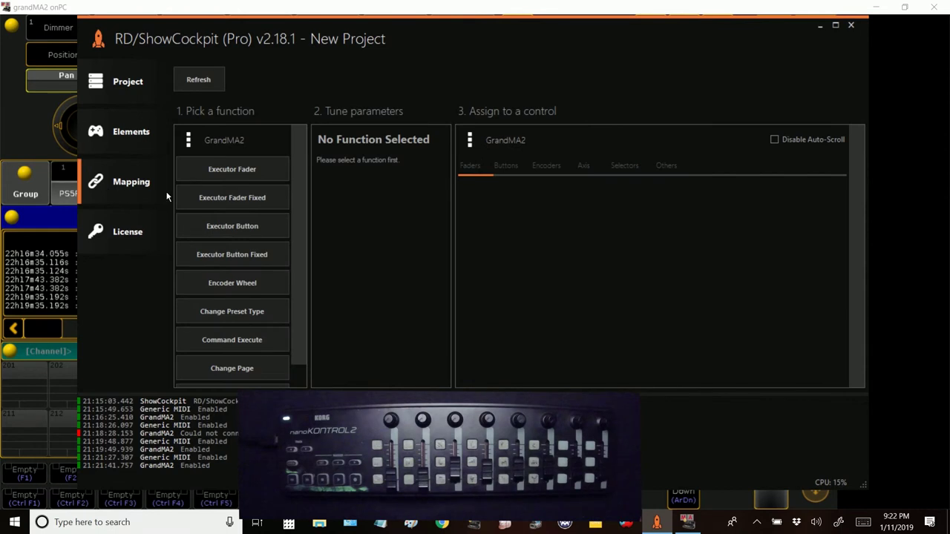
pyautogui.click(469, 139)
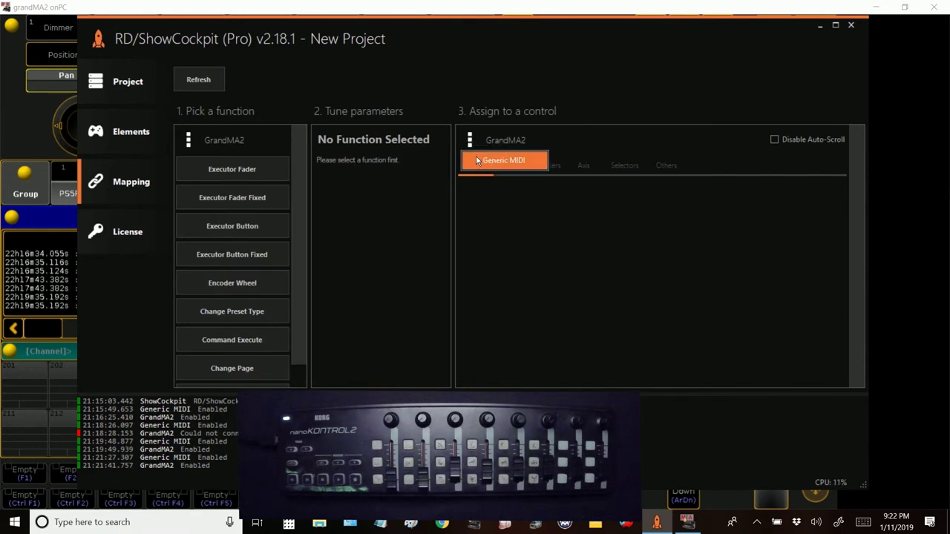
pyautogui.click(476, 155)
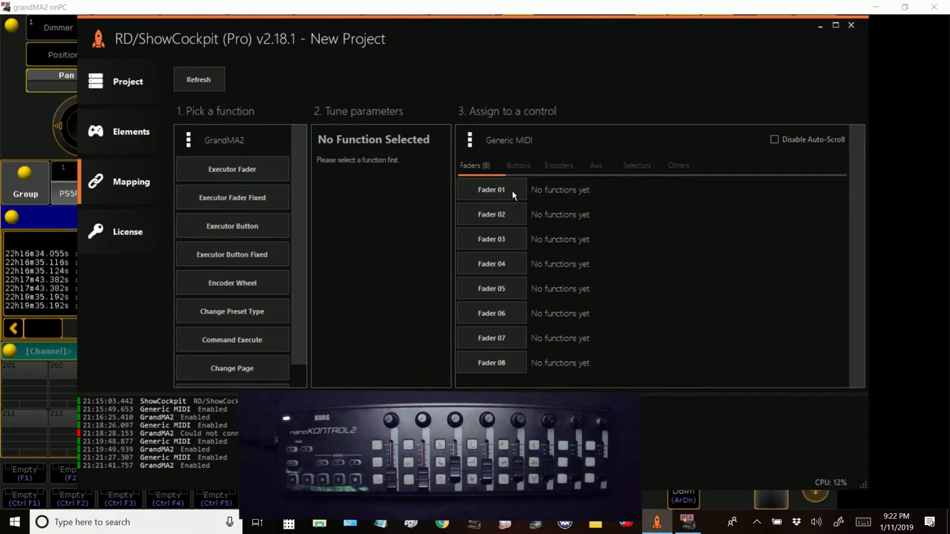
pyautogui.click(221, 173)
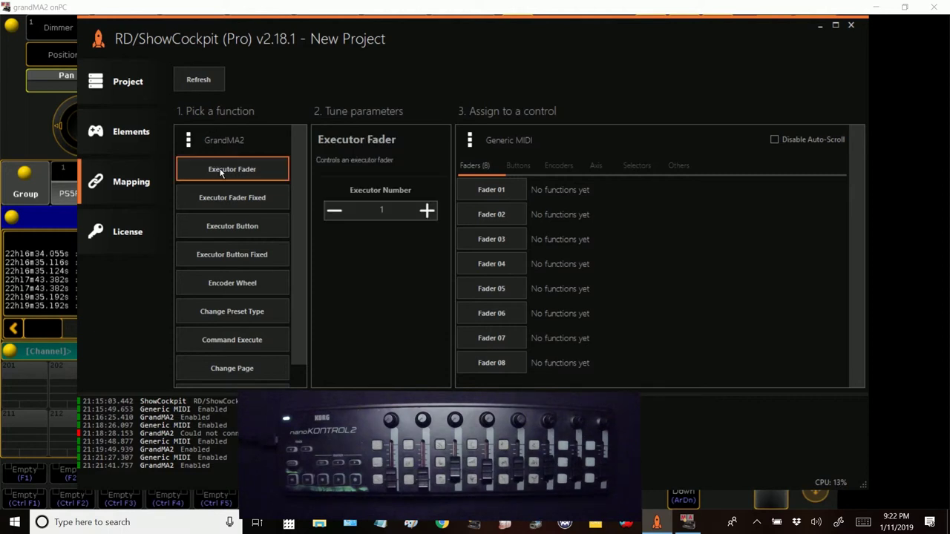
# Step: Assign Generic MIDI Faders 01–08 to GrandMA2 executors 1–8
pyautogui.click(504, 190)
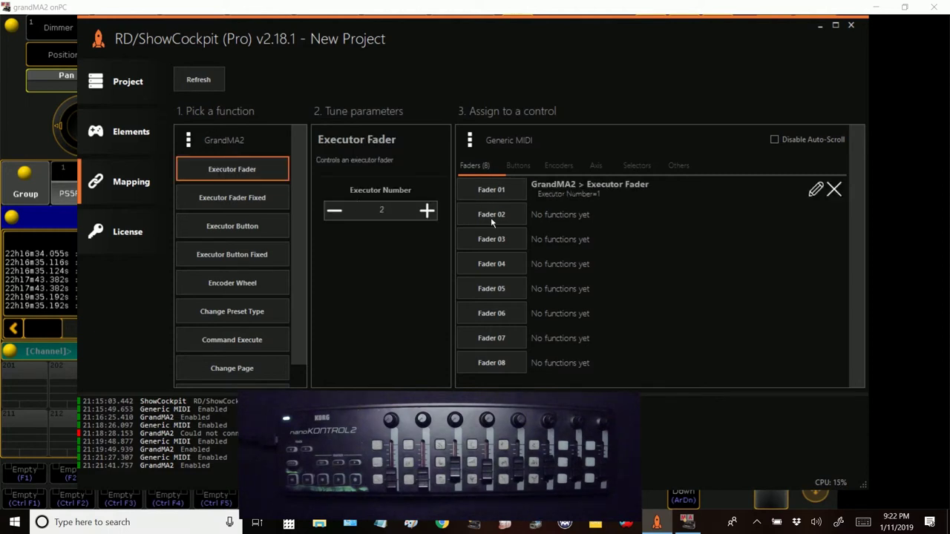
pyautogui.click(491, 216)
pyautogui.click(492, 240)
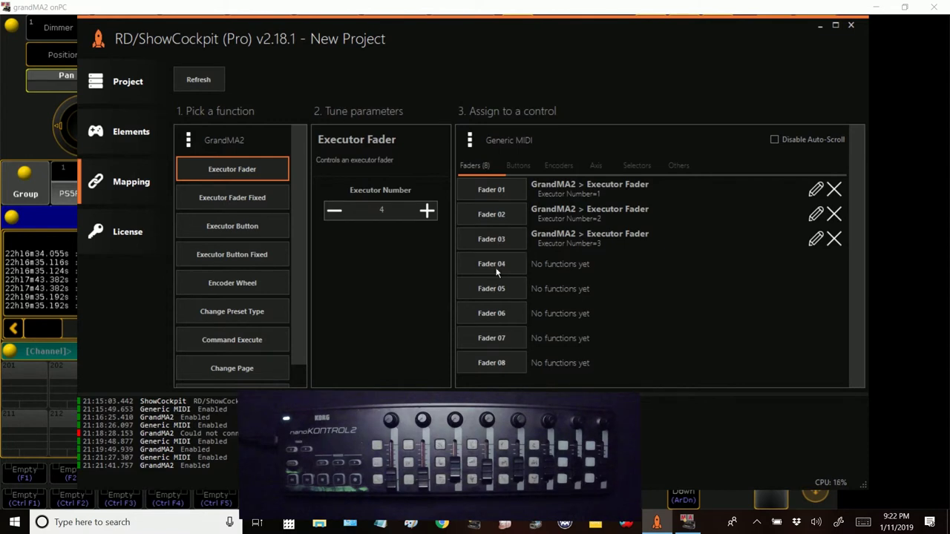
pyautogui.click(496, 269)
pyautogui.click(488, 289)
pyautogui.click(486, 314)
pyautogui.click(487, 338)
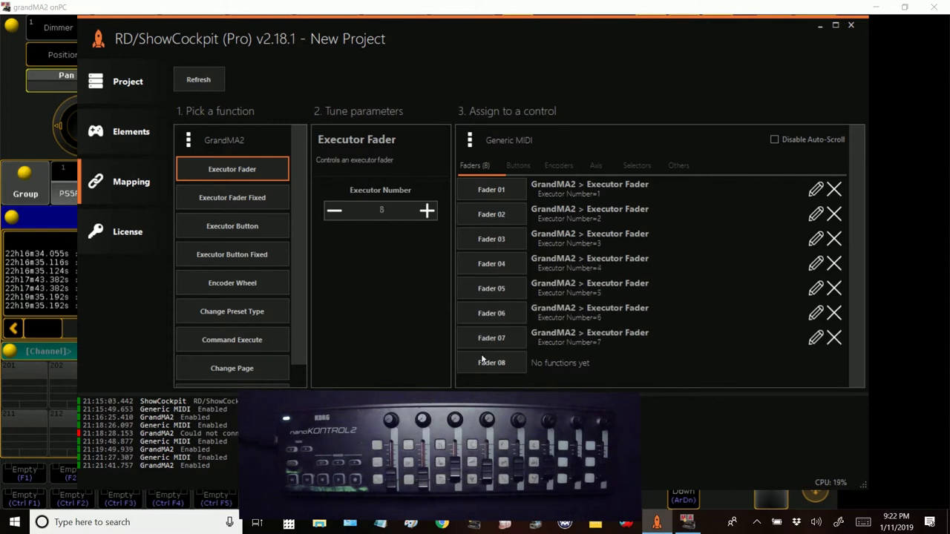
pyautogui.click(482, 363)
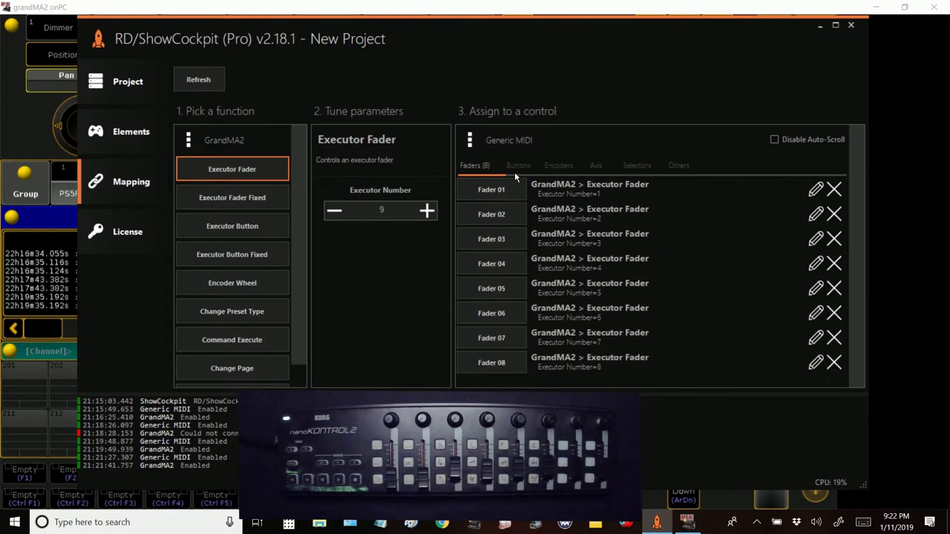
pyautogui.click(124, 132)
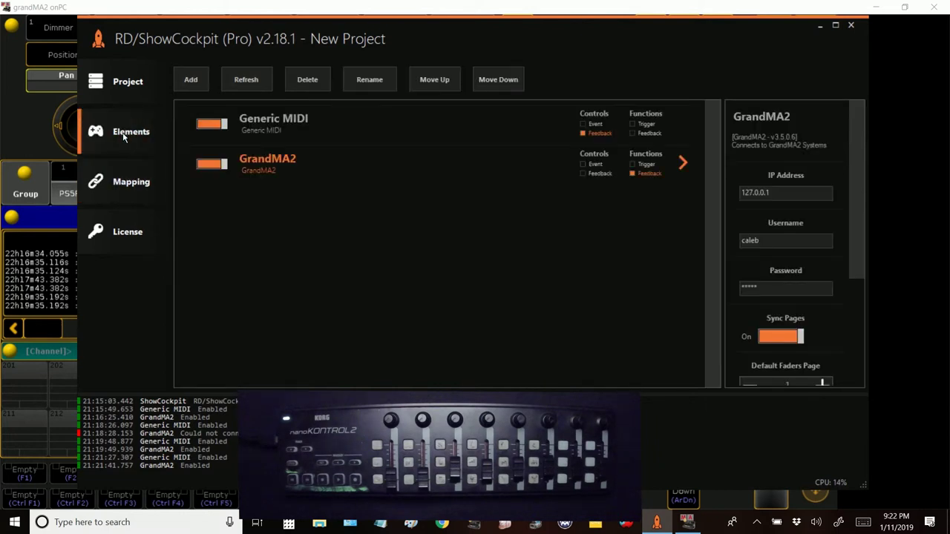
# Step: Scroll through the Generic MIDI Buttons table of 24 learned NoteOnOff buttons, then return to Mapping
pyautogui.doubleClick(292, 125)
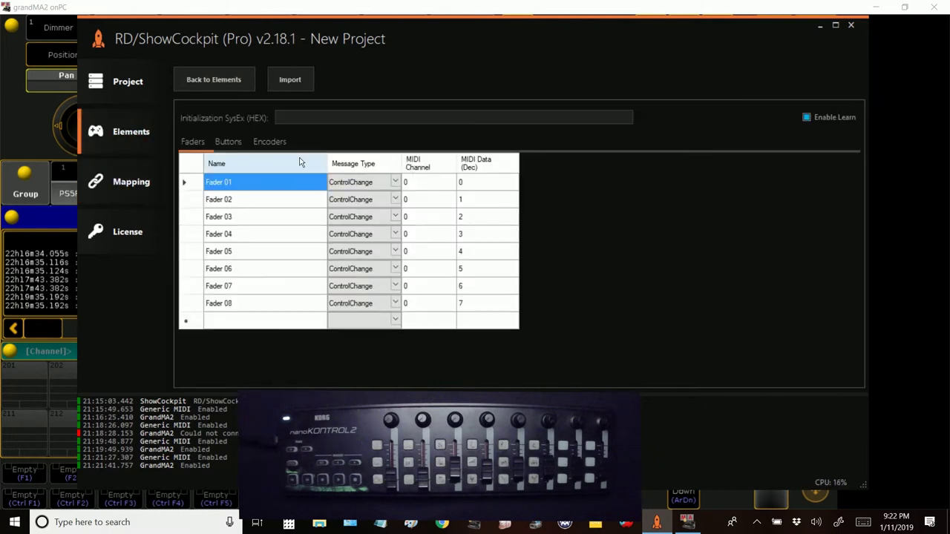
pyautogui.click(234, 143)
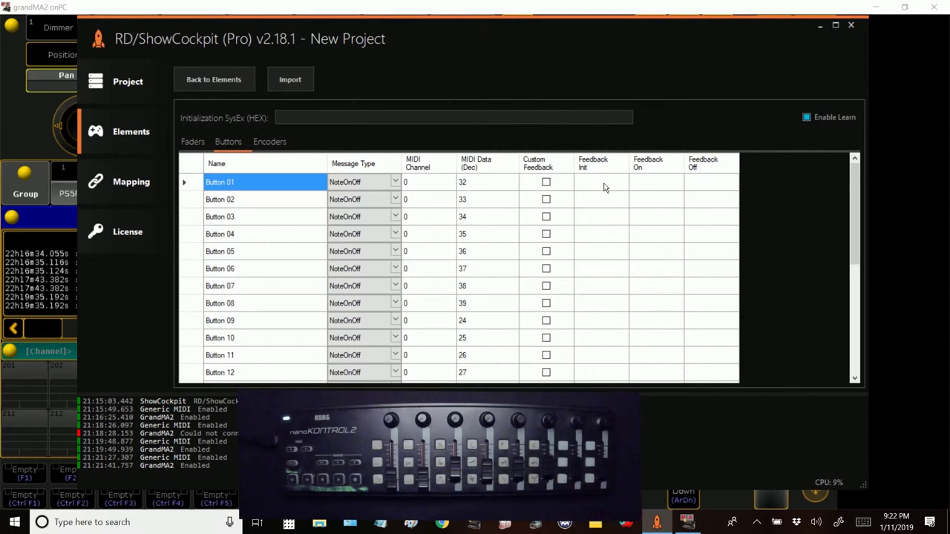
pyautogui.moveTo(853, 190); pyautogui.dragTo(817, 300)
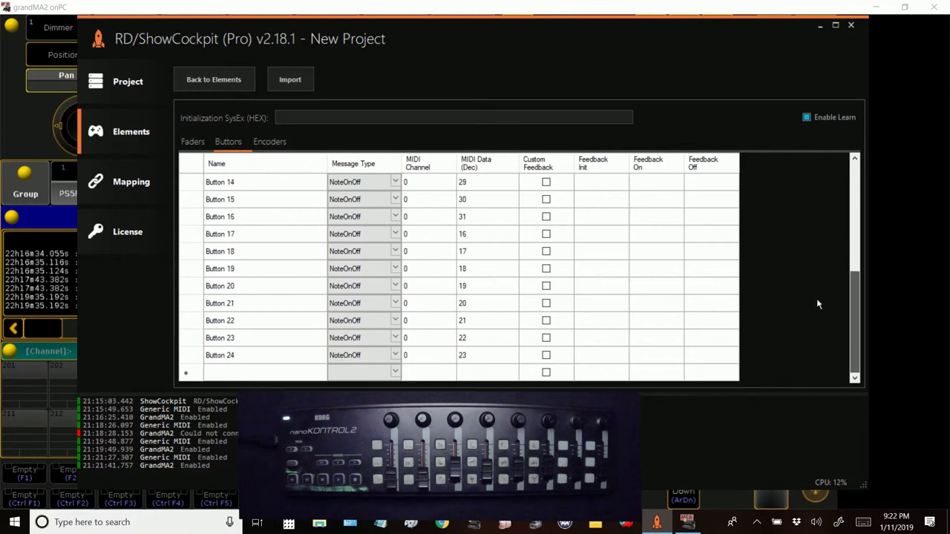
pyautogui.moveTo(811, 344); pyautogui.dragTo(809, 343)
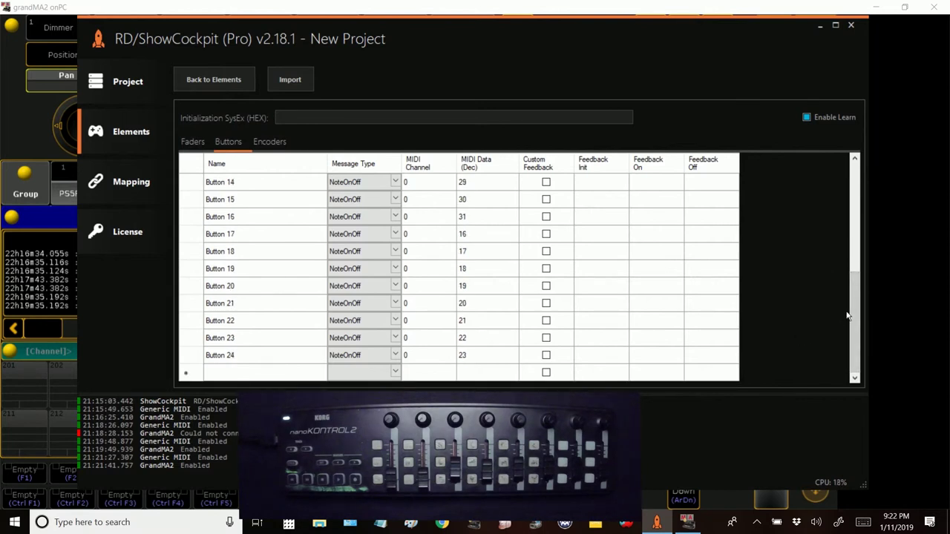
pyautogui.click(118, 185)
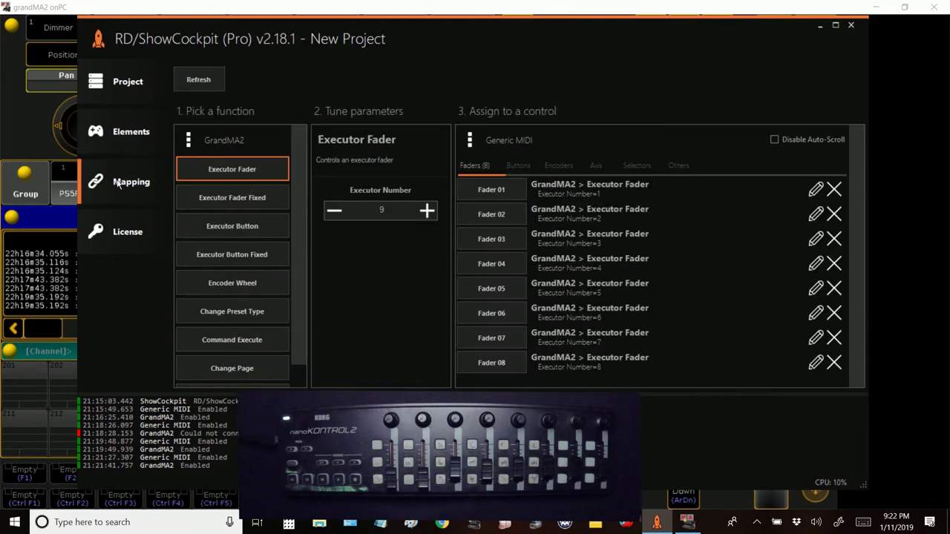
# Step: On the Mapping page, list the Generic MIDI buttons and choose the Executor Button function
pyautogui.click(141, 145)
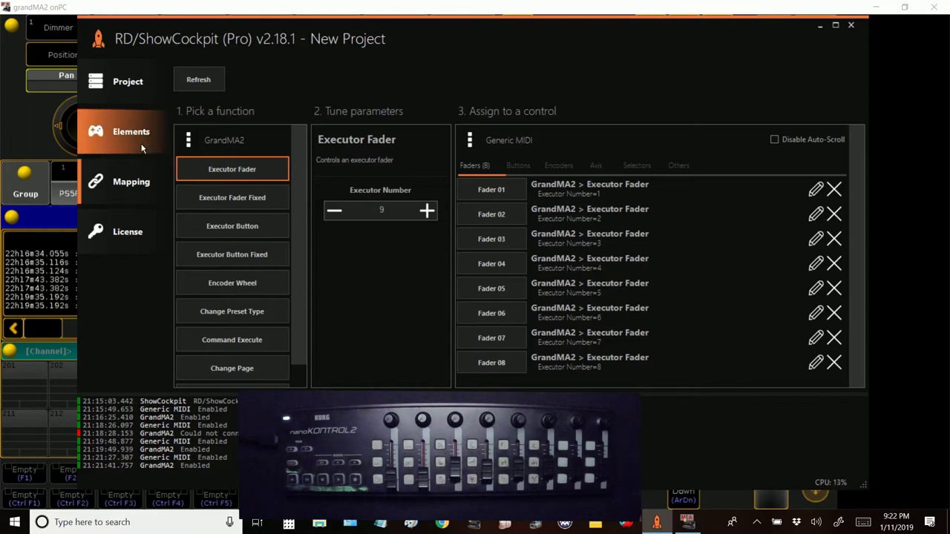
pyautogui.click(273, 162)
pyautogui.click(119, 184)
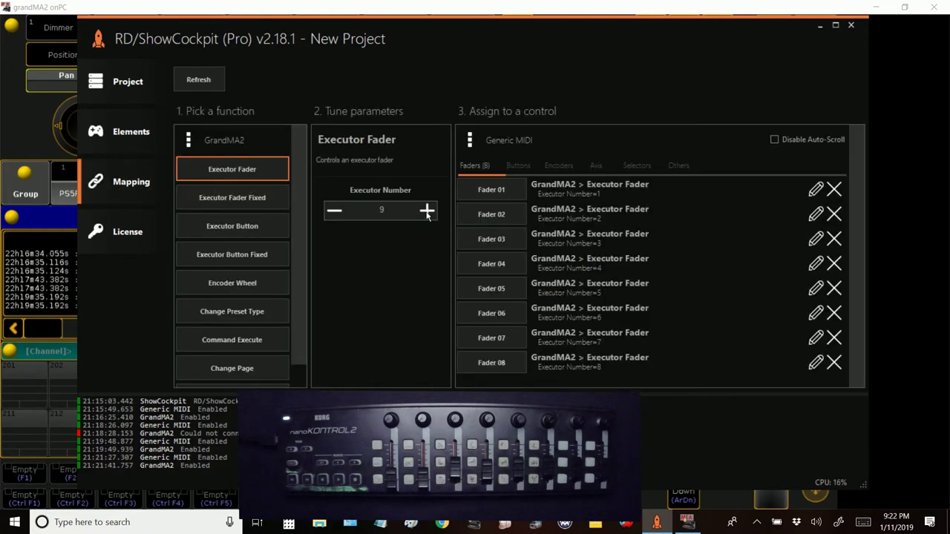
pyautogui.click(518, 165)
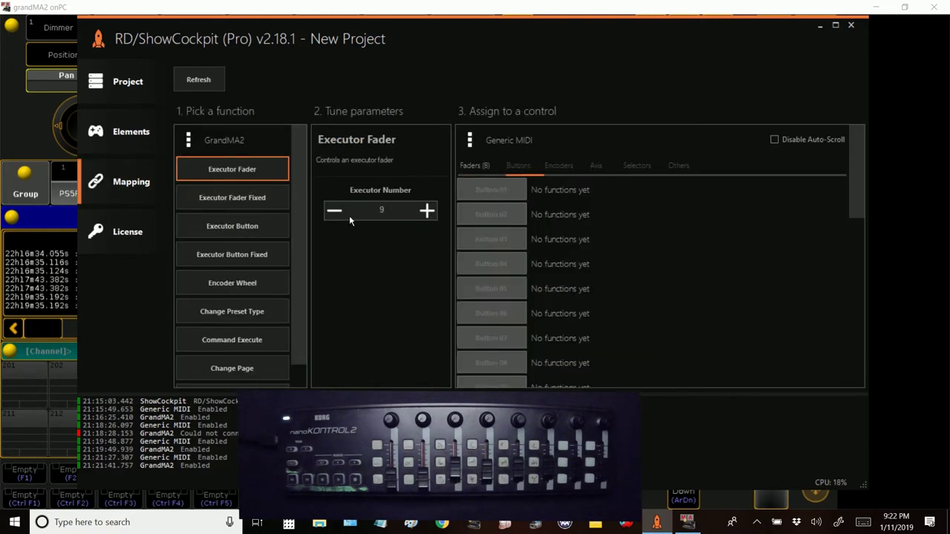
pyautogui.click(234, 227)
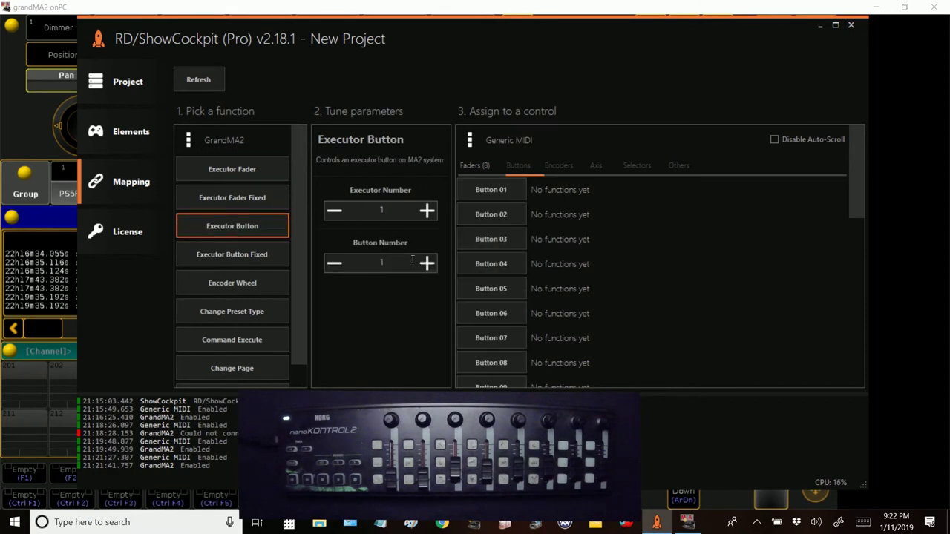
# Step: Assign Buttons 01–08 to executors 1–8, button 3
pyautogui.click(493, 192)
pyautogui.click(487, 216)
pyautogui.click(483, 243)
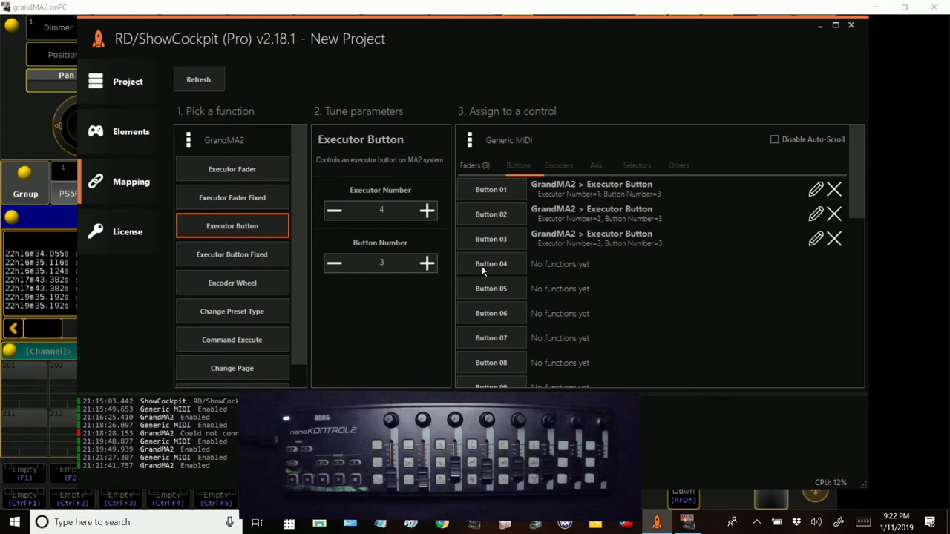
pyautogui.click(482, 266)
pyautogui.click(481, 290)
pyautogui.click(482, 313)
pyautogui.click(482, 338)
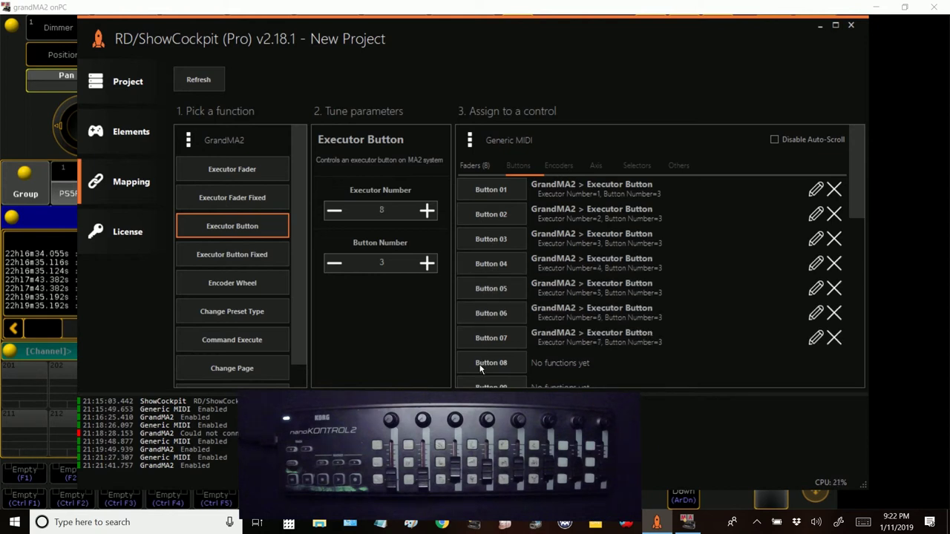
pyautogui.click(481, 365)
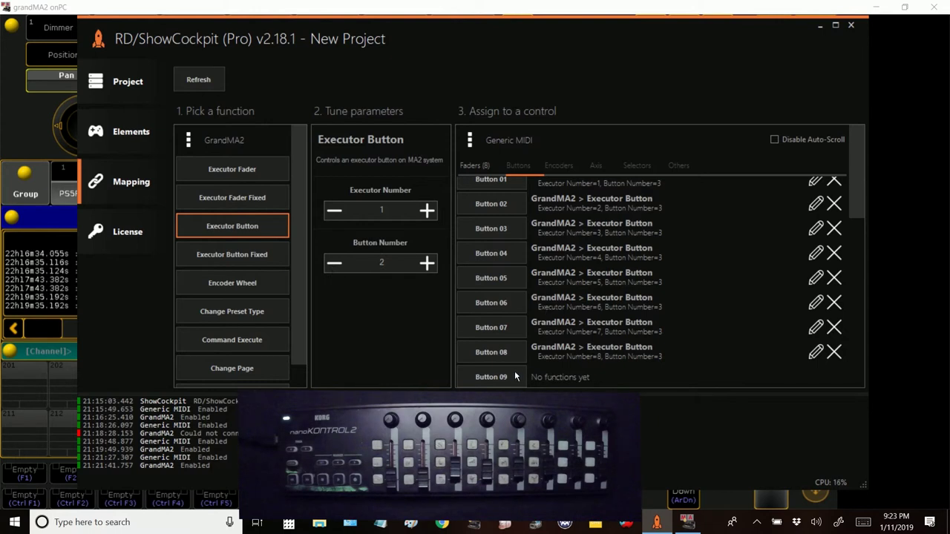
# Step: Assign Buttons 09–15 to executors 1–7, button 2
pyautogui.click(506, 377)
pyautogui.click(505, 377)
pyautogui.click(505, 377)
pyautogui.click(504, 378)
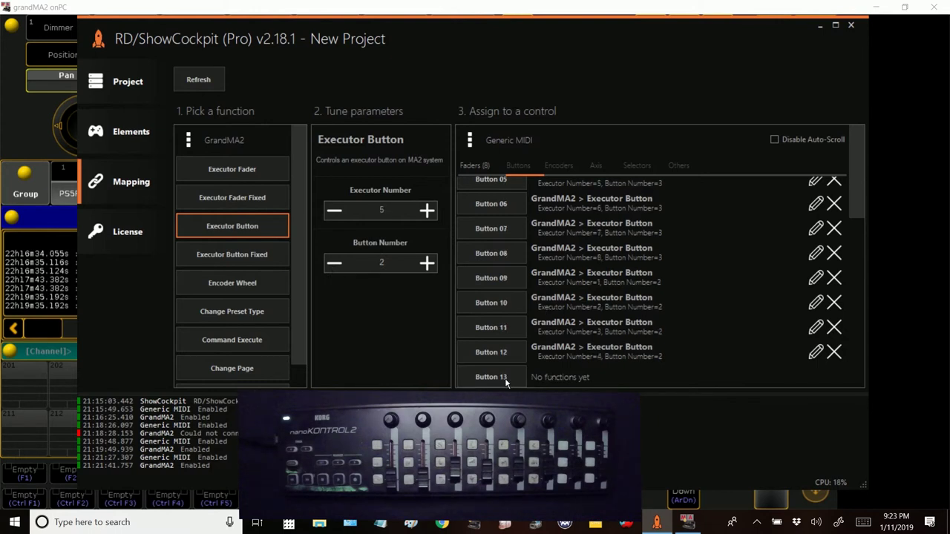
pyautogui.click(505, 378)
pyautogui.click(505, 378)
pyautogui.click(504, 378)
pyautogui.click(504, 378)
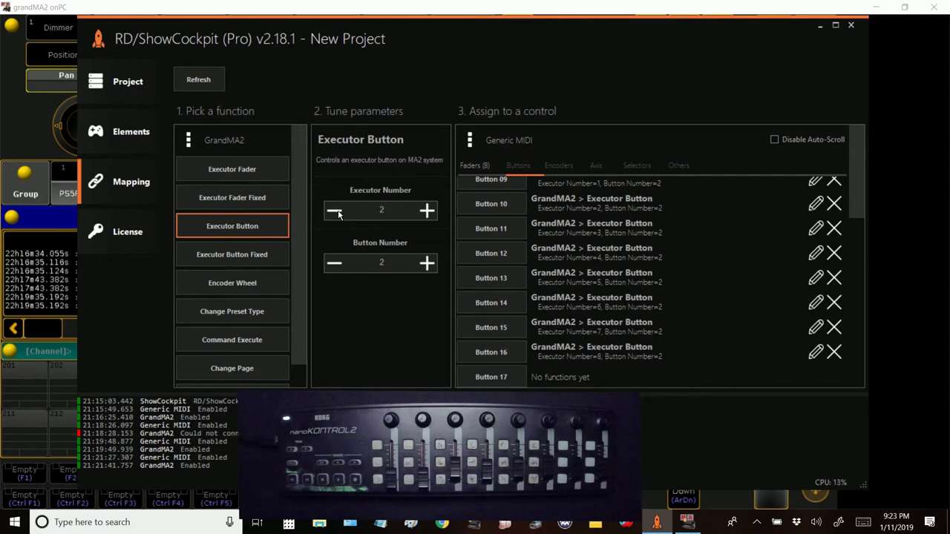
# Step: Lower the executor button number to 1 and assign Buttons 17–22 to executors 1–6
pyautogui.click(332, 266)
pyautogui.click(499, 378)
pyautogui.click(500, 378)
pyautogui.click(499, 378)
pyautogui.click(500, 377)
pyautogui.click(499, 378)
pyautogui.click(500, 378)
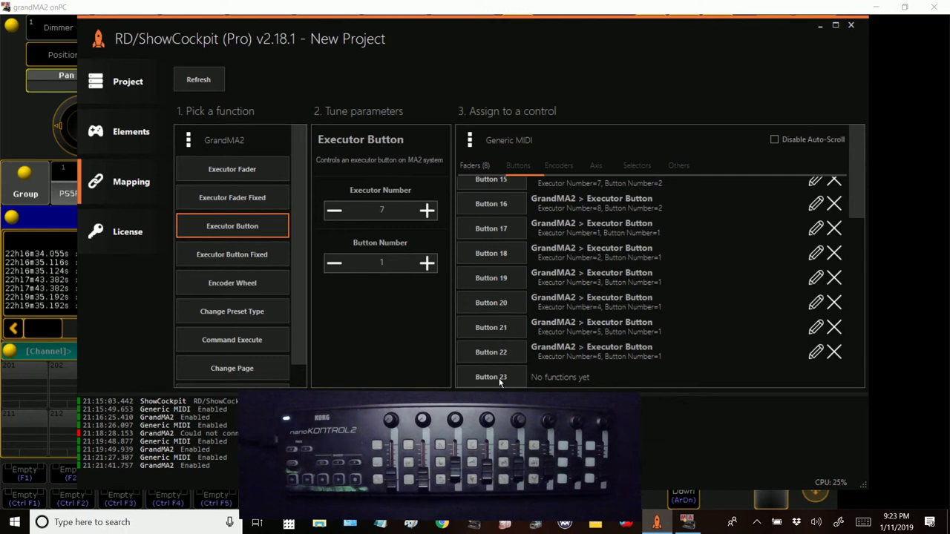
pyautogui.click(499, 377)
pyautogui.click(500, 378)
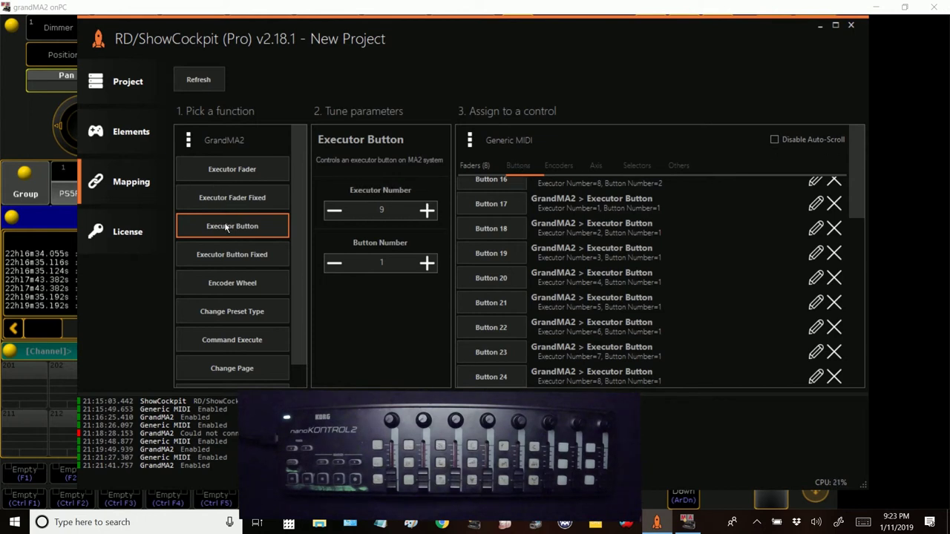
pyautogui.click(132, 150)
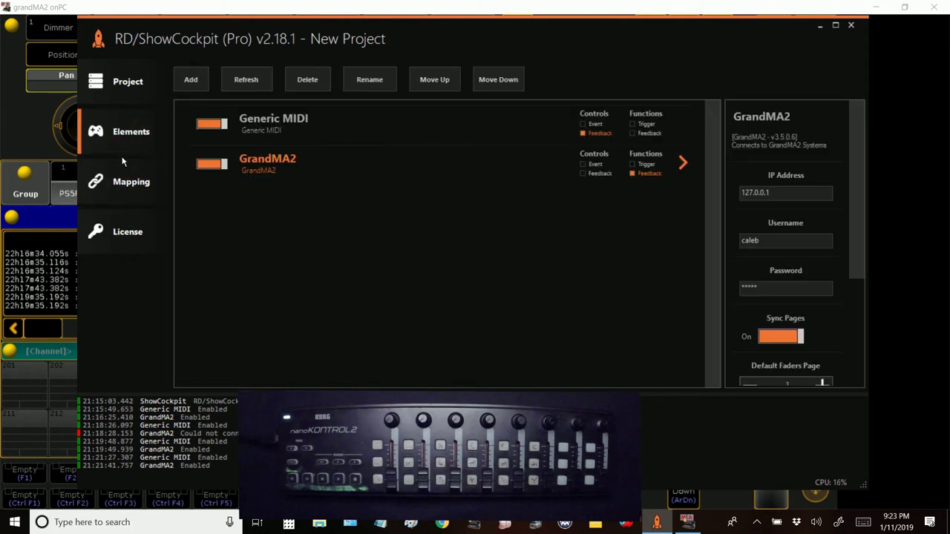
# Step: Enable Custom Feedback for Button 01 and enter 127 as its Feedback On value
pyautogui.click(293, 132)
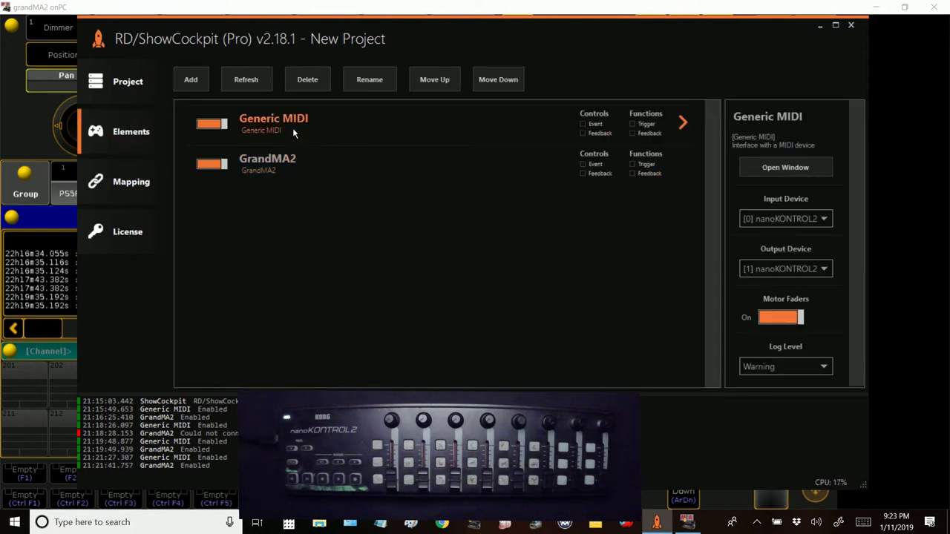
pyautogui.doubleClick(293, 132)
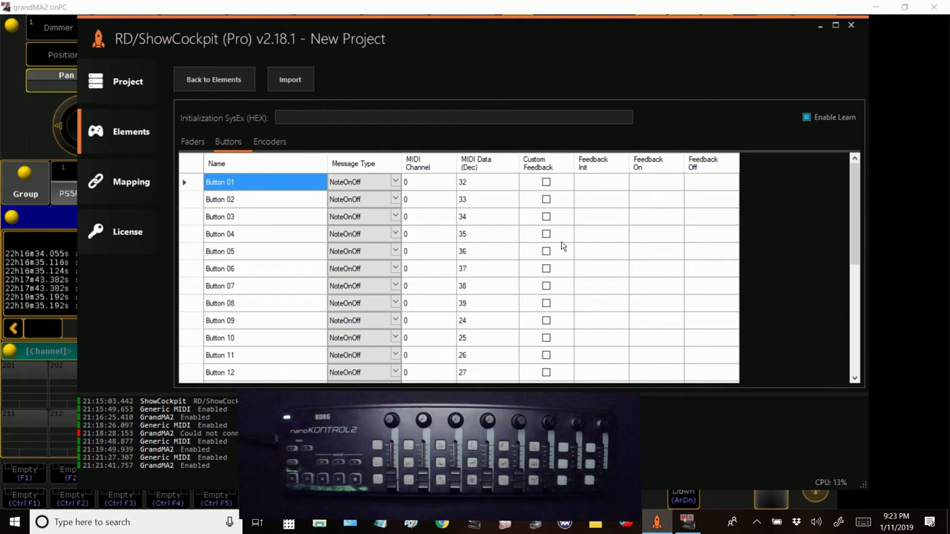
pyautogui.click(546, 182)
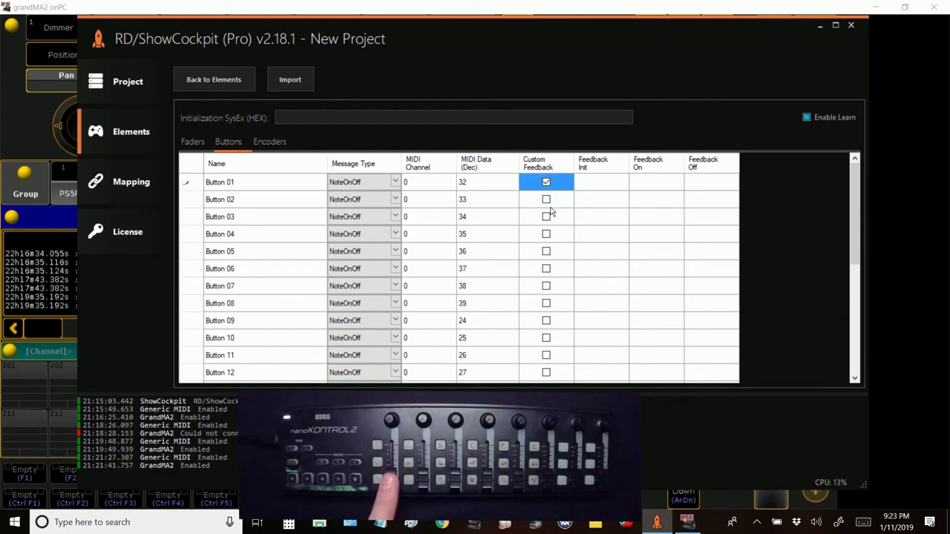
pyautogui.click(653, 189)
pyautogui.click(653, 187)
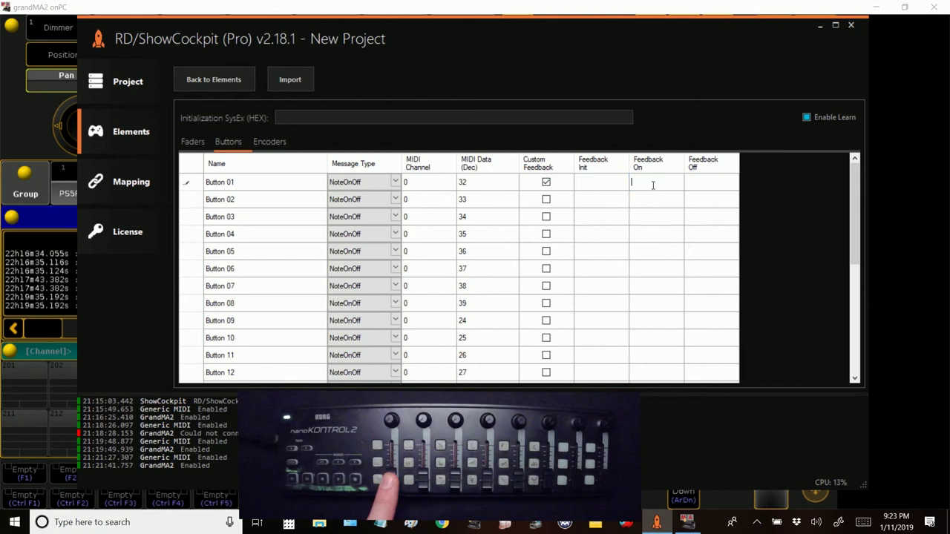
pyautogui.write('12')
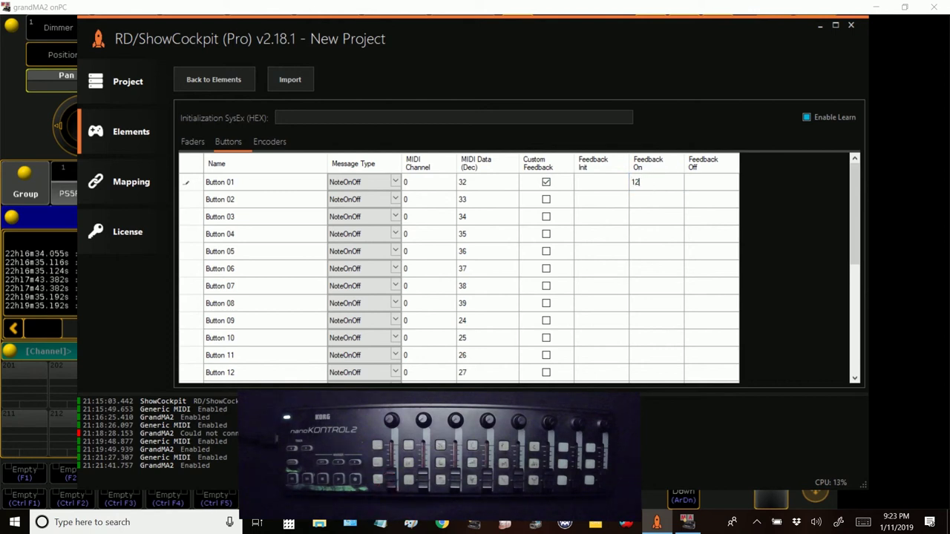
pyautogui.write('7')
pyautogui.click(703, 182)
pyautogui.click(703, 180)
pyautogui.write('127')
pyautogui.click(654, 199)
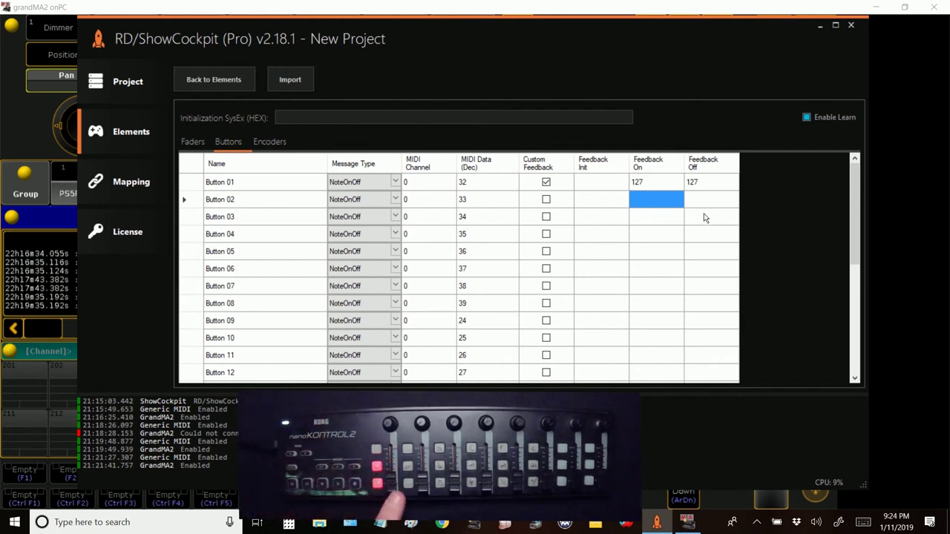
# Step: Set Button 01's Feedback Init to 127 and clear its Feedback On and Off values
pyautogui.click(490, 187)
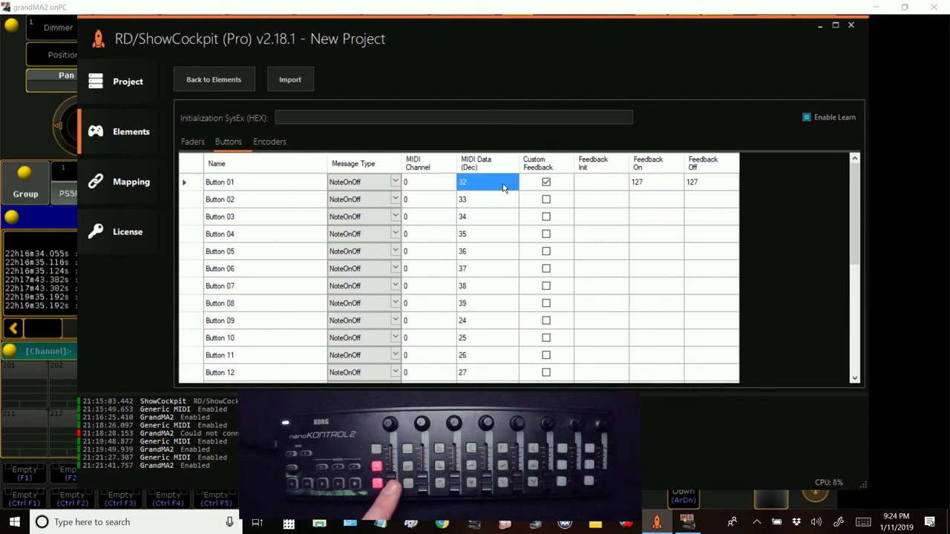
pyautogui.click(613, 183)
pyautogui.write('127')
pyautogui.press('Return')
pyautogui.click(649, 184)
pyautogui.press('BackSpace')
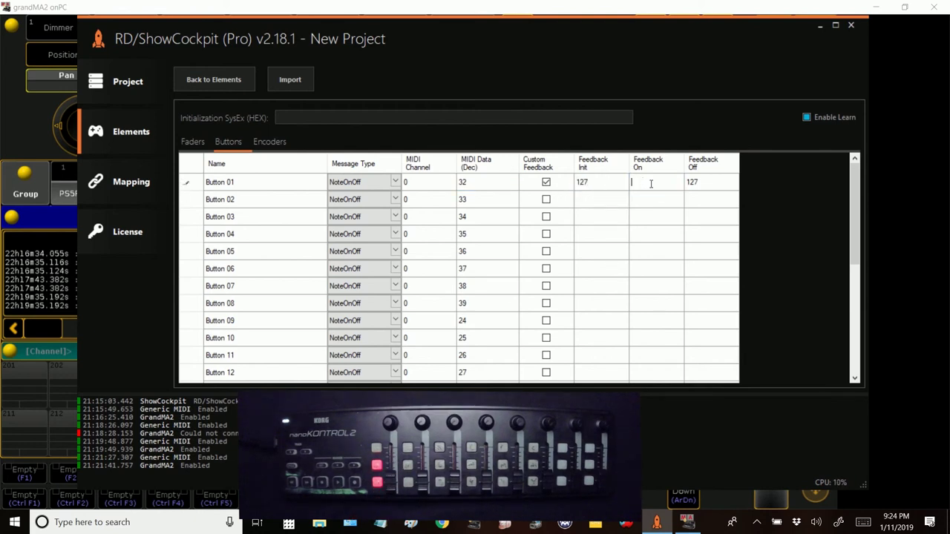
pyautogui.click(711, 184)
pyautogui.press('BackSpace')
pyautogui.click(657, 199)
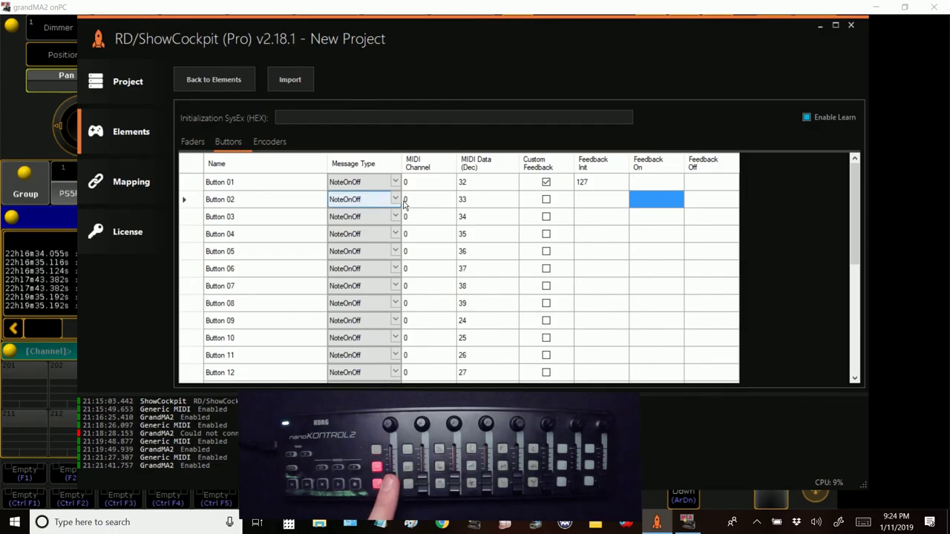